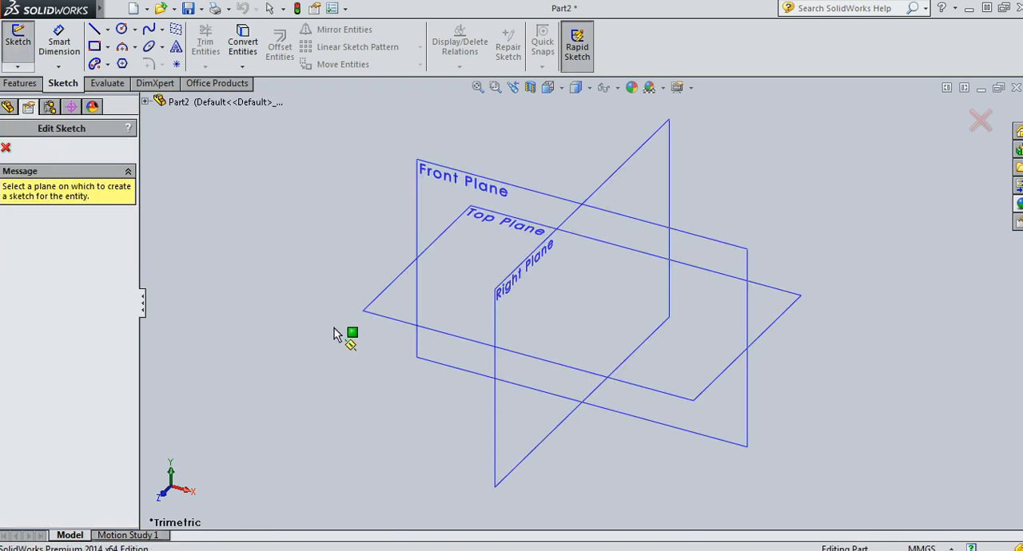
# Sketch a center rectangle 128 mm long and 12 mm high on the Front Plane, centred on the origin
pyautogui.click(432, 186)
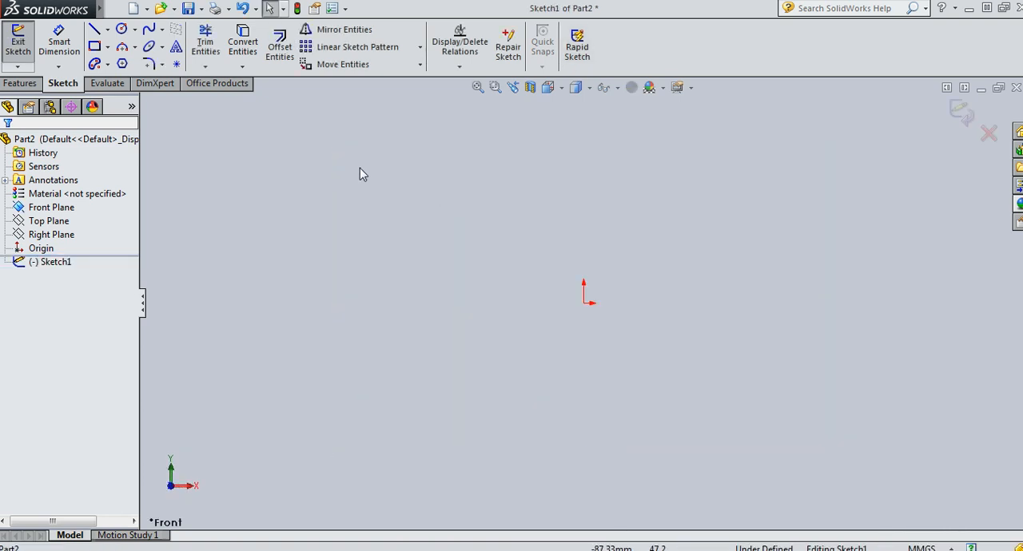
pyautogui.click(95, 47)
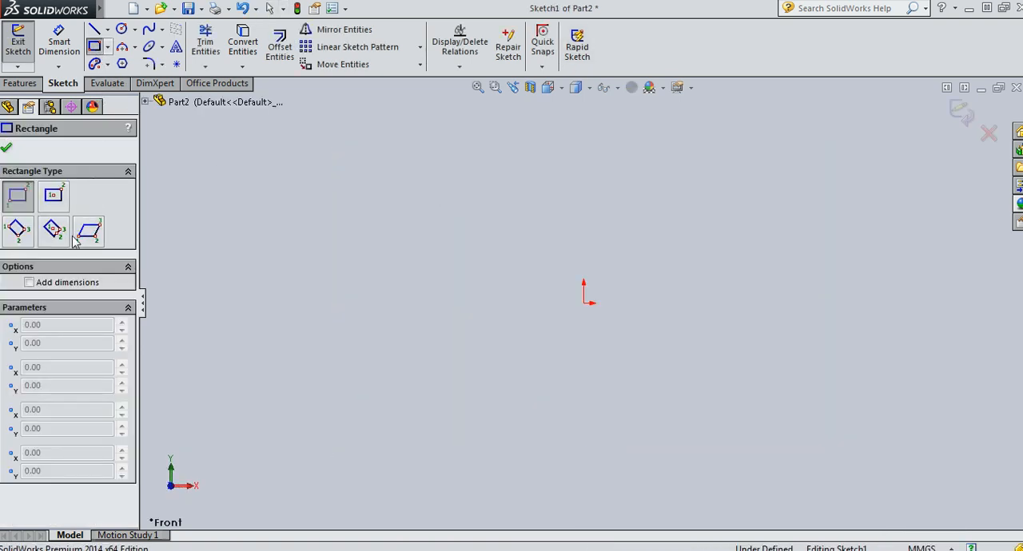
pyautogui.click(53, 195)
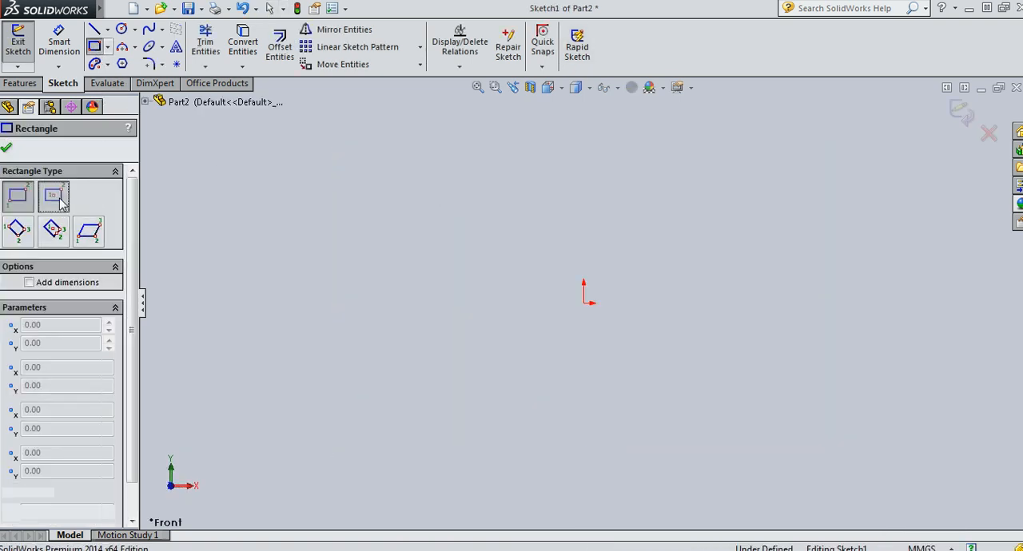
pyautogui.click(583, 303)
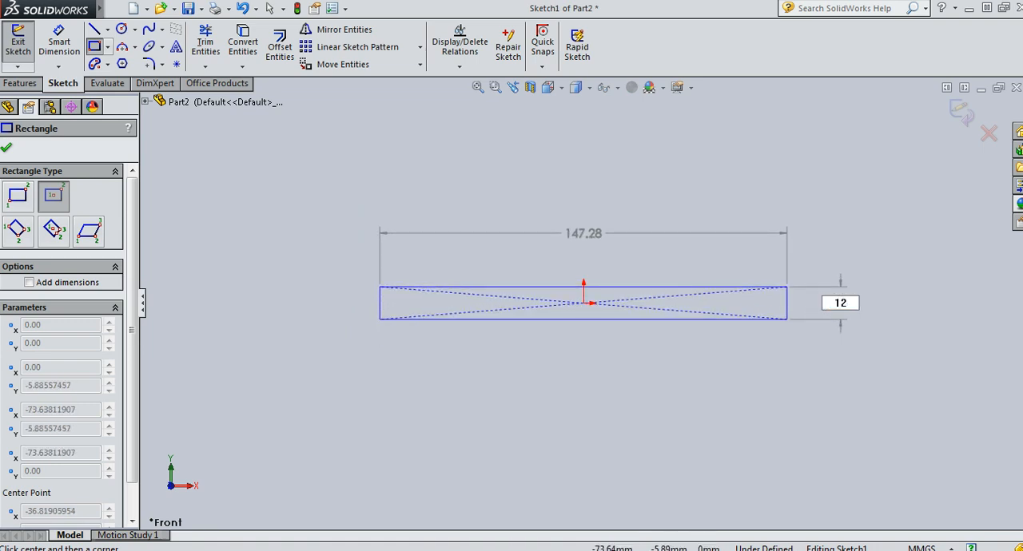
pyautogui.press('Tab')
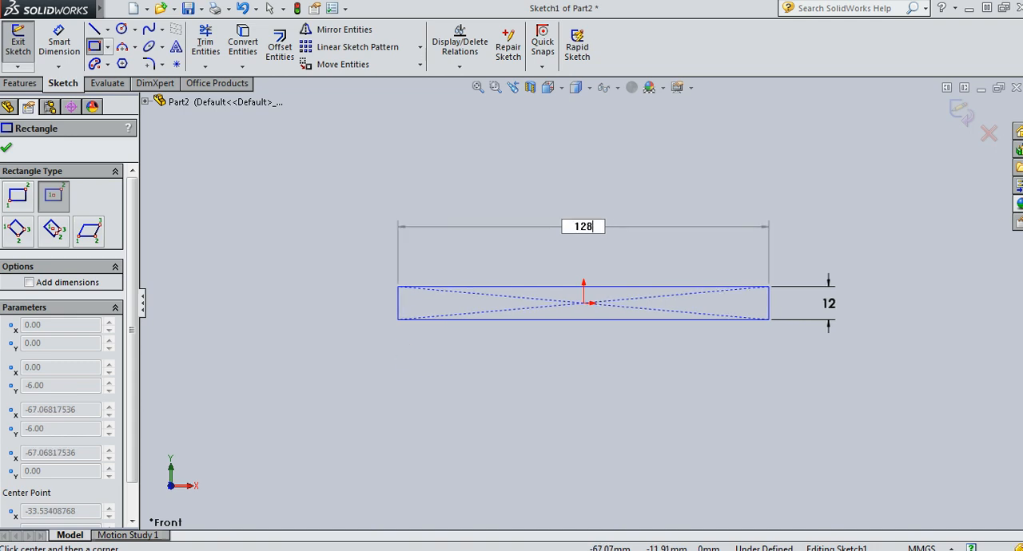
pyautogui.press('Return')
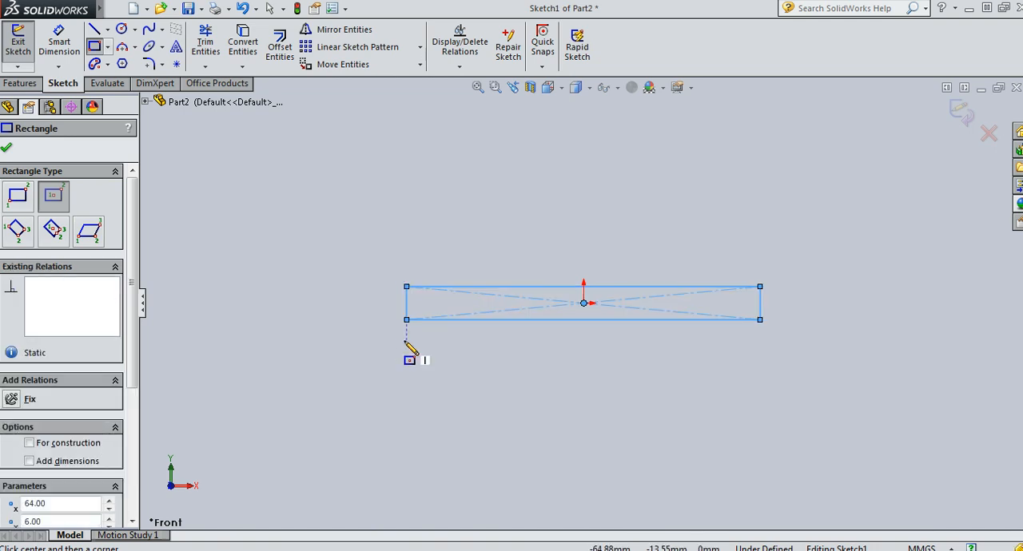
pyautogui.press('Escape')
# Check the rectangle's length and height with Smart Dimension without placing dimensions, and exit the sketch
pyautogui.click(56, 42)
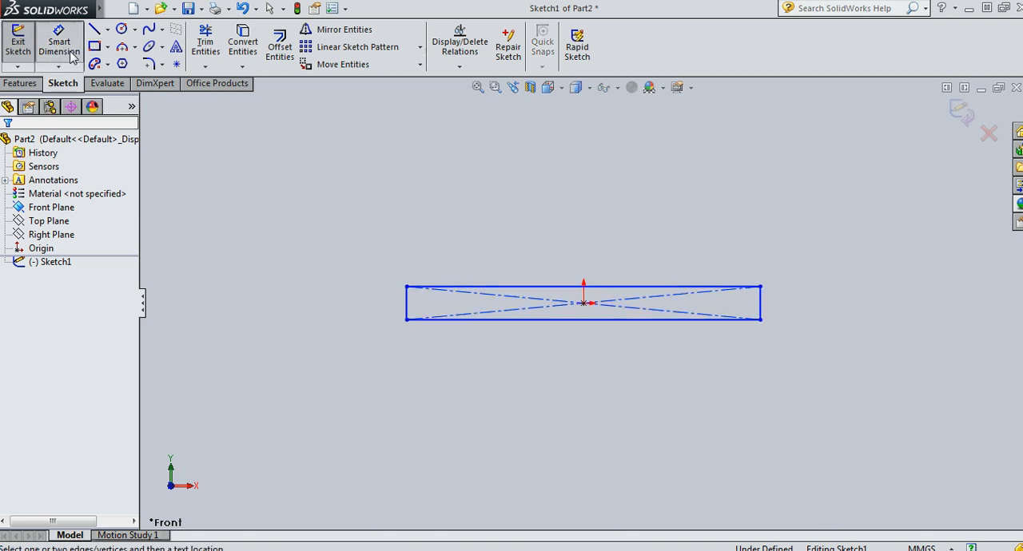
pyautogui.click(441, 287)
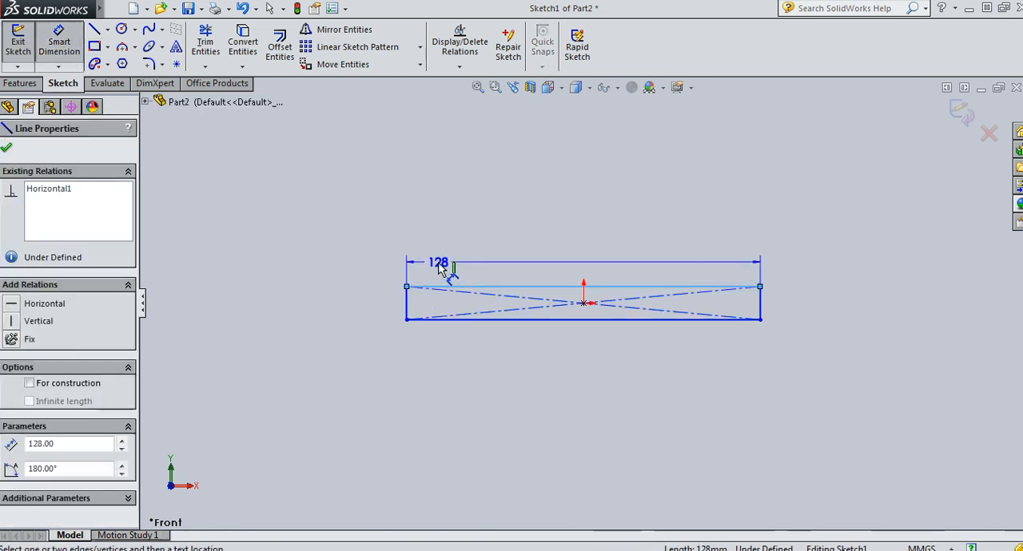
pyautogui.press('Escape')
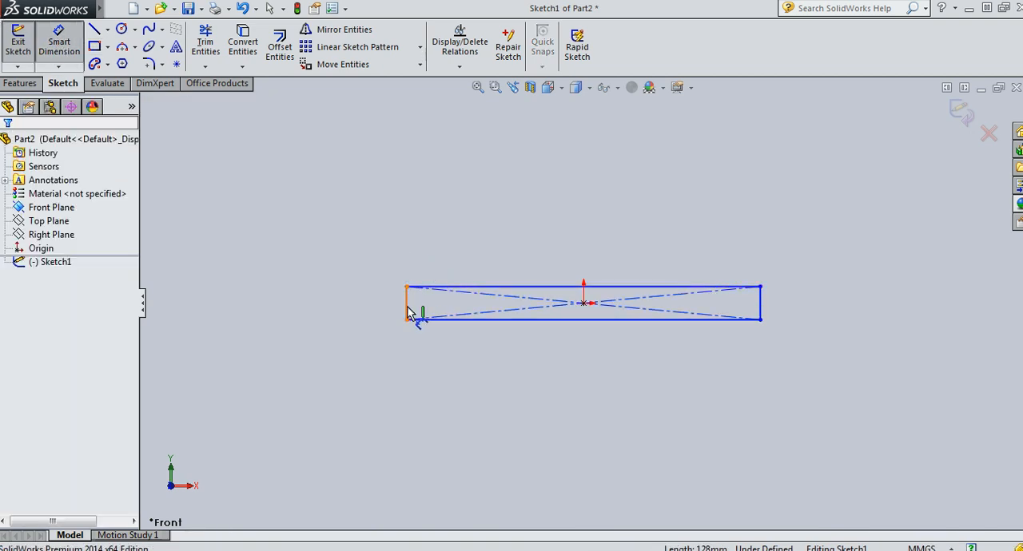
pyautogui.click(406, 308)
pyautogui.press('Escape')
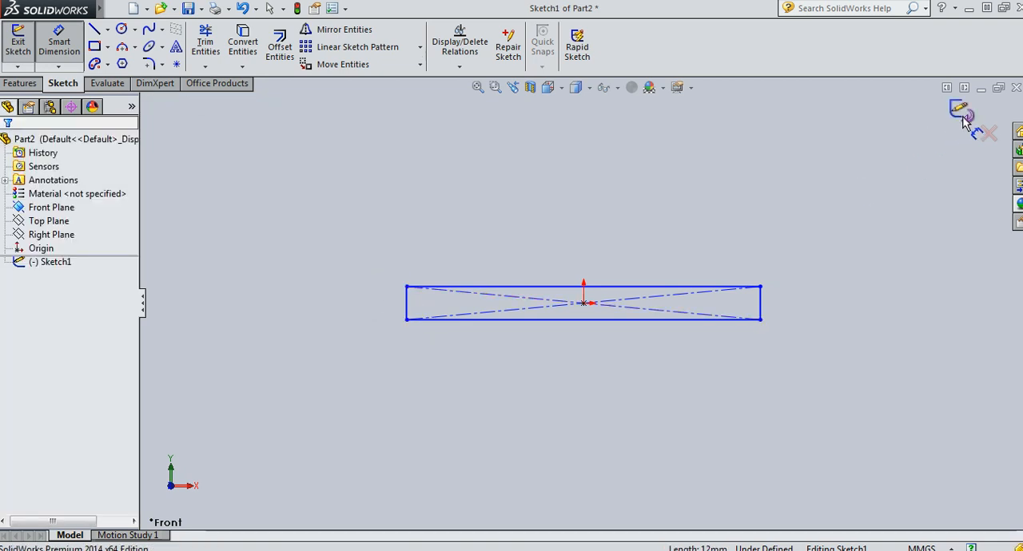
pyautogui.click(961, 112)
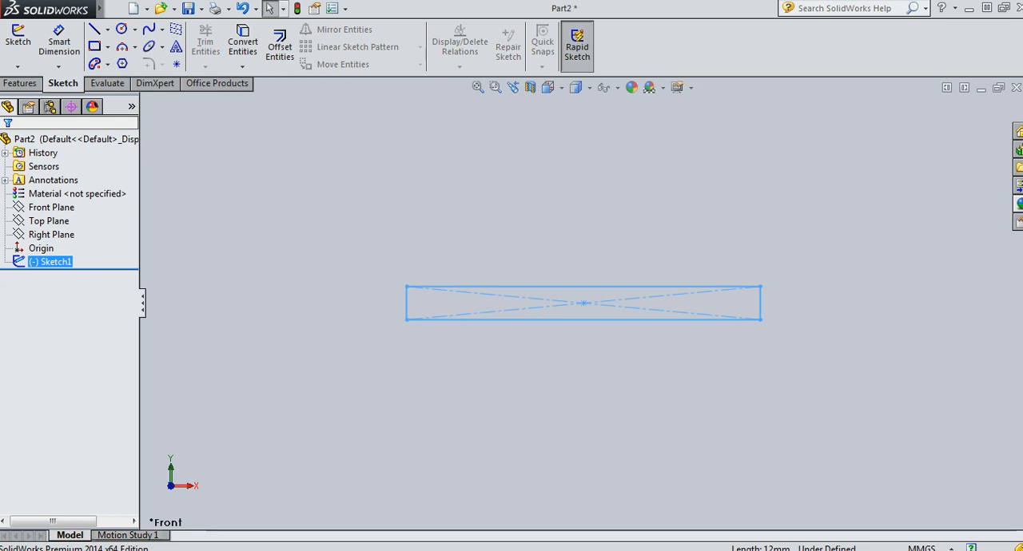
# Consult the 337957-autocad reference drawing in Windows Photo Viewer and return to SolidWorks
pyautogui.moveTo(196, 550)
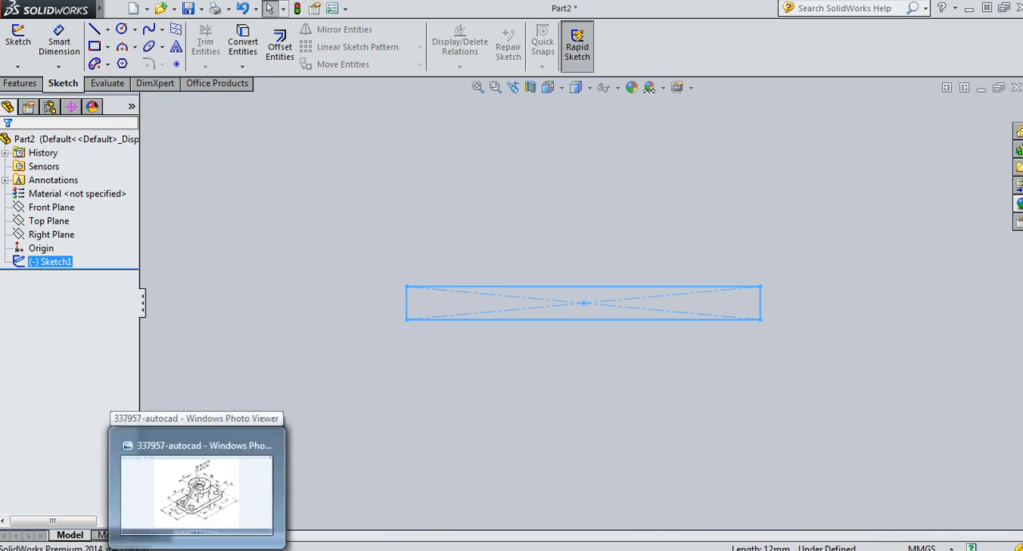
pyautogui.click(196, 489)
pyautogui.hotkey('alt', 'Tab')
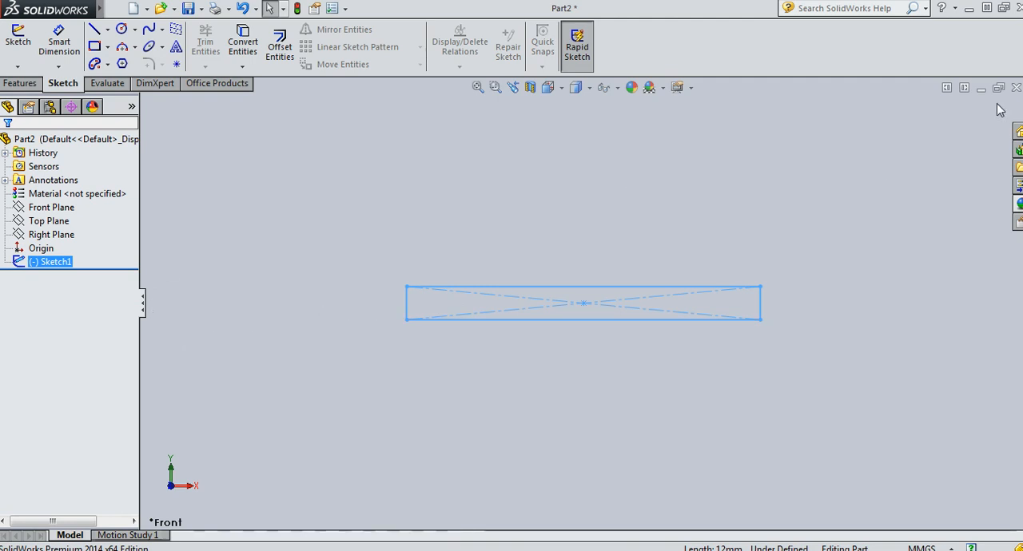
# Extrude the rectangle sketch as a boss with a Mid Plane end condition and a depth of 65 mm
pyautogui.click(19, 83)
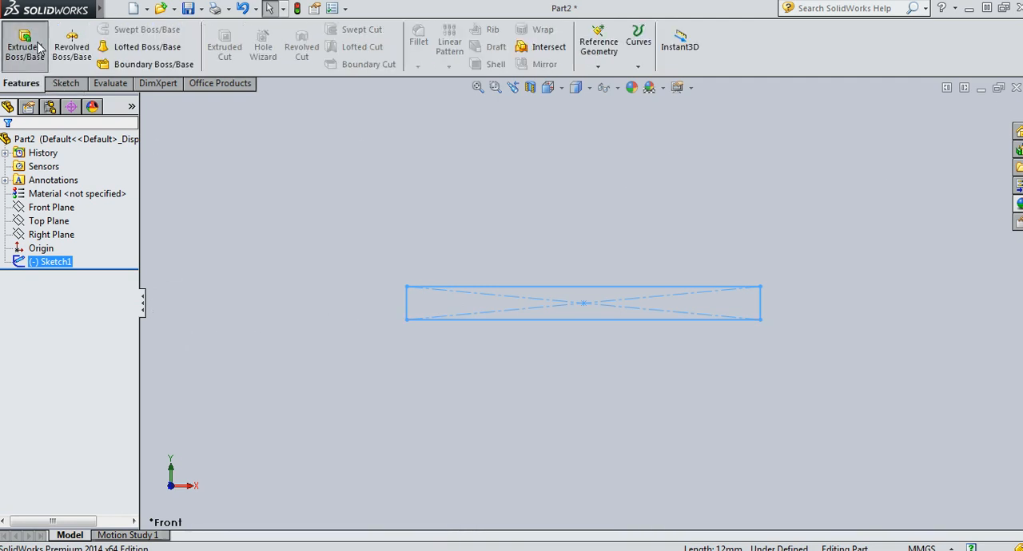
pyautogui.click(39, 47)
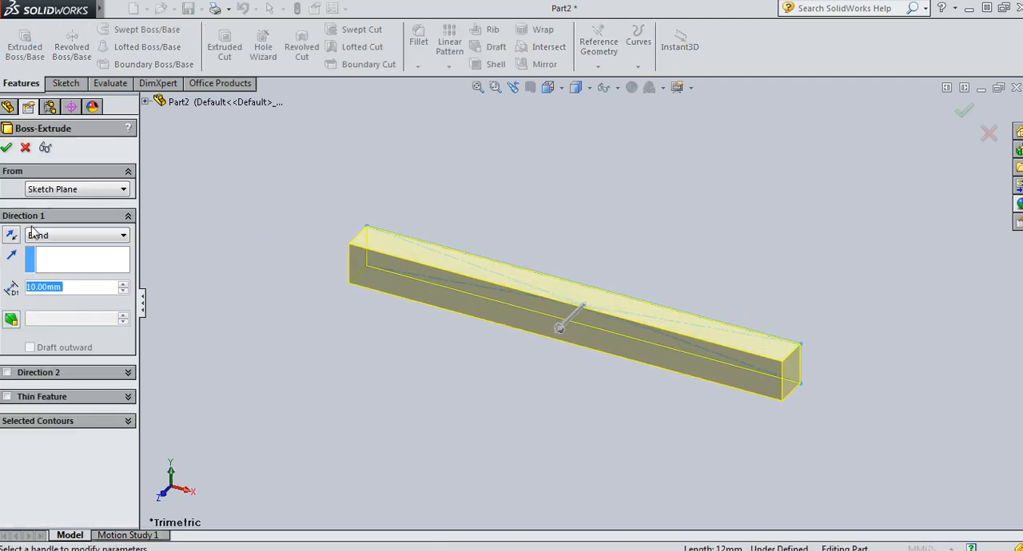
pyautogui.click(48, 235)
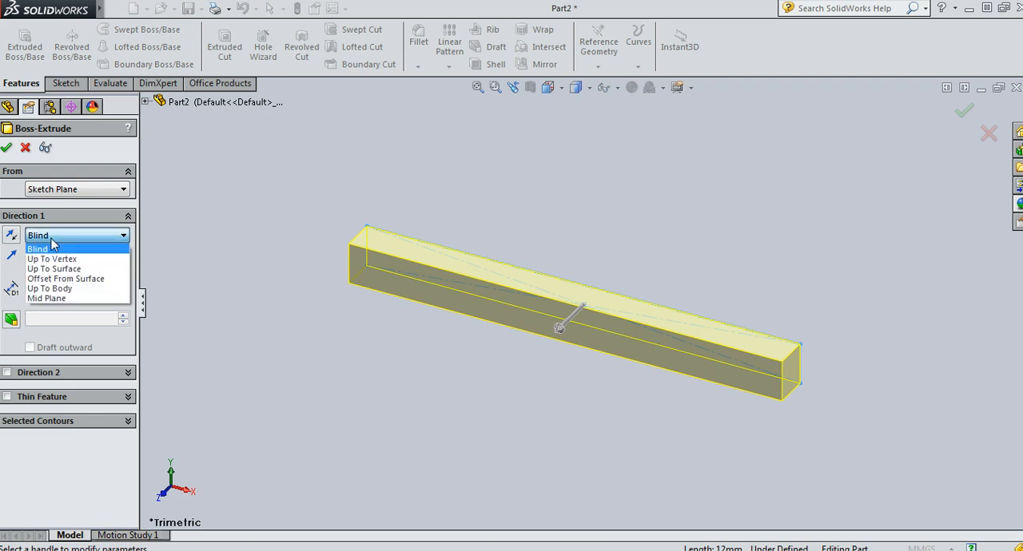
pyautogui.click(56, 298)
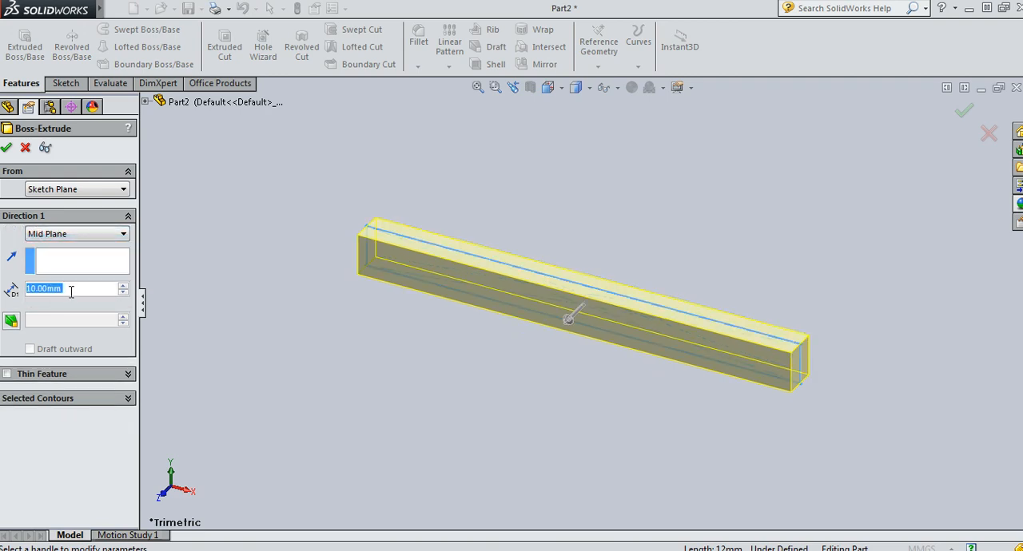
pyautogui.write('65')
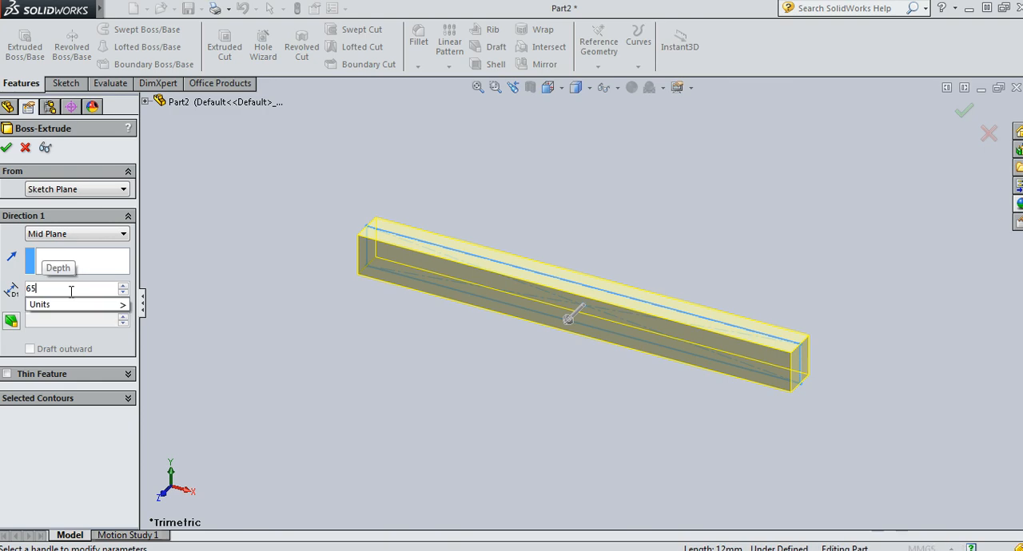
pyautogui.moveTo(123, 305)
pyautogui.click(177, 312)
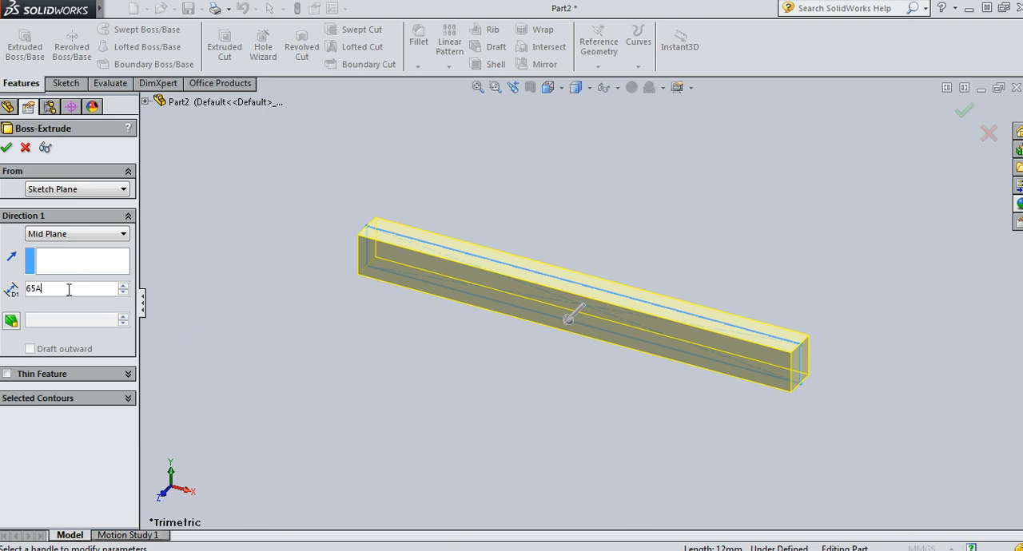
pyautogui.press('BackSpace')
pyautogui.click(299, 310)
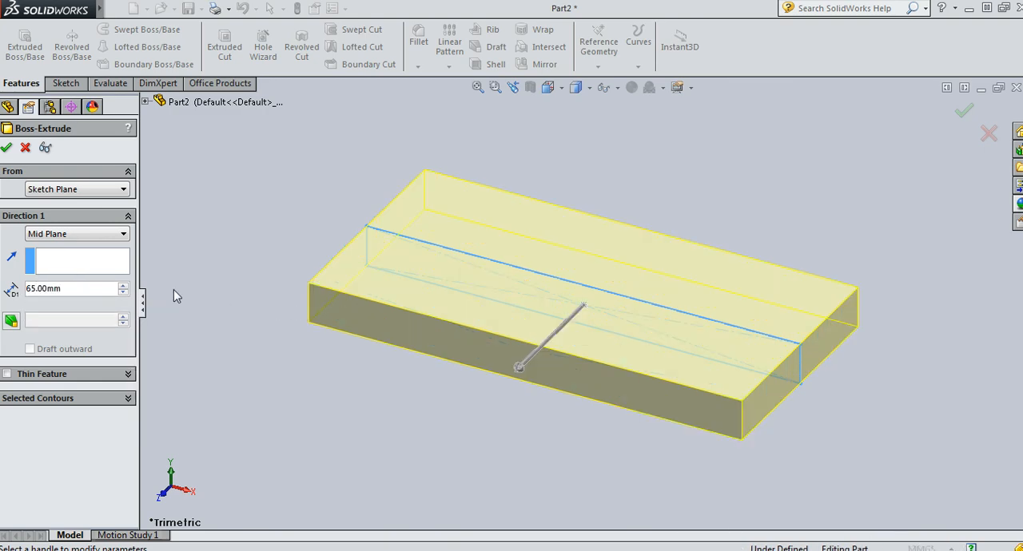
pyautogui.press('Return')
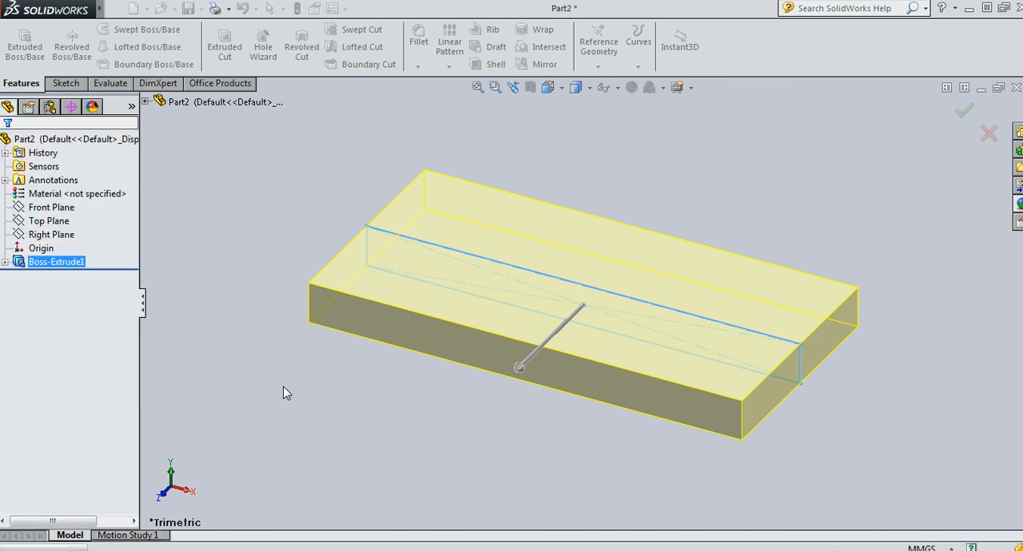
# Start a sketch on the block's upper face, viewed straight on, and draw a 52 mm diameter circle centred on the origin
pyautogui.click(532, 291)
pyautogui.click(644, 250)
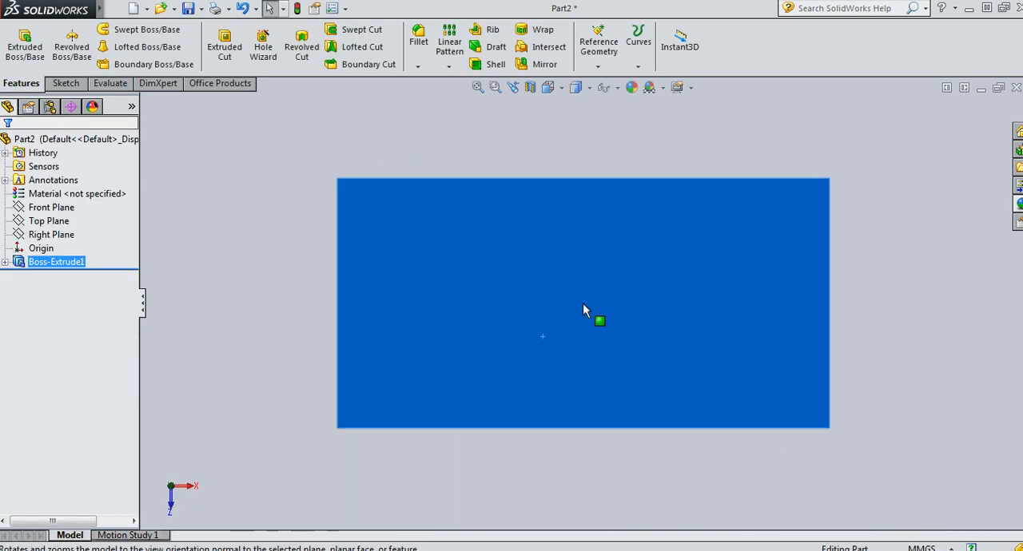
pyautogui.click(647, 256)
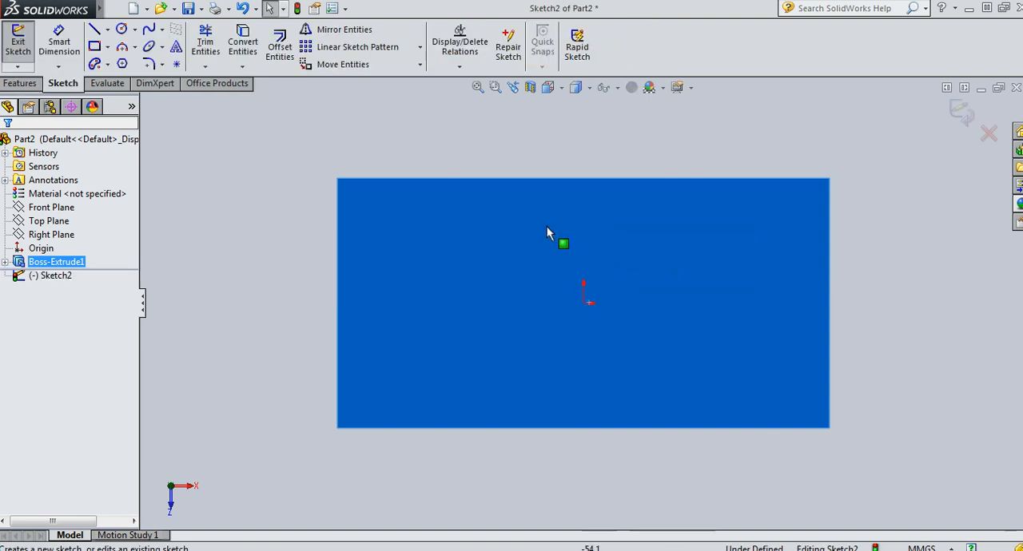
pyautogui.click(121, 30)
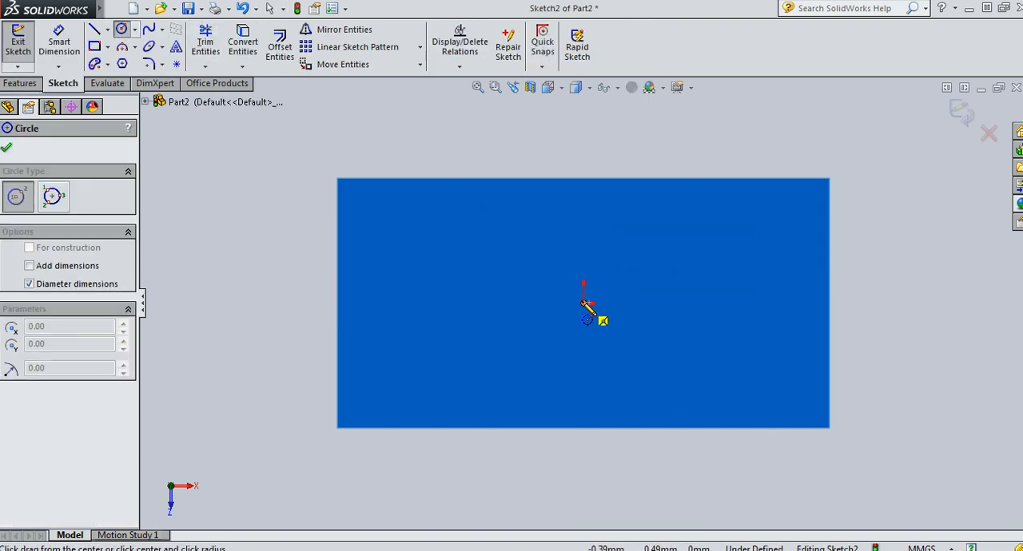
pyautogui.click(583, 303)
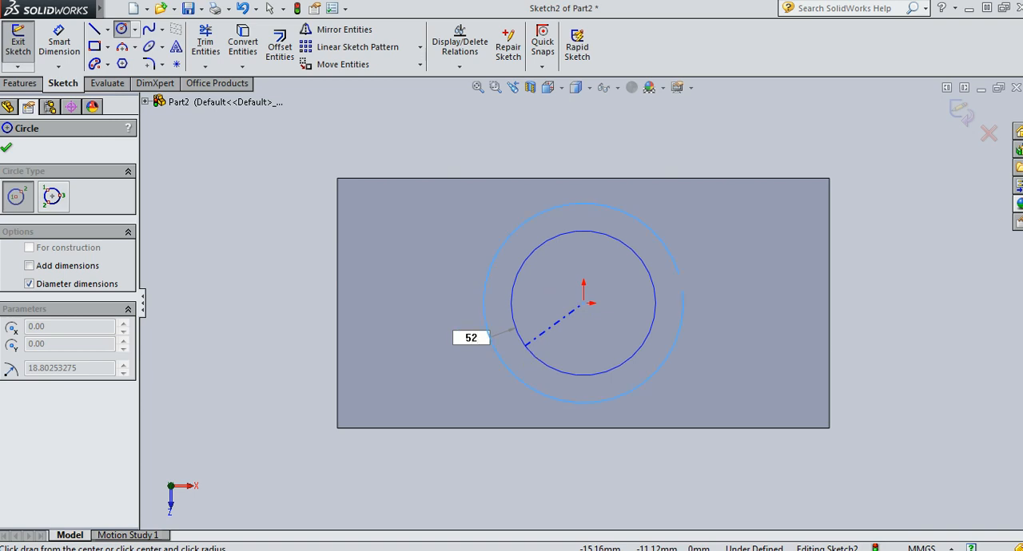
pyautogui.write('52')
pyautogui.press('Return')
pyautogui.press('Escape')
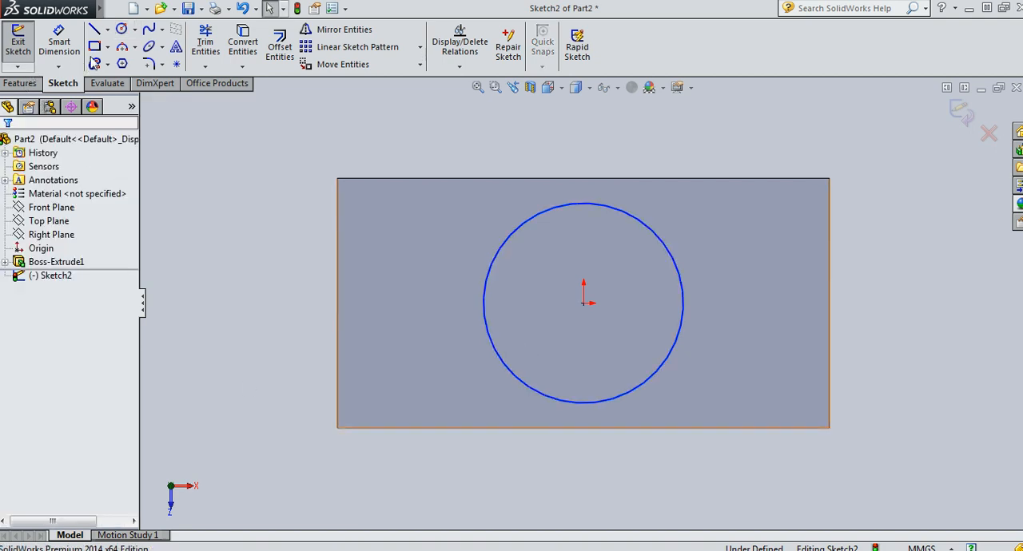
# Draw a vertical line about 53 mm long crossing the circle to the left of its center
pyautogui.click(95, 29)
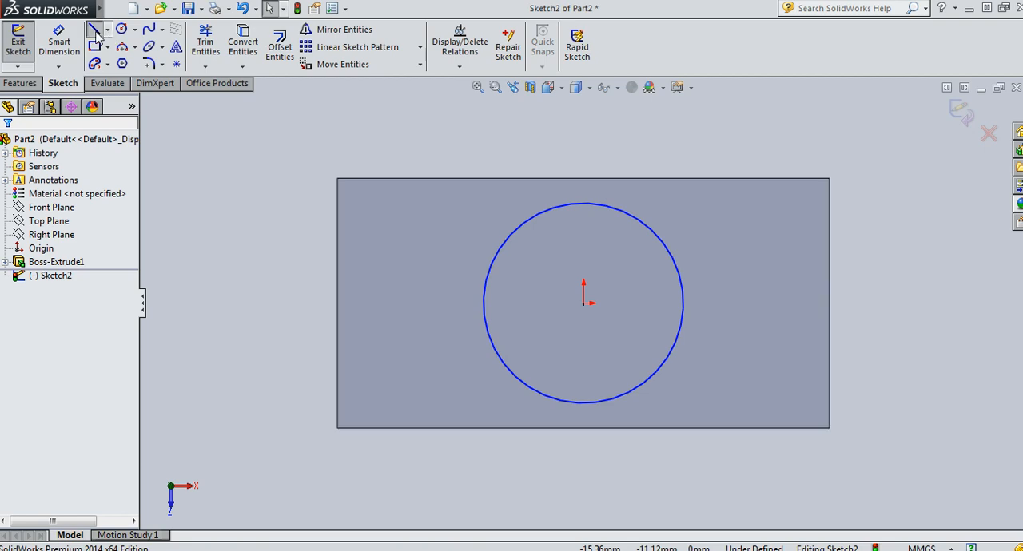
pyautogui.click(526, 203)
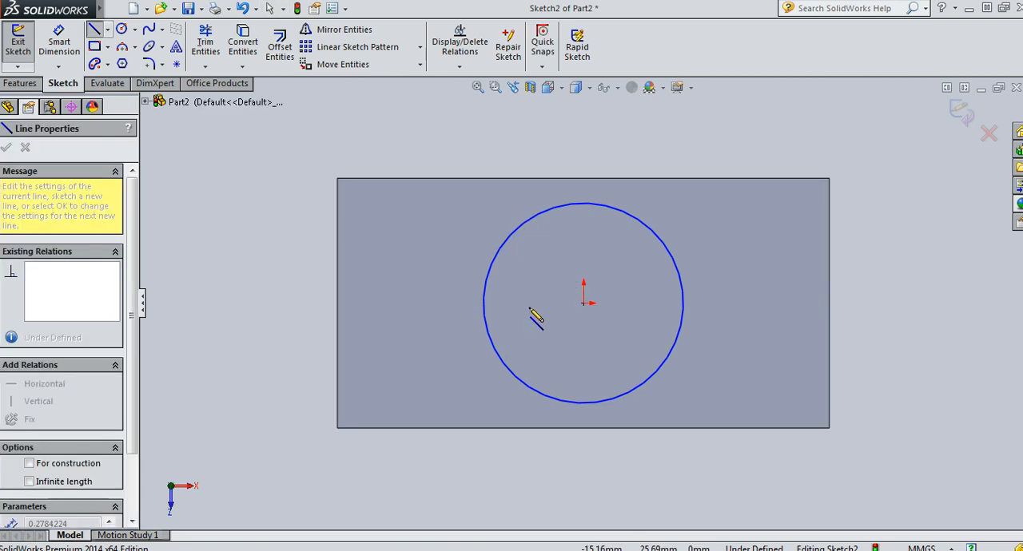
pyautogui.click(526, 406)
pyautogui.press('Escape')
pyautogui.press('Escape')
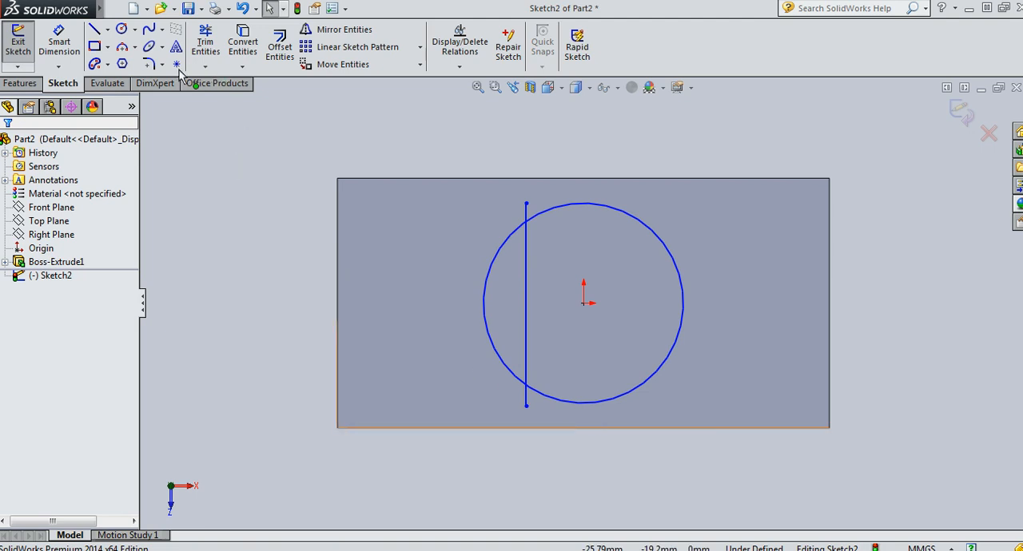
# Dimension the distance between the vertical line and the origin as 20 mm
pyautogui.click(72, 43)
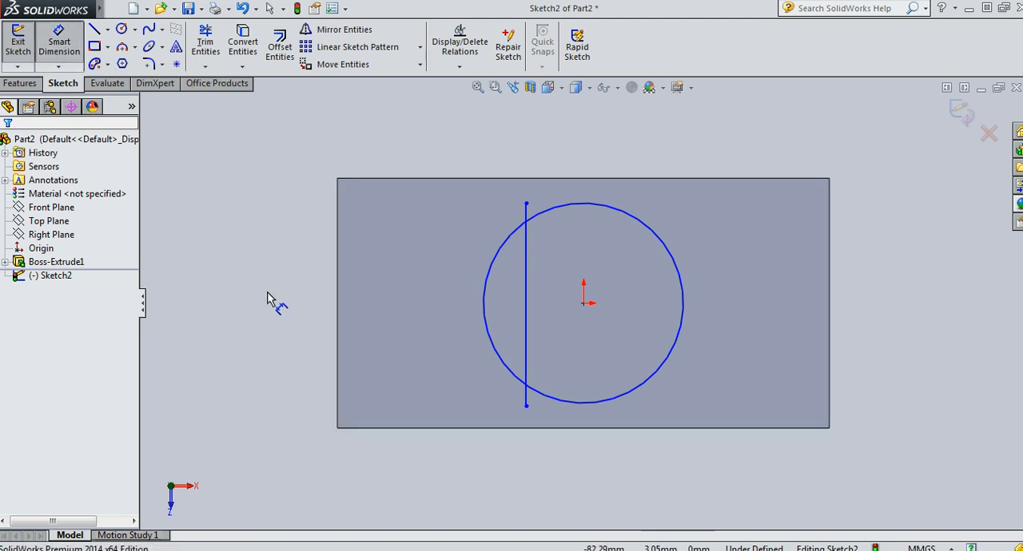
pyautogui.click(528, 310)
pyautogui.click(584, 305)
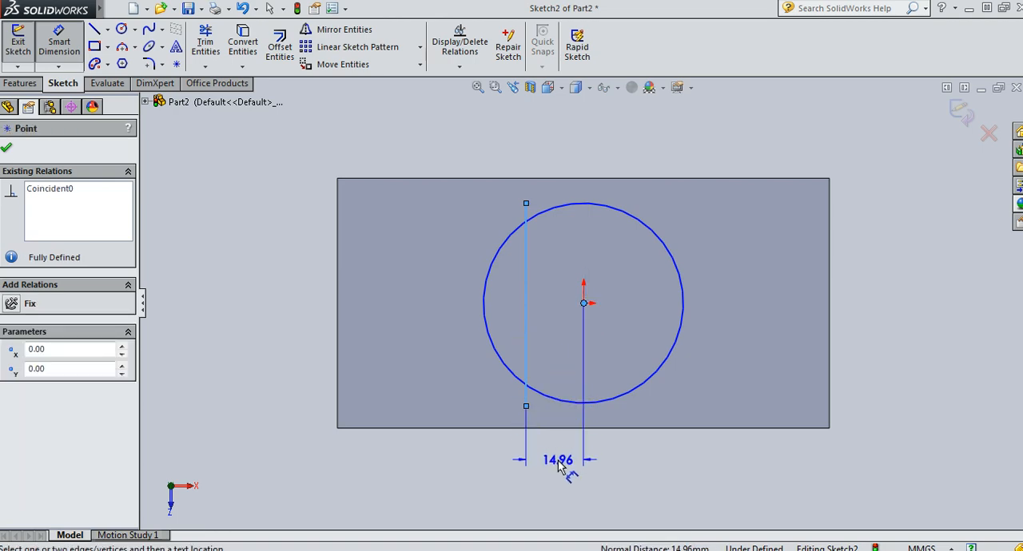
pyautogui.click(557, 460)
pyautogui.write('20')
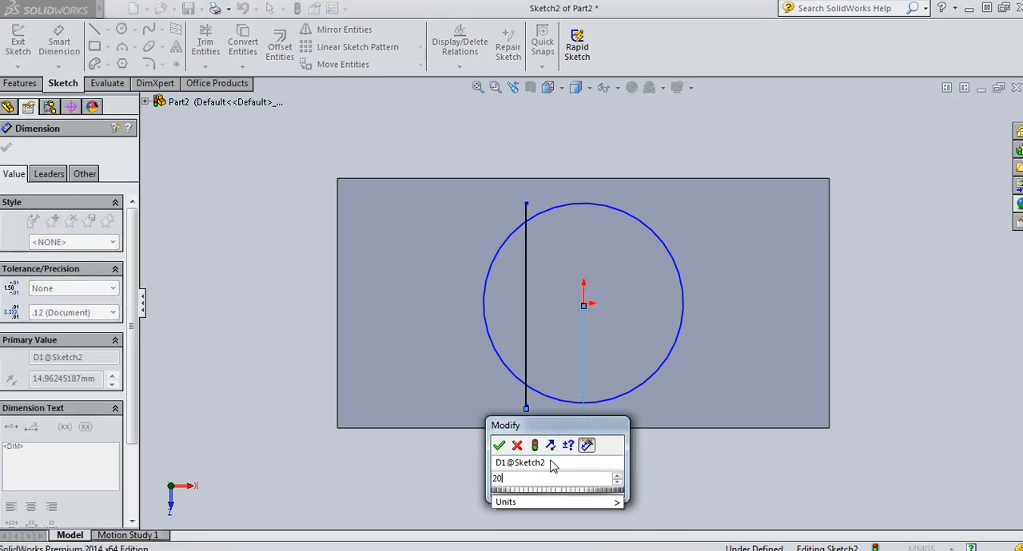
pyautogui.press('Return')
# Trim the circle's arc left of the vertical line and both line ends outside the circle, leaving a closed flat-sided profile
pyautogui.click(205, 44)
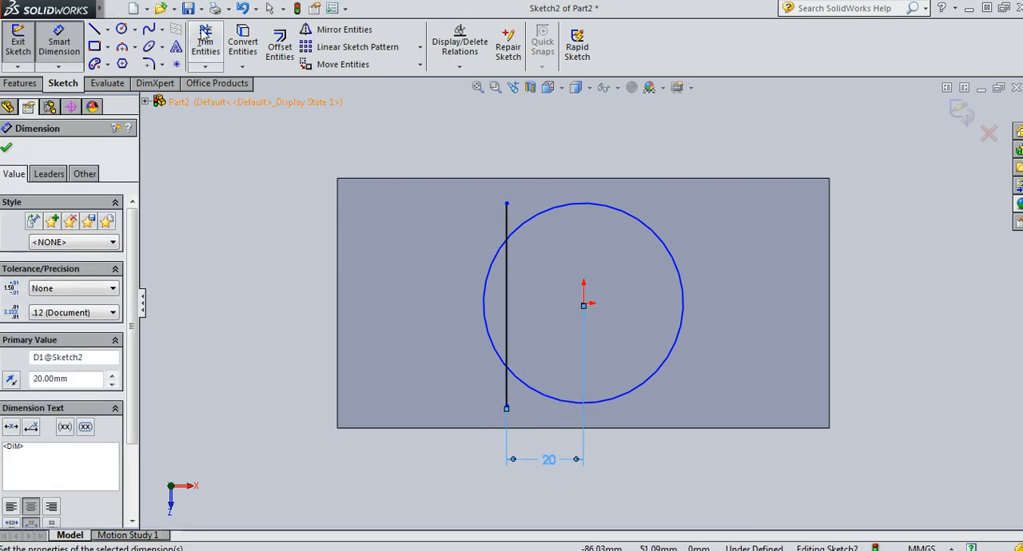
pyautogui.click(497, 252)
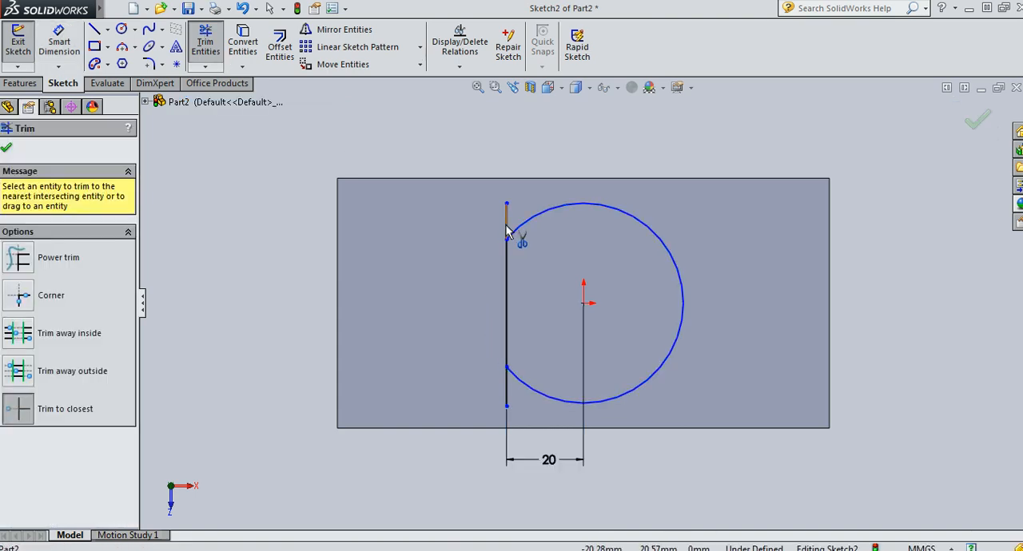
pyautogui.click(506, 224)
pyautogui.click(506, 393)
pyautogui.press('Escape')
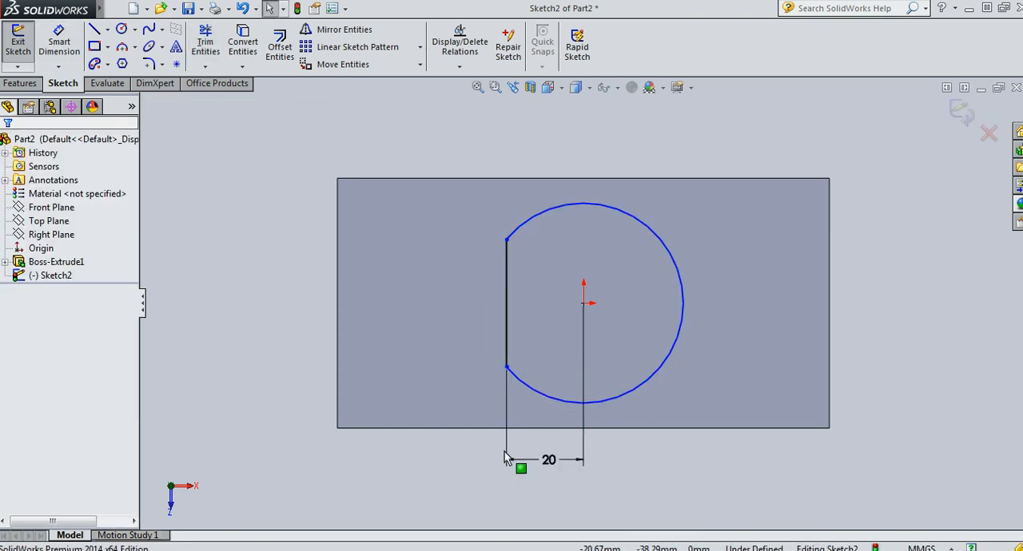
# Finish the flat-sided profile sketch and extrude it 34 mm upward, merged with the base block
pyautogui.click(961, 112)
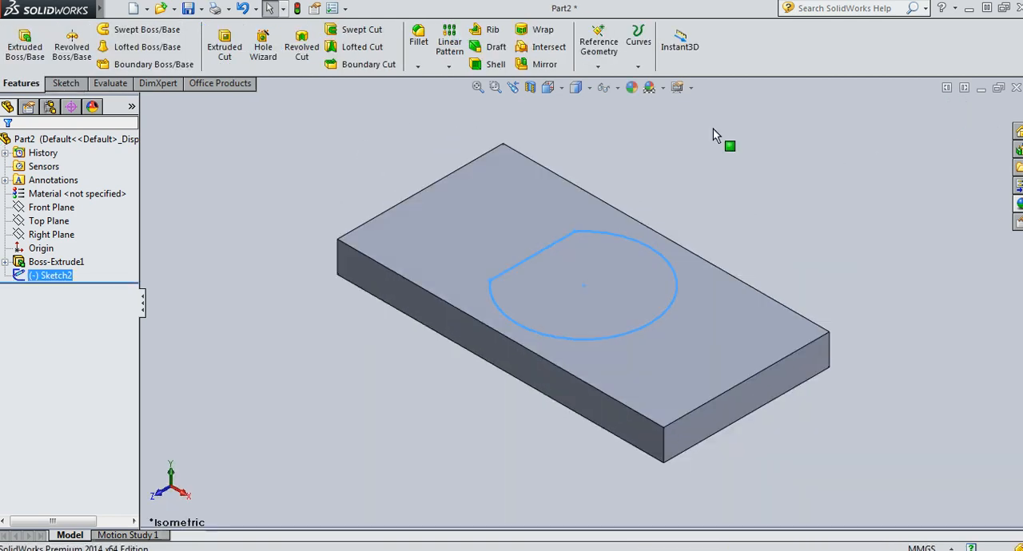
pyautogui.click(24, 41)
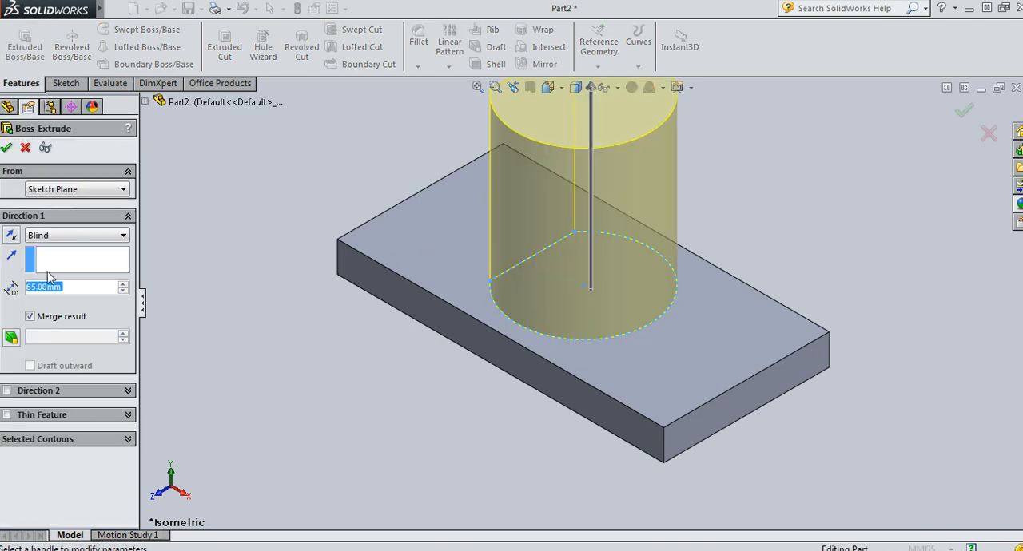
pyautogui.write('34')
pyautogui.press('Return')
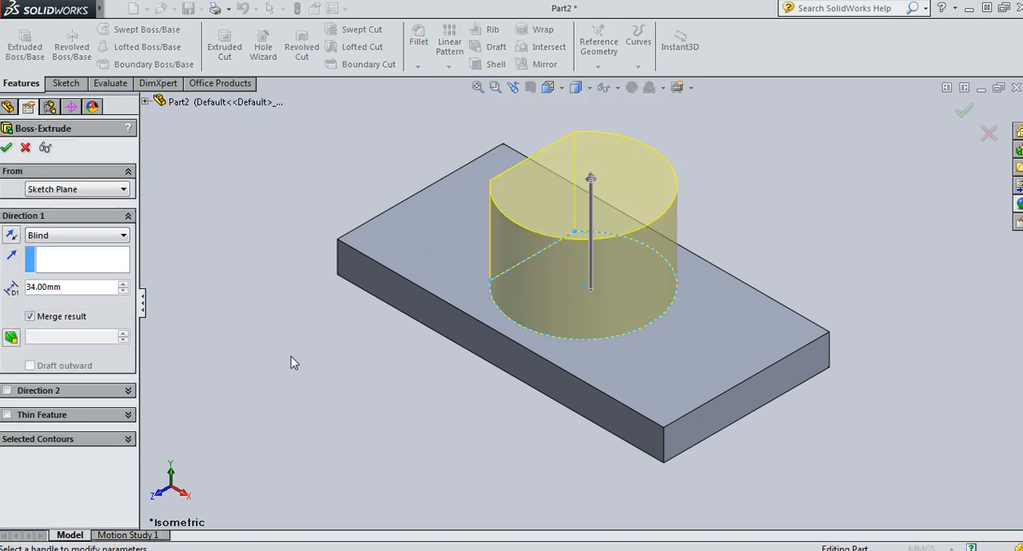
pyautogui.click(5, 148)
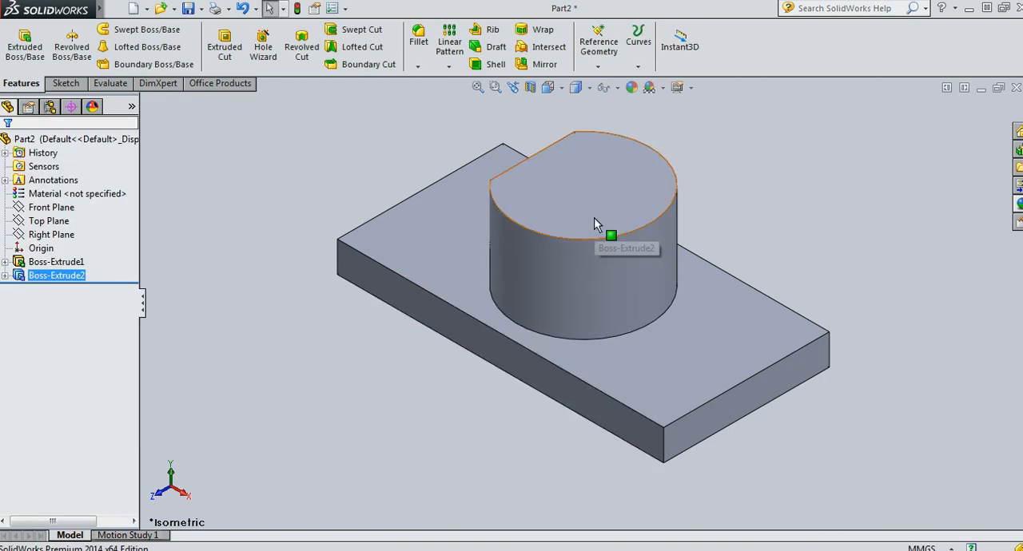
# Start a sketch on the boss's upper face, viewed straight on, and draw a 60 mm diameter circle centred on the origin
pyautogui.click(594, 218)
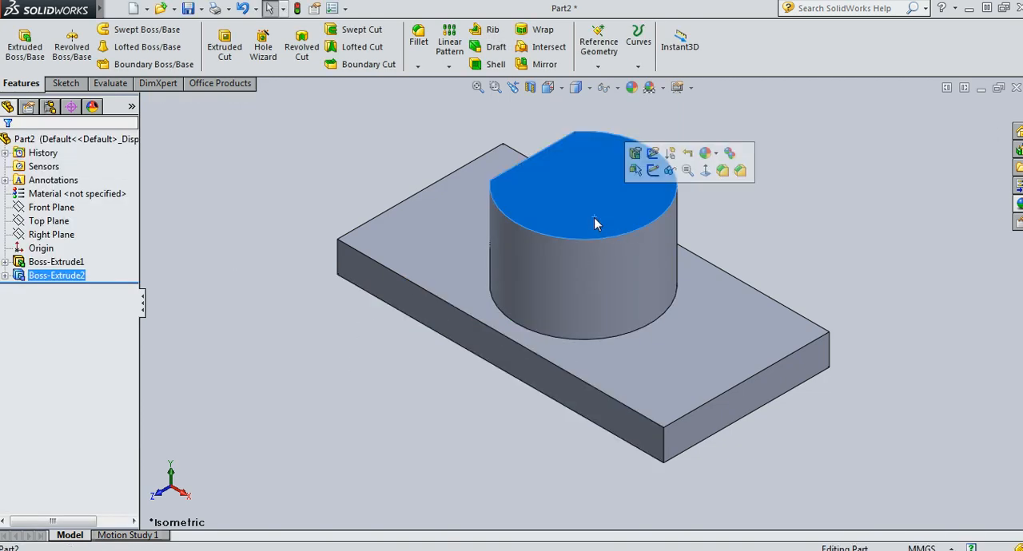
pyautogui.click(653, 174)
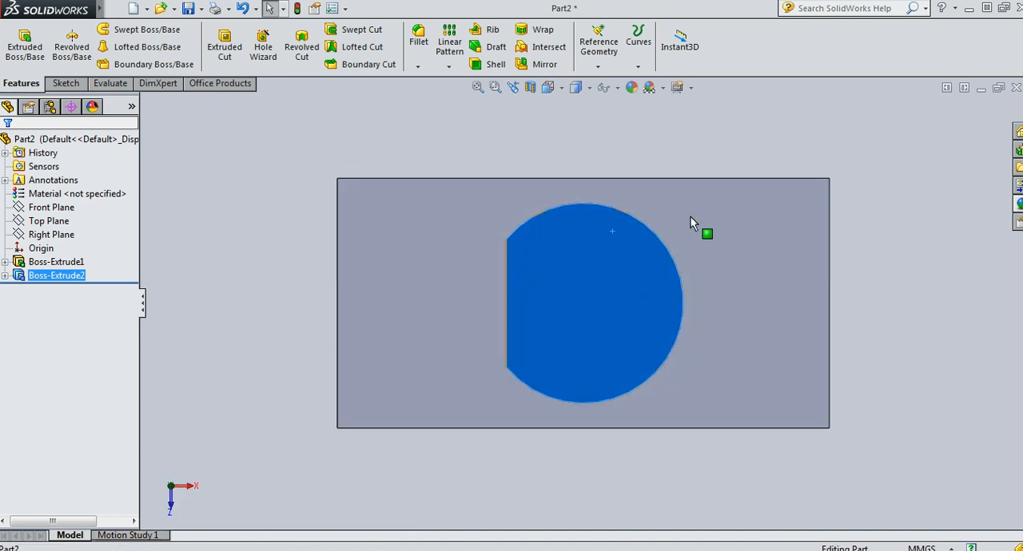
pyautogui.click(589, 297)
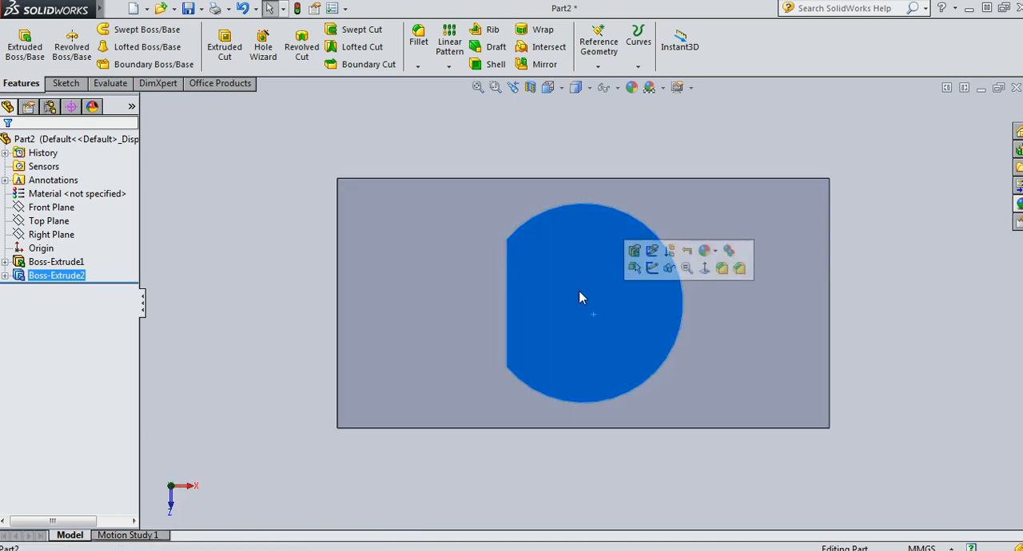
pyautogui.click(635, 242)
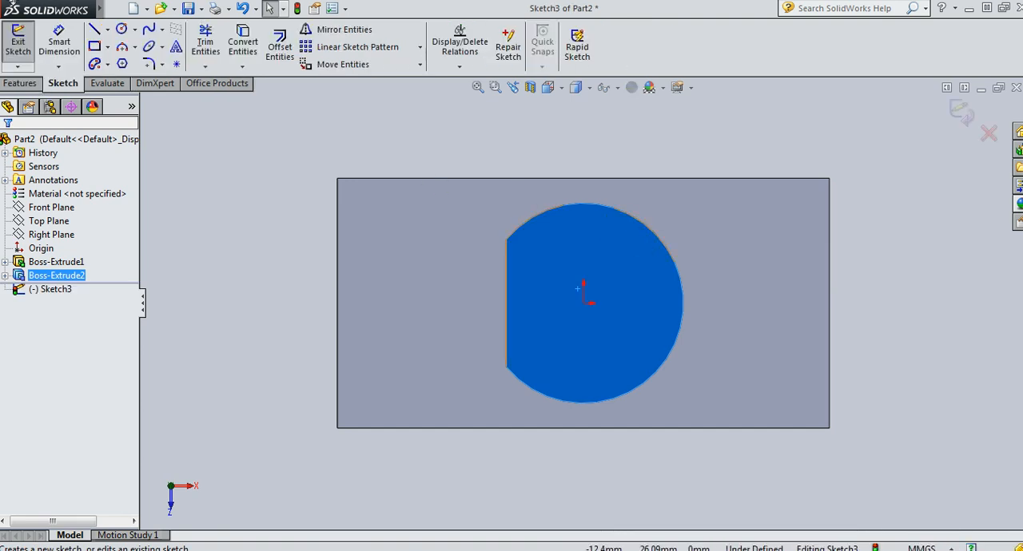
pyautogui.click(121, 30)
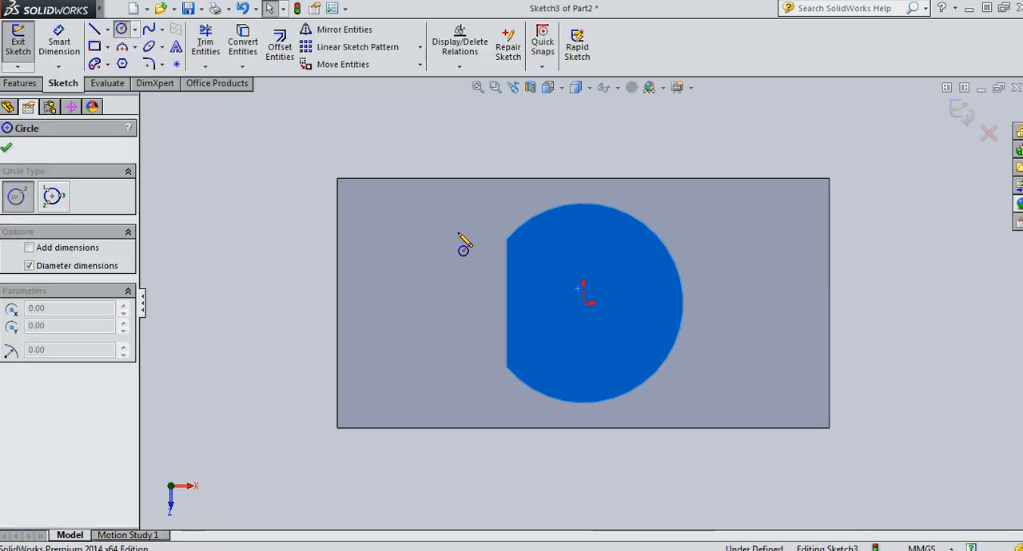
pyautogui.click(583, 303)
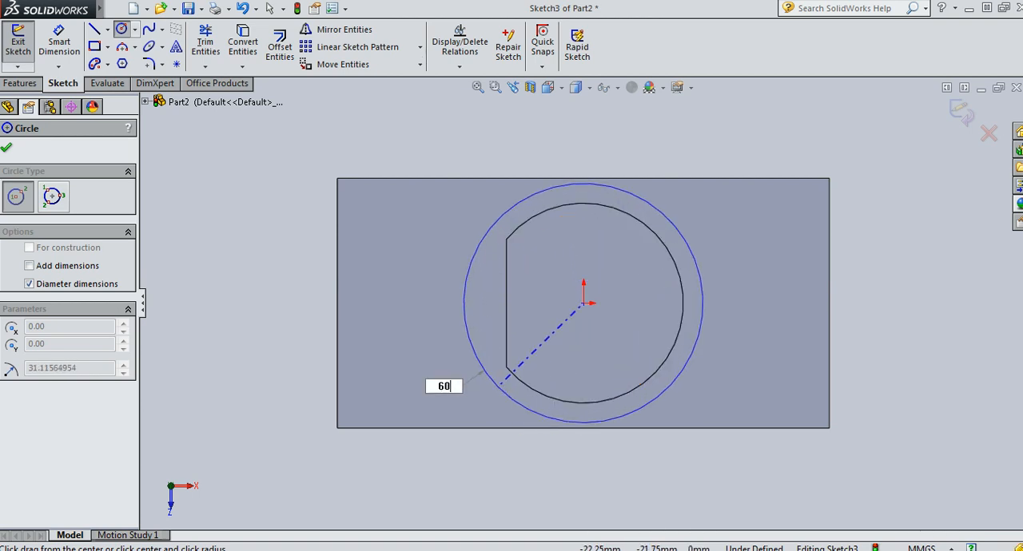
pyautogui.write('60')
pyautogui.press('Return')
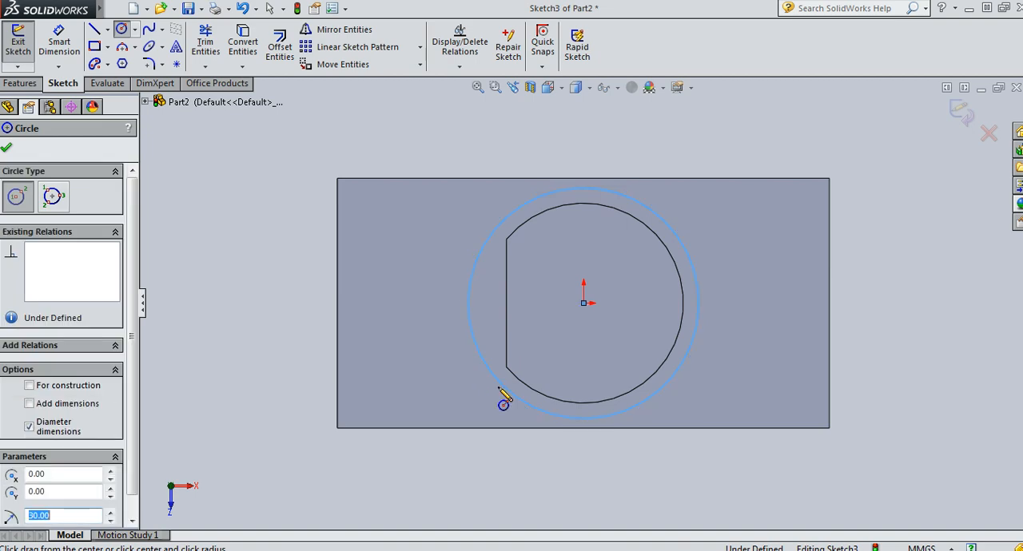
# Draw a vertical line crossing the 60 mm circle about 18 mm to the left of the origin
pyautogui.press('l')
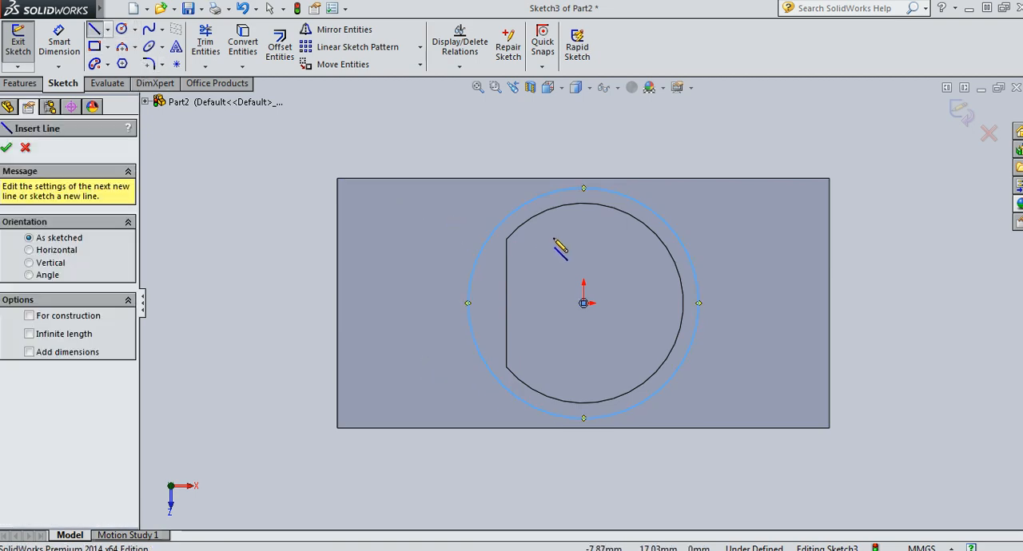
pyautogui.click(514, 199)
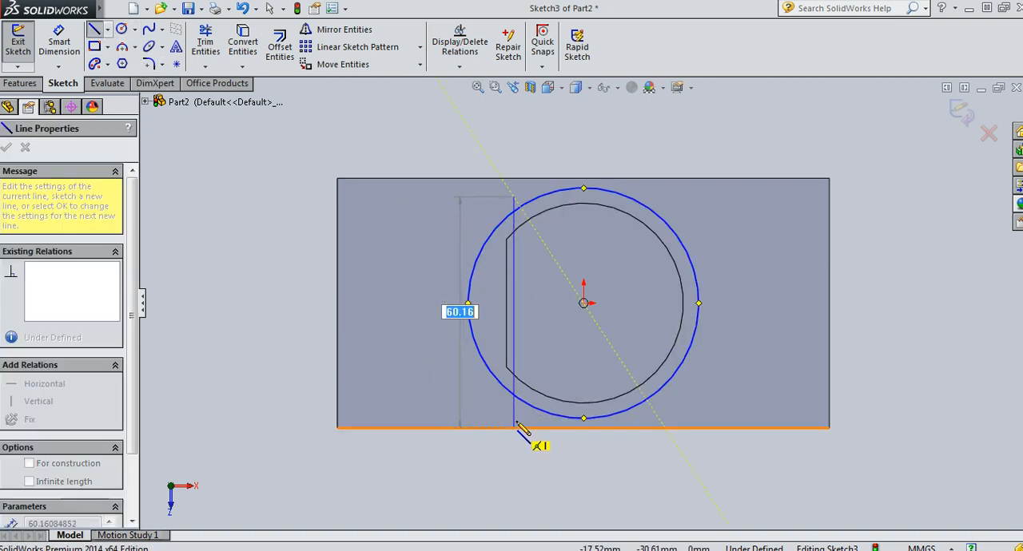
pyautogui.click(514, 412)
pyautogui.press('Escape')
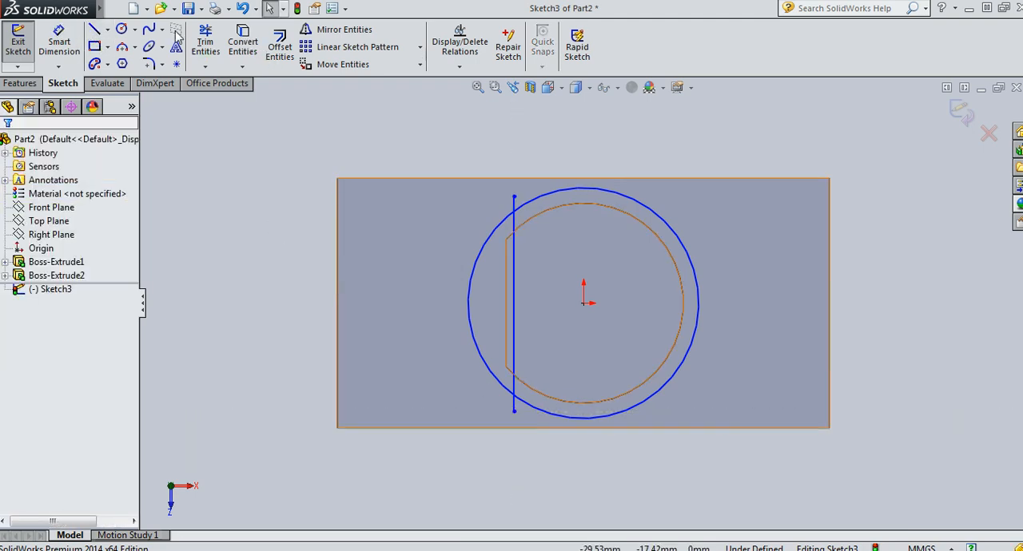
pyautogui.click(210, 41)
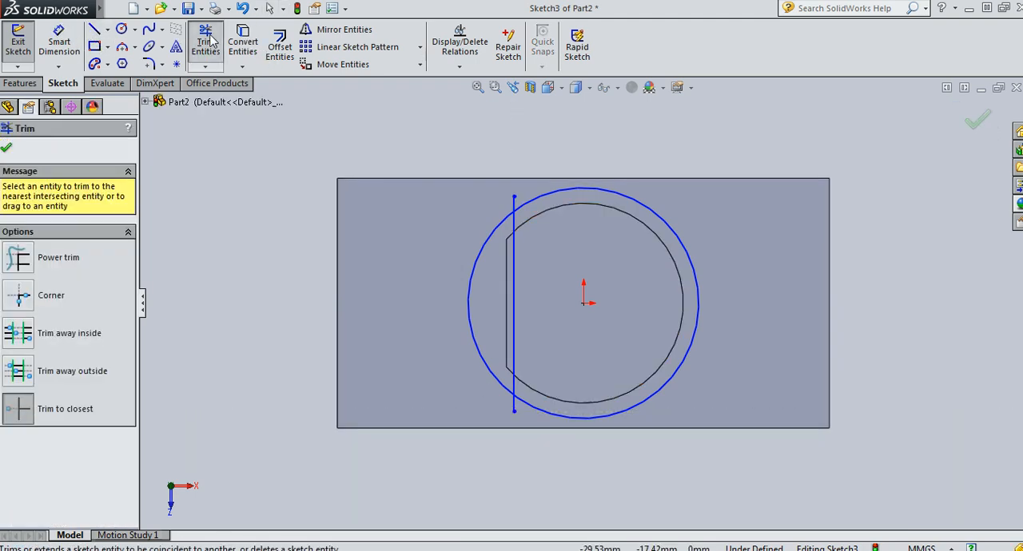
pyautogui.click(493, 223)
pyautogui.click(513, 201)
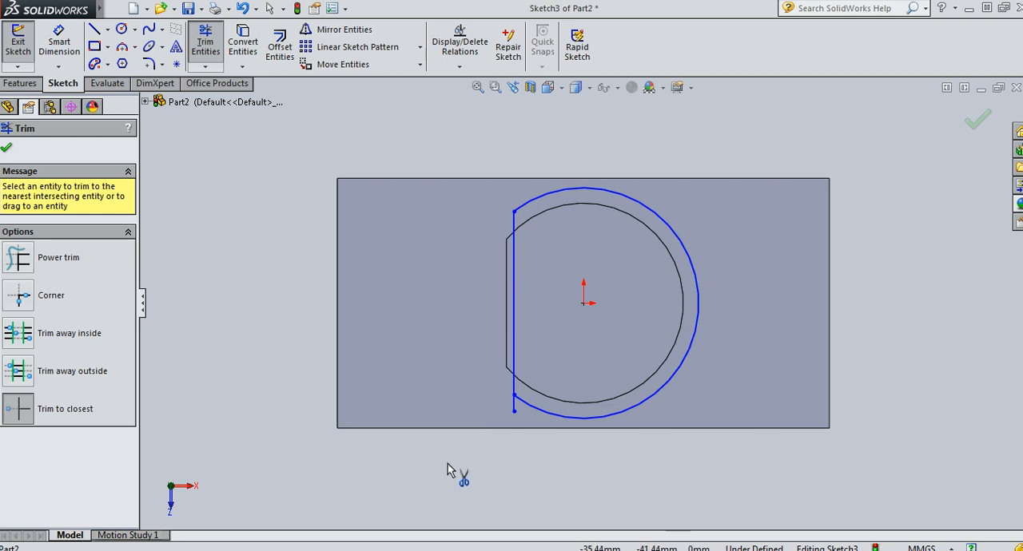
pyautogui.hotkey('ctrl', 'z')
pyautogui.hotkey('ctrl', 'z')
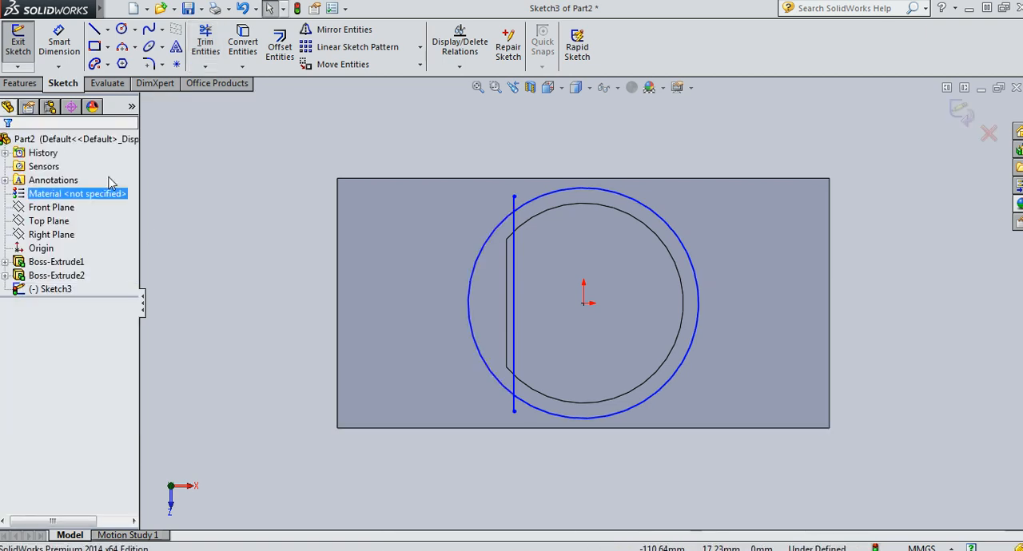
# Dimension the vertical line's distance from the origin as 20 mm, aligning it with the boss's flat side
pyautogui.click(59, 44)
pyautogui.click(583, 303)
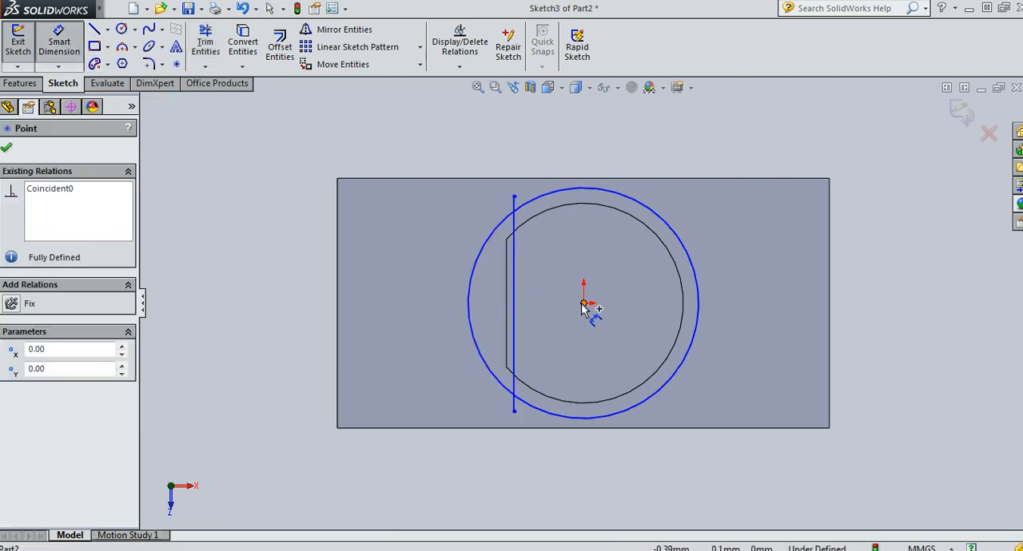
pyautogui.click(515, 320)
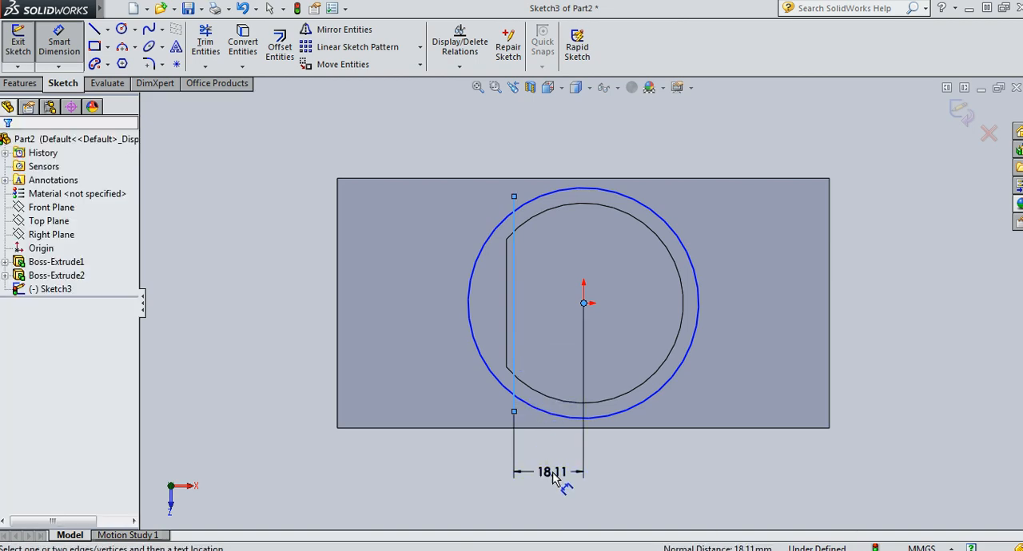
pyautogui.click(556, 478)
pyautogui.write('20')
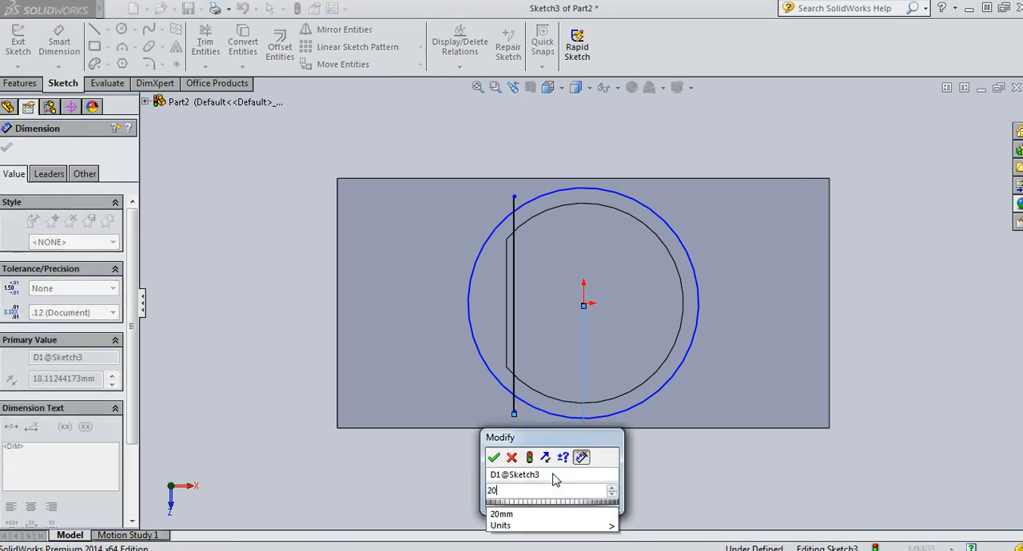
pyautogui.press('Return')
pyautogui.press('Escape')
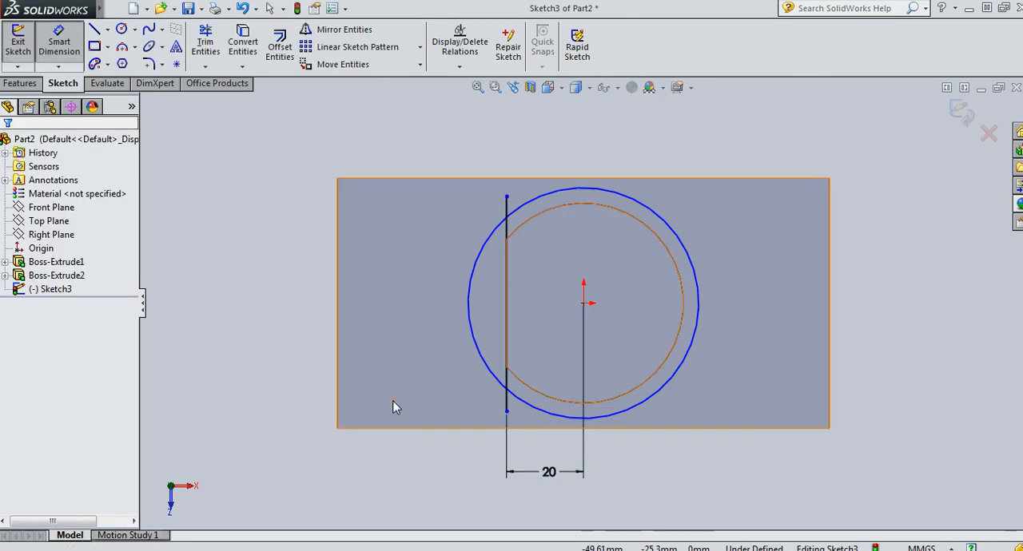
# Trim both line ends outside the 60 mm circle and the arc left of the line, leaving a closed flat-sided profile
pyautogui.click(207, 45)
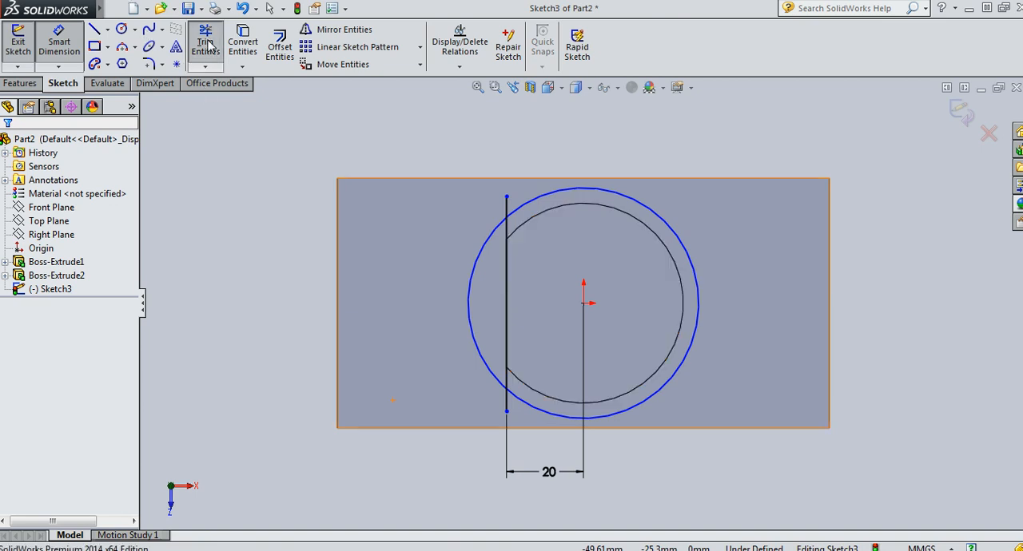
pyautogui.click(505, 209)
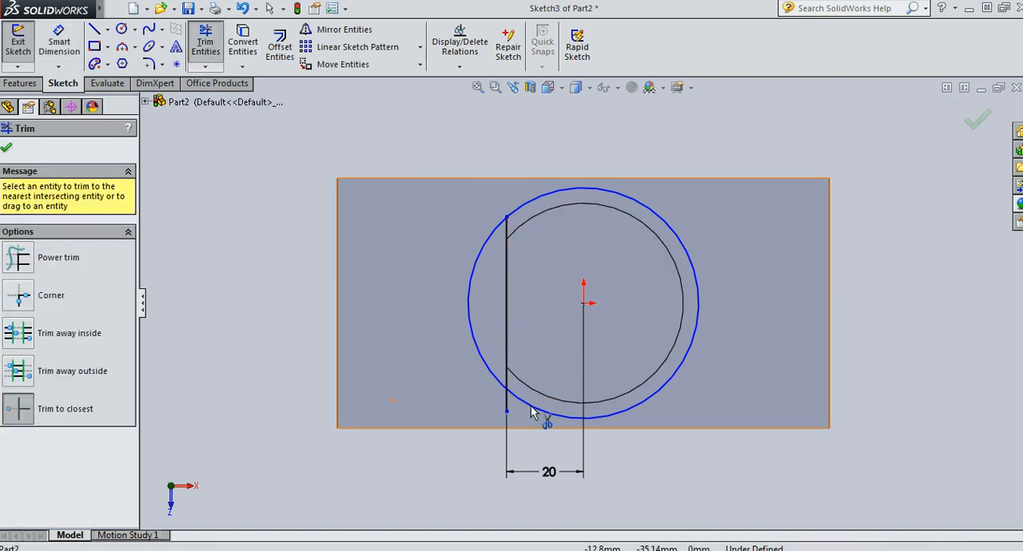
pyautogui.click(505, 403)
pyautogui.click(498, 383)
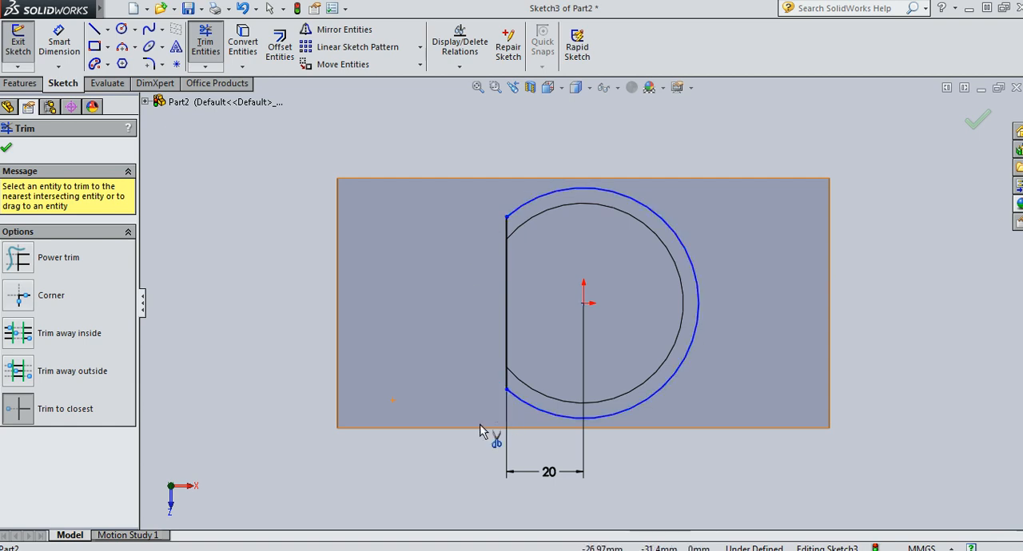
pyautogui.press('Escape')
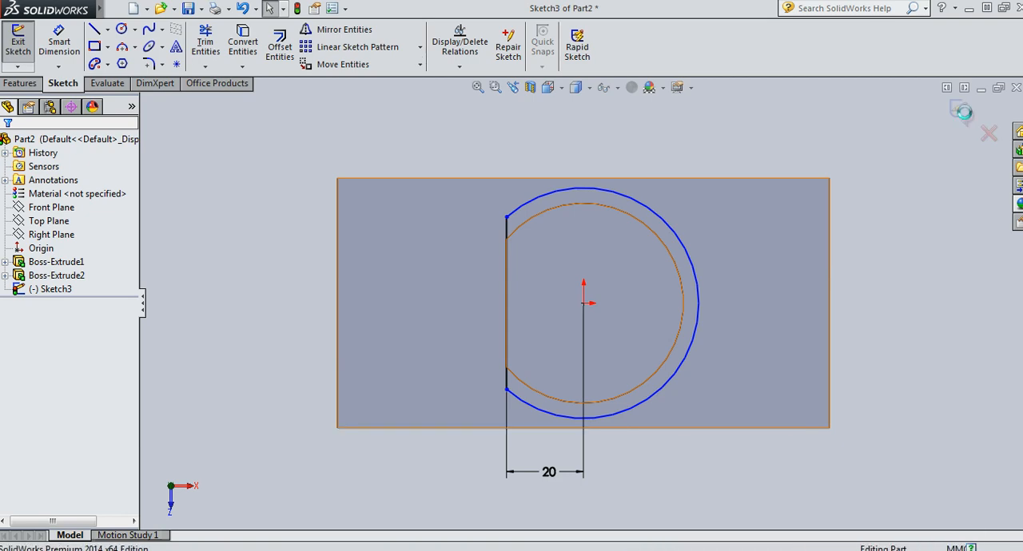
# Finish the sketch and extrude the larger flat-sided profile 12 mm upward as a cap merged with the boss
pyautogui.click(962, 110)
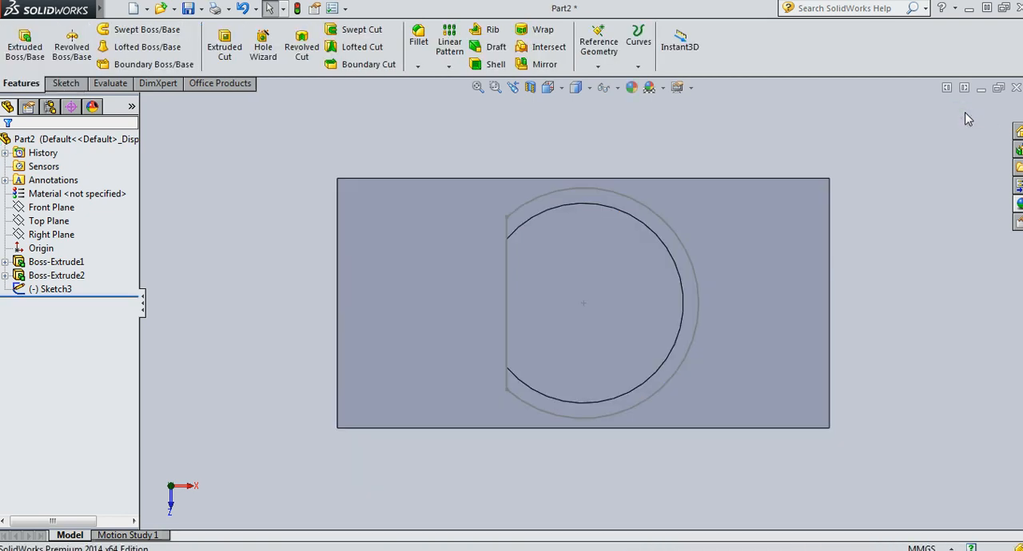
pyautogui.hotkey('ctrl', '7')
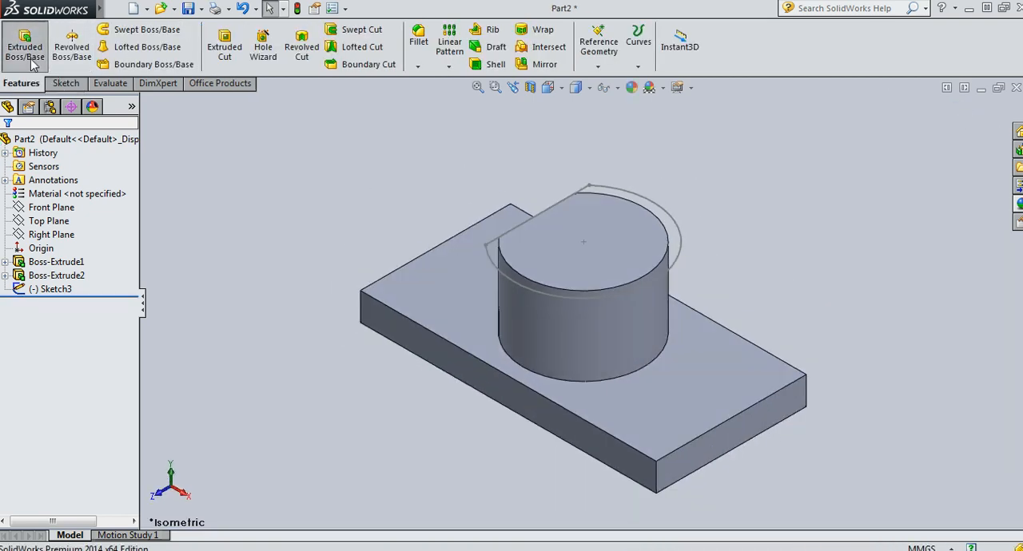
pyautogui.click(30, 64)
pyautogui.click(490, 256)
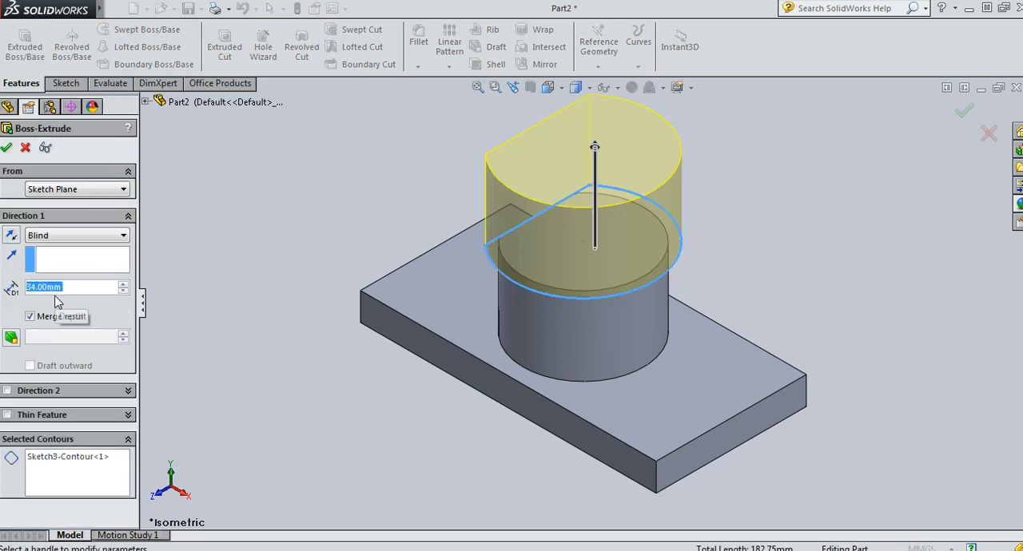
pyautogui.write('12')
pyautogui.press('Return')
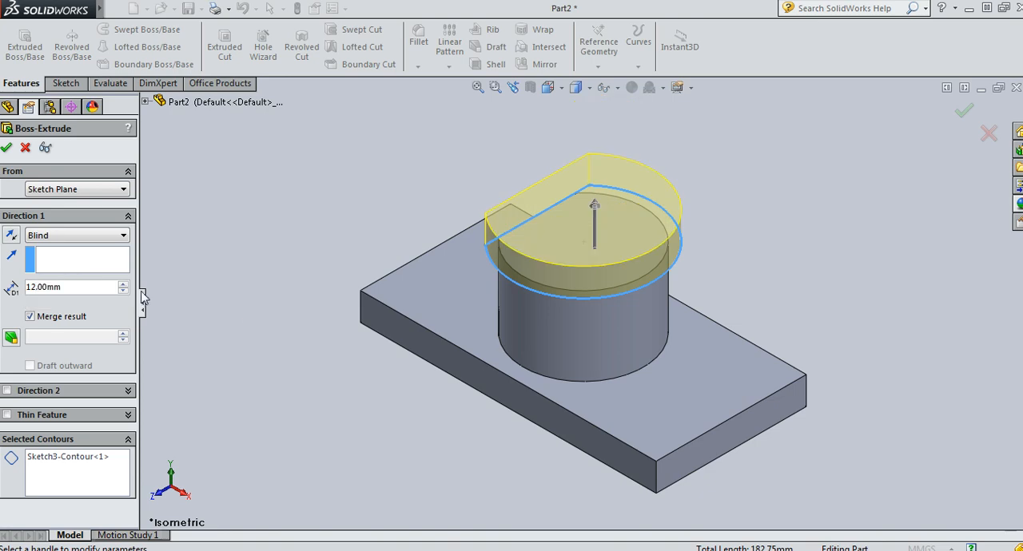
pyautogui.click(7, 149)
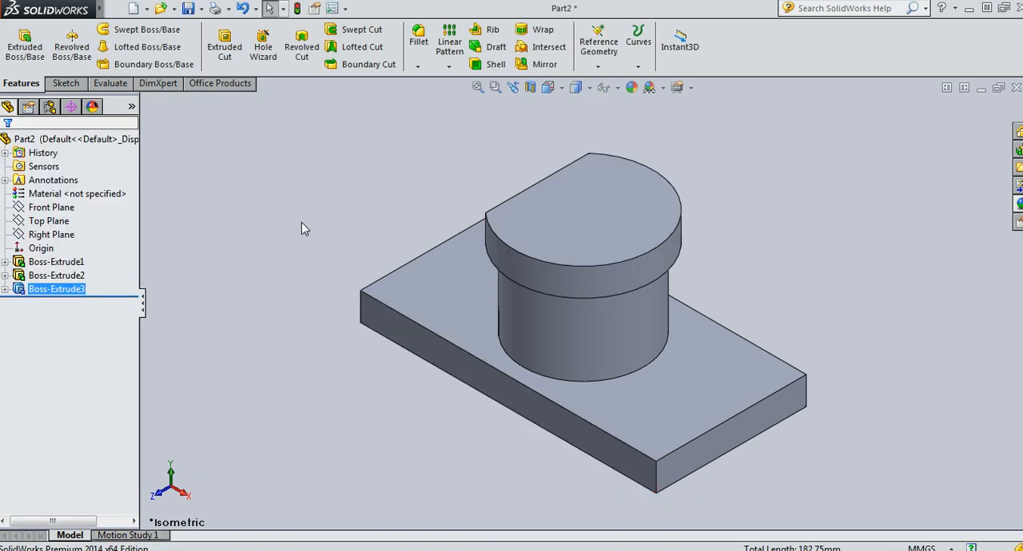
# Start a new sketch on the Front Plane, viewed square-on
pyautogui.scroll(1, 285, 227)
pyautogui.scroll(-1, 284, 230)
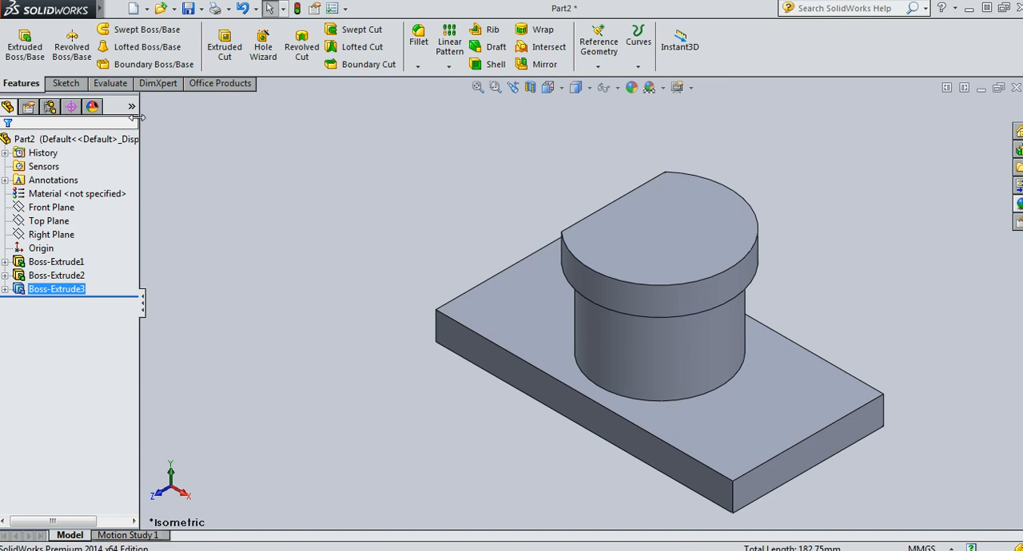
pyautogui.click(52, 209)
pyautogui.click(116, 189)
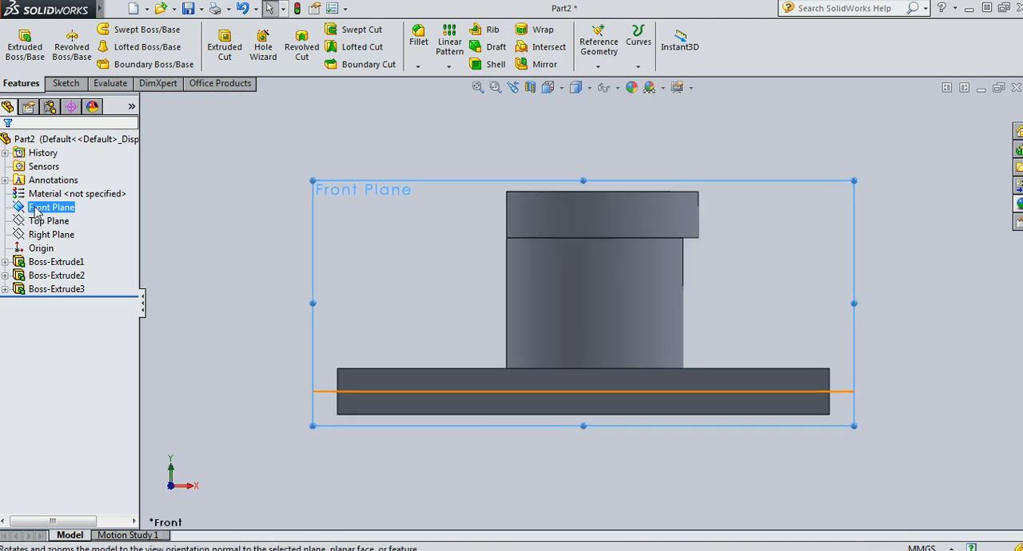
pyautogui.moveTo(38, 209)
pyautogui.click(70, 190)
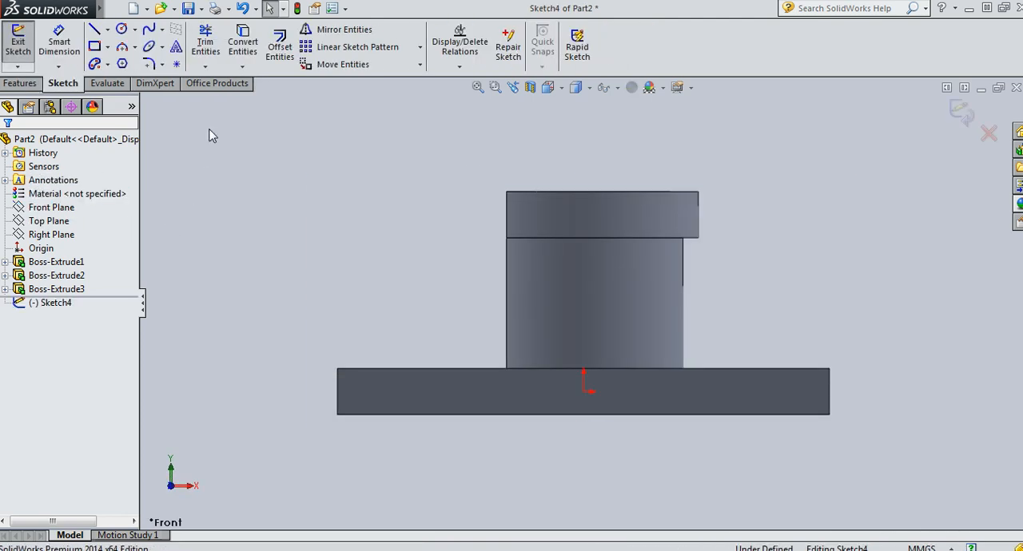
# Draw a closed triangular rib profile joining the cap's upper flat-side corner, the boss's foot and the base plate's upper left corner
pyautogui.click(94, 29)
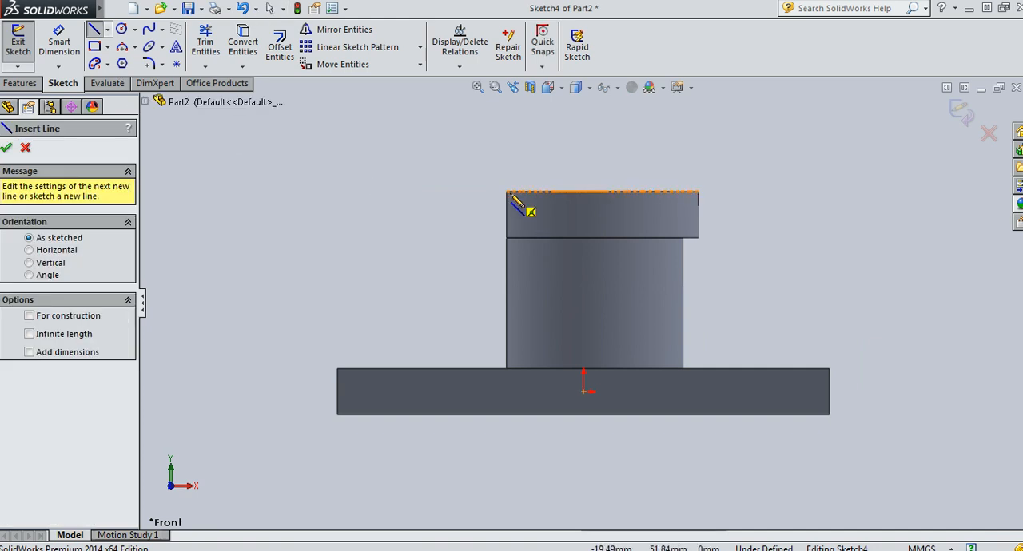
pyautogui.click(505, 192)
pyautogui.click(506, 369)
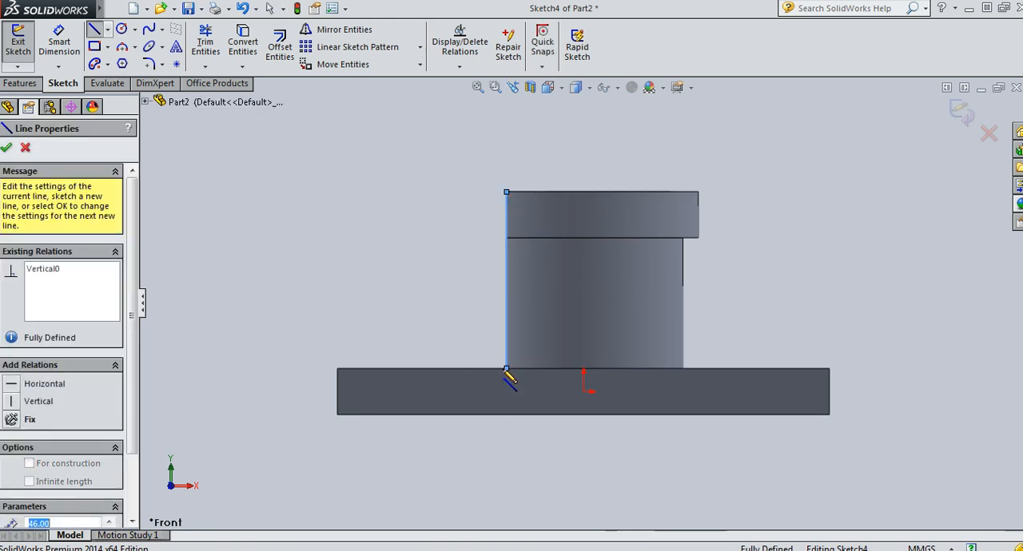
pyautogui.click(337, 368)
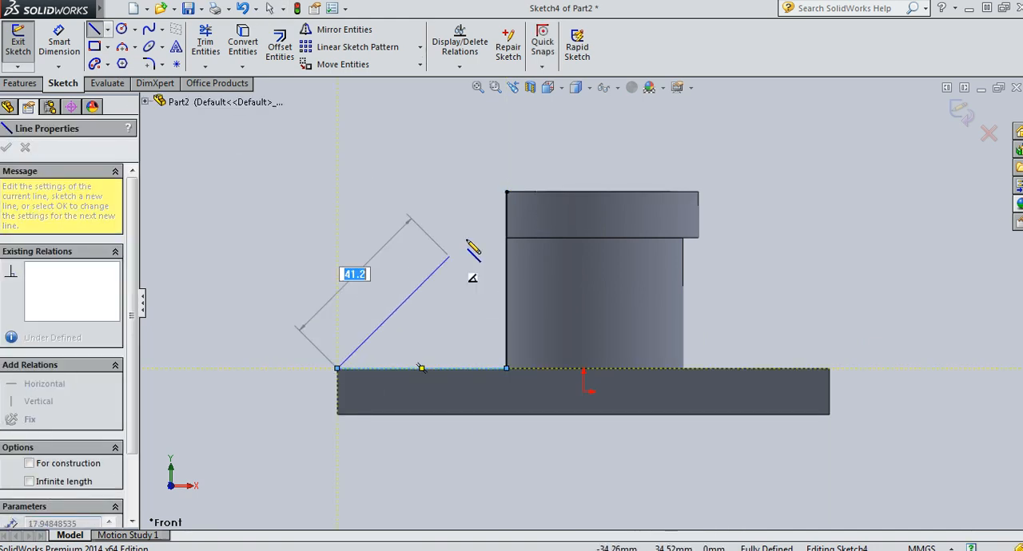
pyautogui.click(506, 193)
pyautogui.press('Escape')
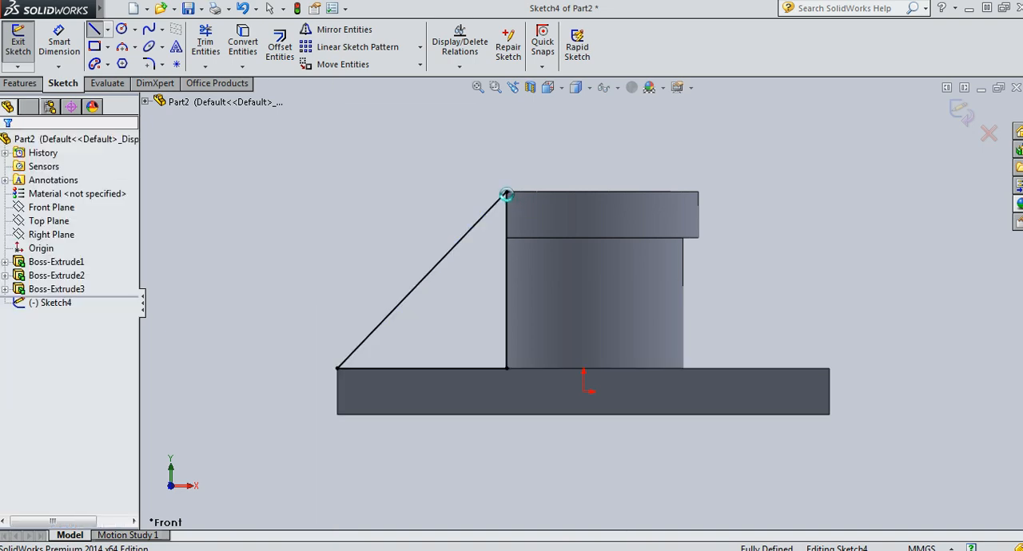
pyautogui.click(59, 42)
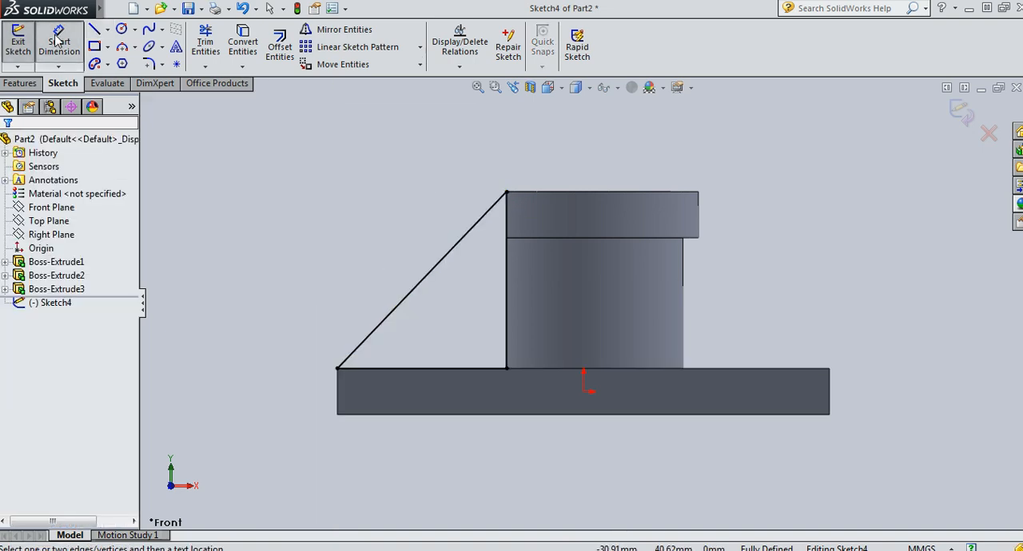
pyautogui.click(451, 369)
pyautogui.press('Escape')
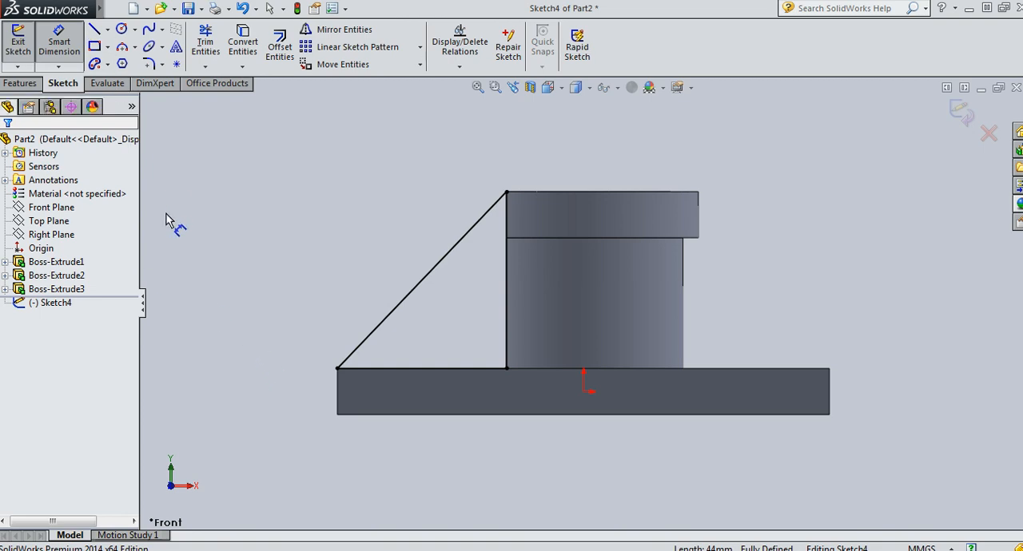
# Extrude the triangular profile 8 mm with the Mid Plane end condition as a rib merged with the body
pyautogui.hotkey('ctrl', '7')
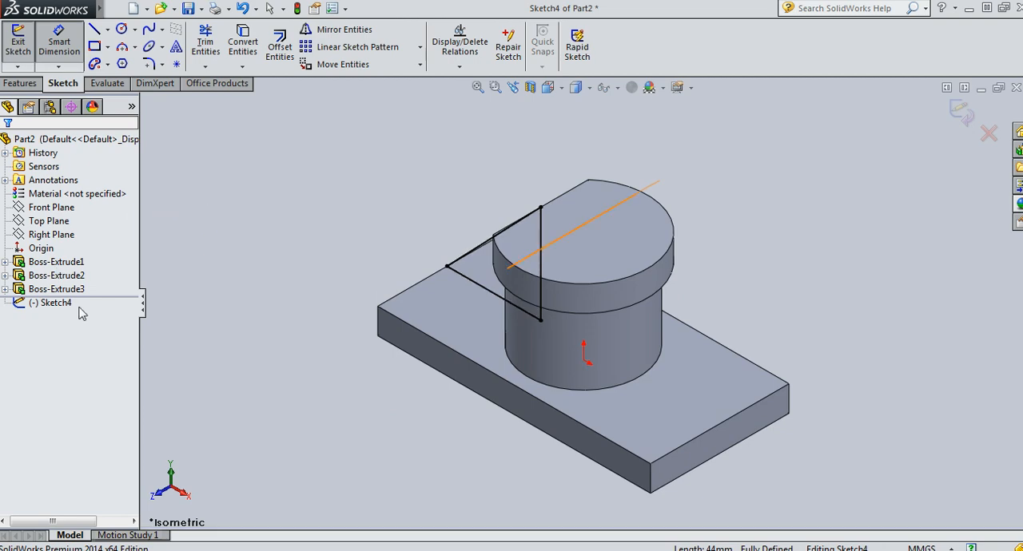
pyautogui.moveTo(351, 463)
pyautogui.mouseDown(button='middle')
pyautogui.moveTo(582, 503)
pyautogui.moveTo(762, 451)
pyautogui.moveTo(392, 232)
pyautogui.moveTo(288, 215)
pyautogui.moveTo(287, 247)
pyautogui.moveTo(277, 187)
pyautogui.mouseUp(button='middle')
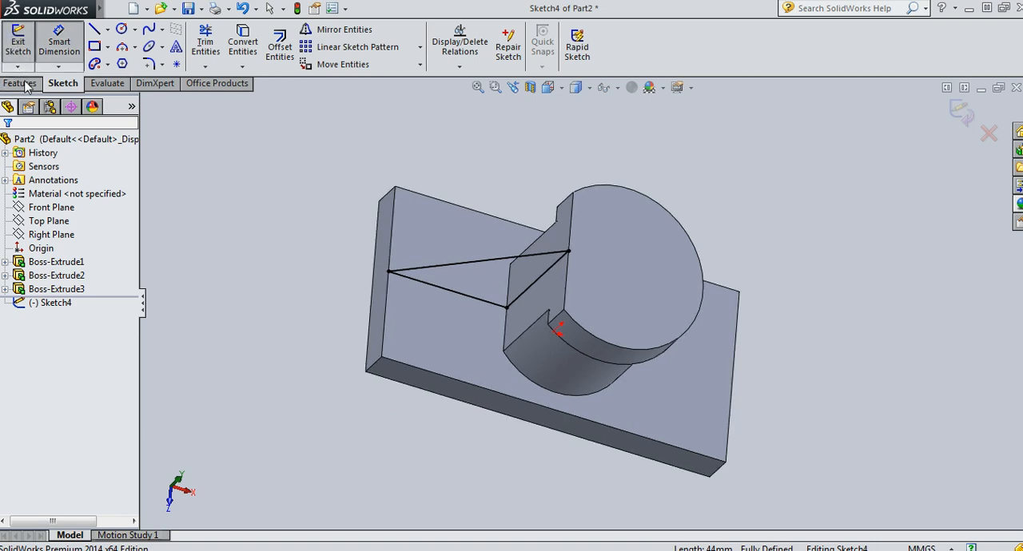
pyautogui.click(20, 83)
pyautogui.click(20, 60)
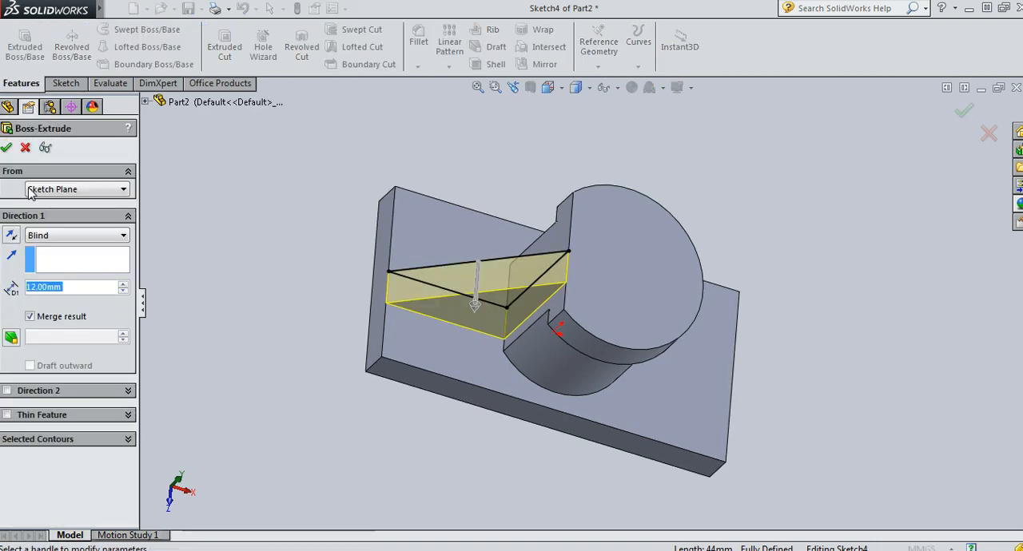
pyautogui.click(60, 236)
pyautogui.click(48, 319)
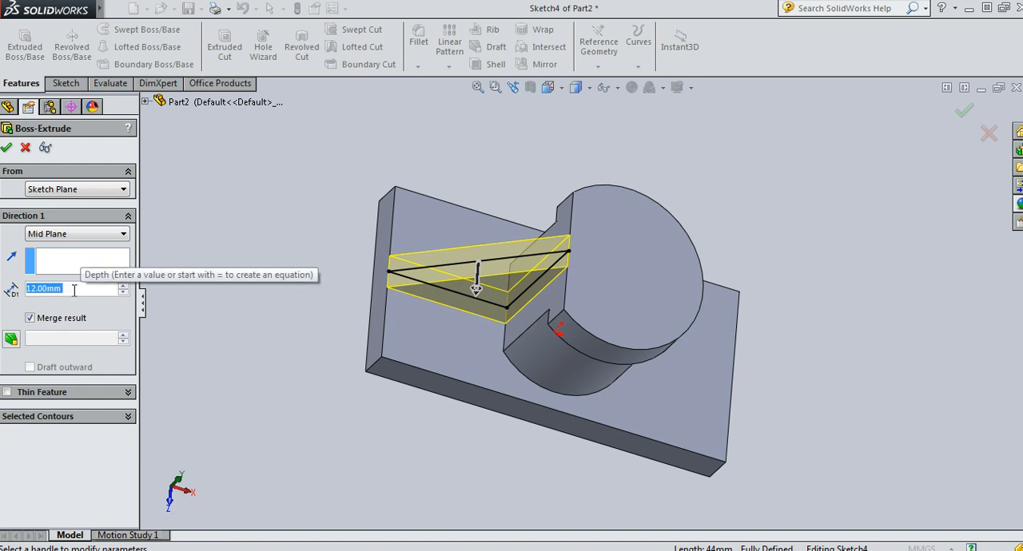
pyautogui.write('8')
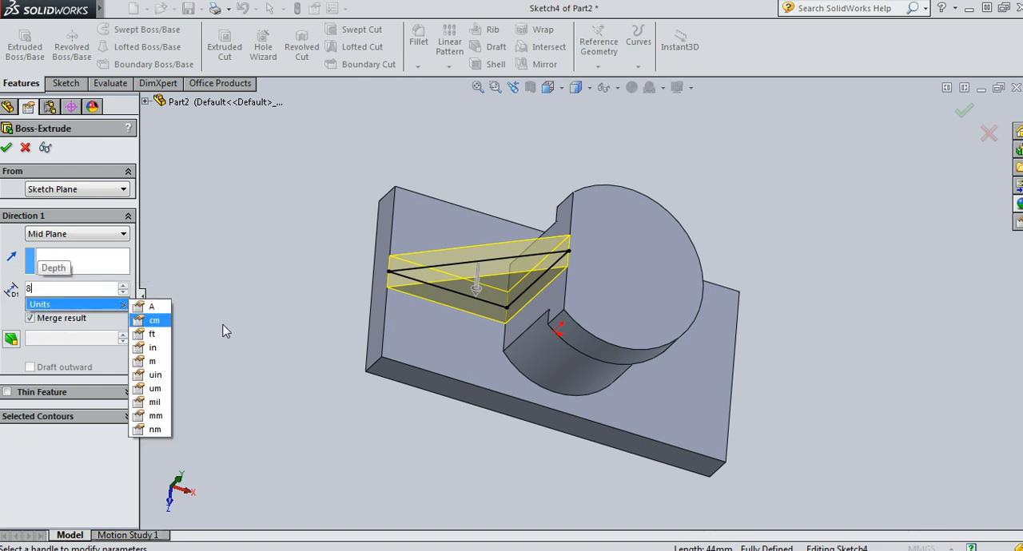
pyautogui.press('Return')
pyautogui.click(6, 149)
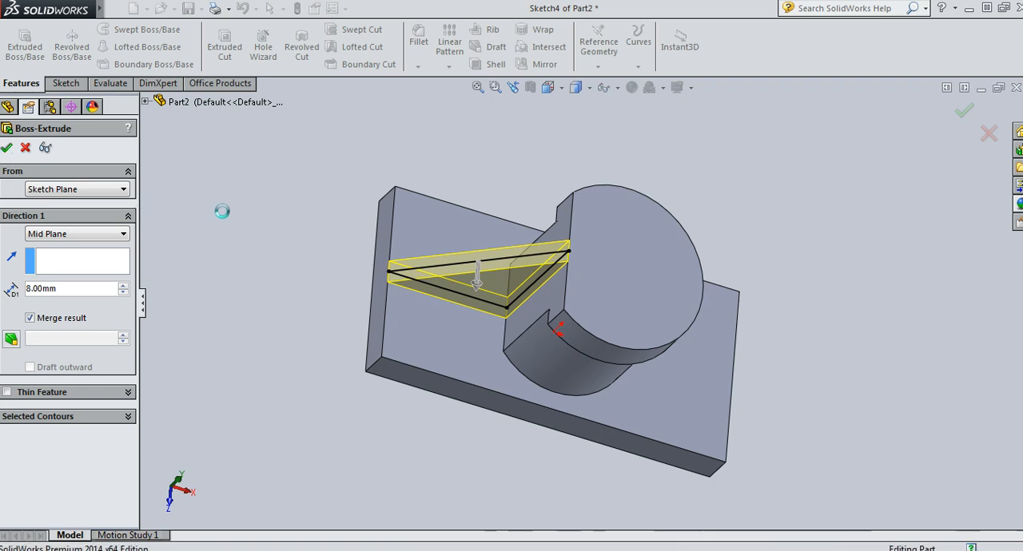
pyautogui.click(329, 319)
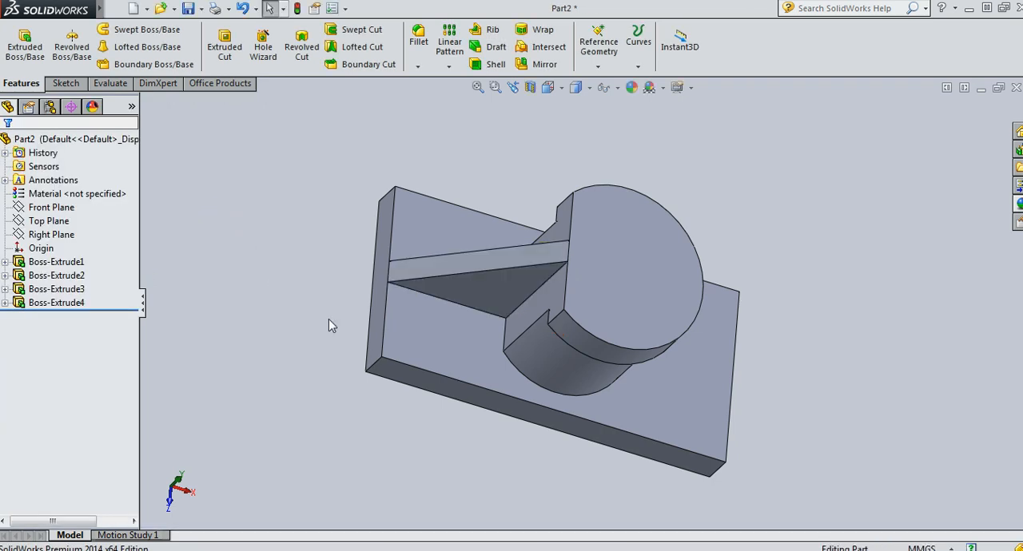
# Start a new sketch on the base plate's top face, viewed square-on
pyautogui.click(466, 336)
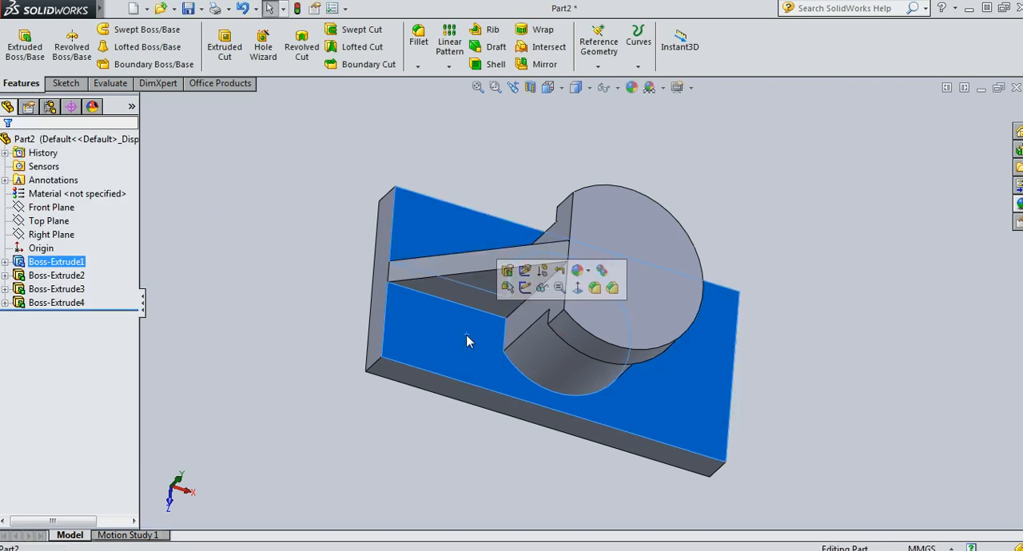
pyautogui.click(577, 294)
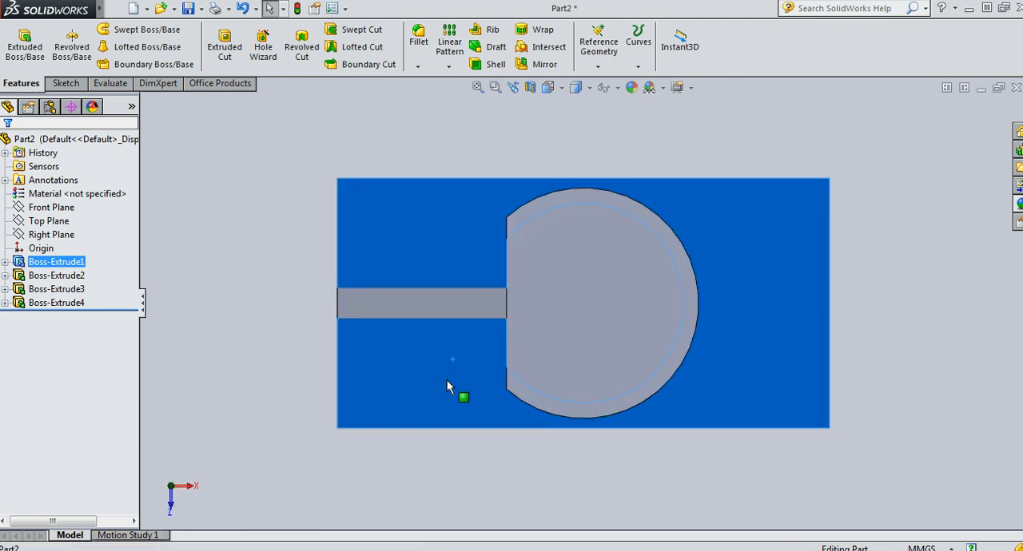
pyautogui.click(449, 382)
pyautogui.click(505, 335)
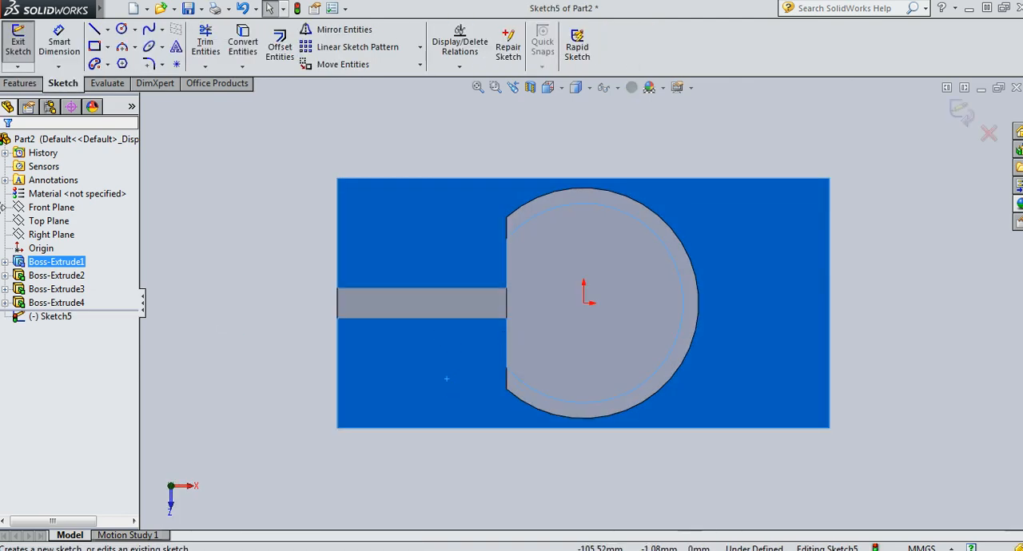
# Draw two vertically aligned circles near the plate's rib end, about 15 mm in diameter below the rib and about 17 mm above it
pyautogui.click(121, 30)
pyautogui.click(385, 365)
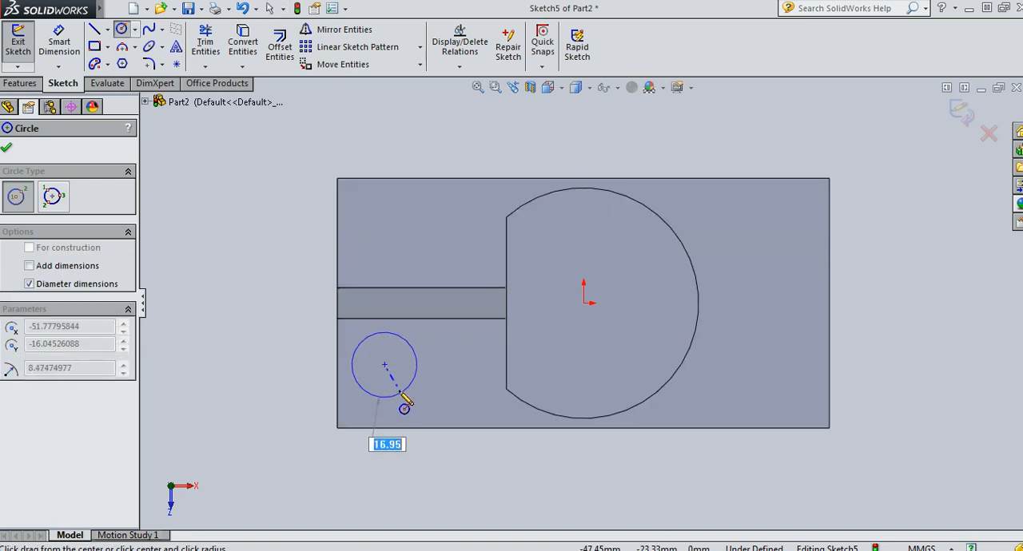
pyautogui.click(400, 394)
pyautogui.press('Escape')
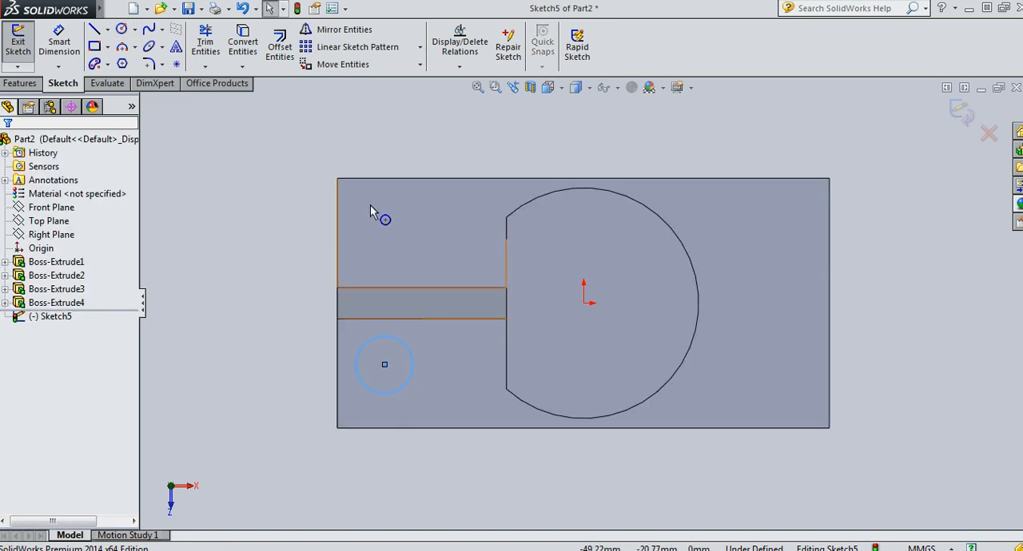
pyautogui.click(121, 29)
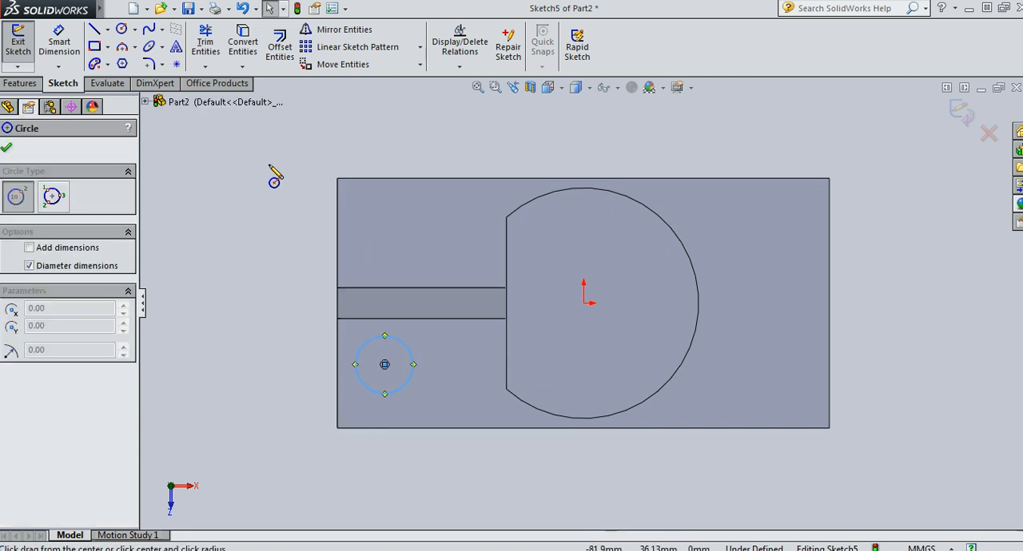
pyautogui.click(384, 220)
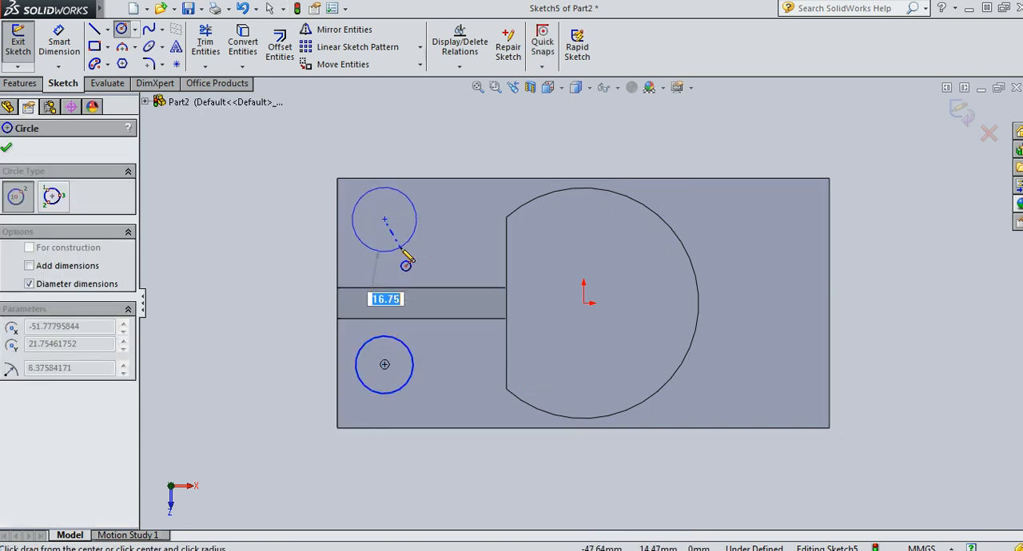
pyautogui.click(406, 265)
pyautogui.press('Escape')
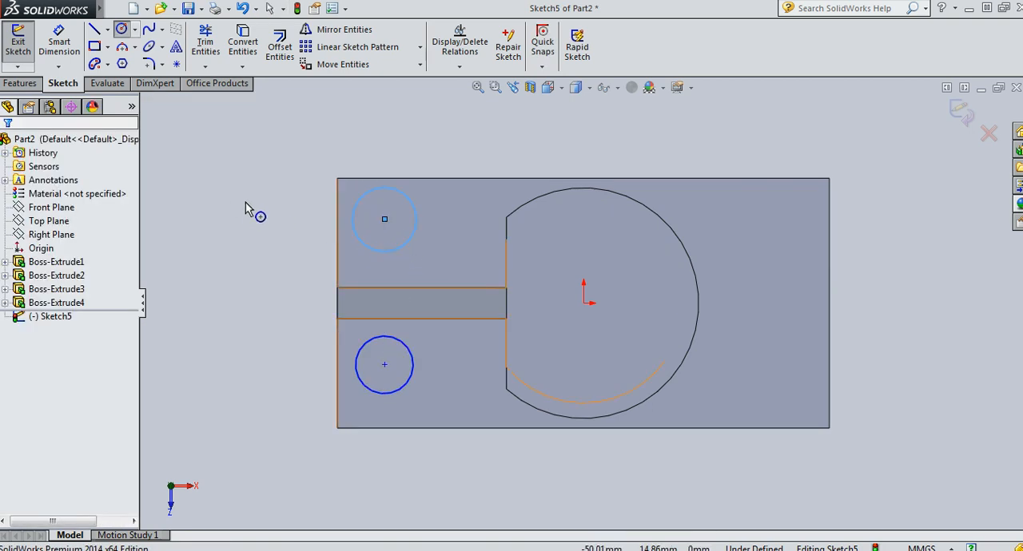
# Dimension both circles beside the rib with a diameter of 16 mm
pyautogui.click(63, 37)
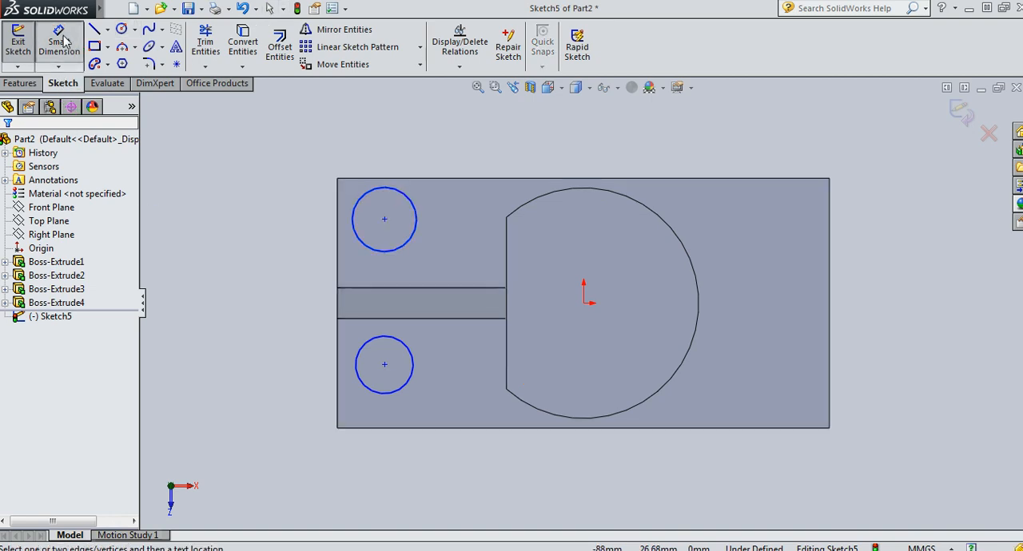
pyautogui.click(361, 364)
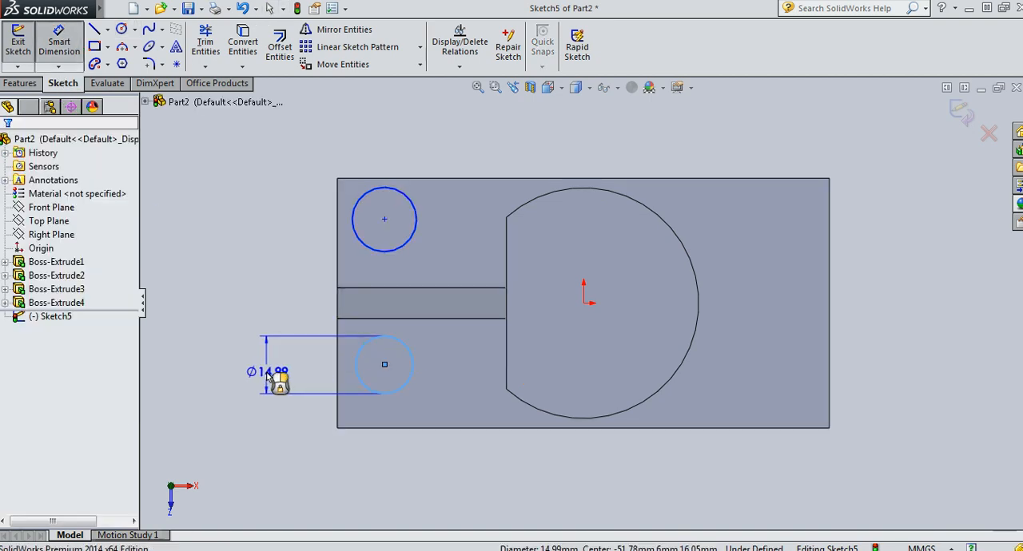
pyautogui.click(268, 375)
pyautogui.write('16')
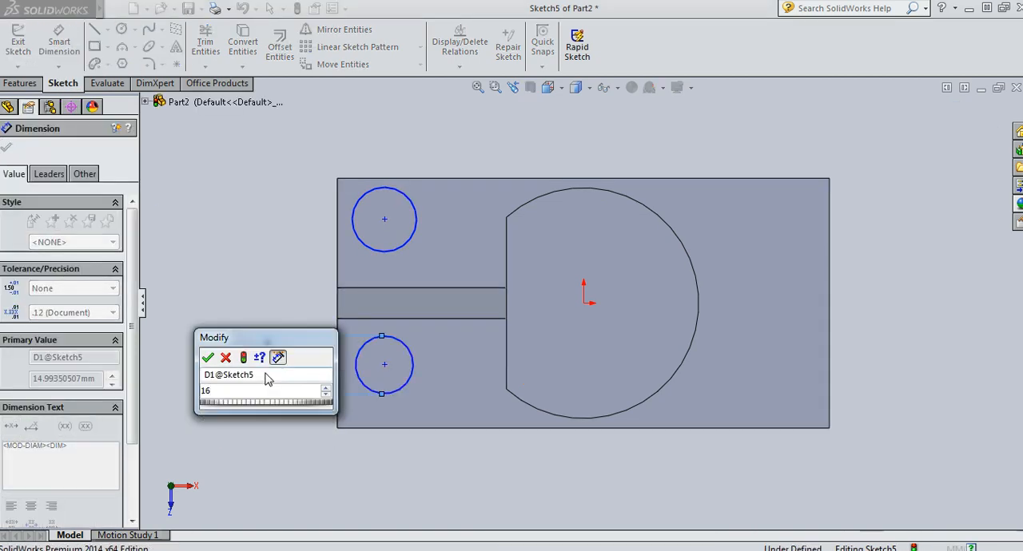
pyautogui.press('Return')
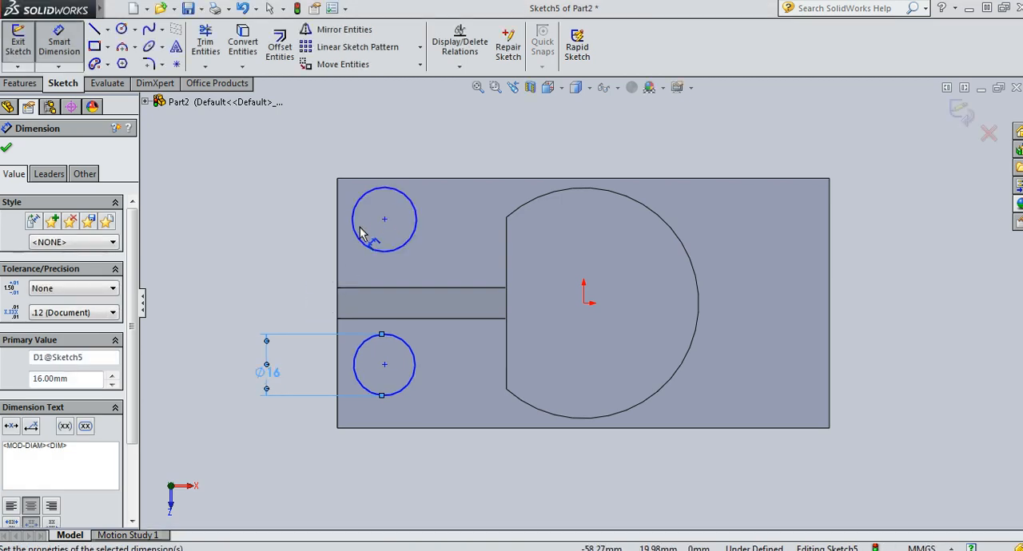
pyautogui.click(355, 233)
pyautogui.click(260, 226)
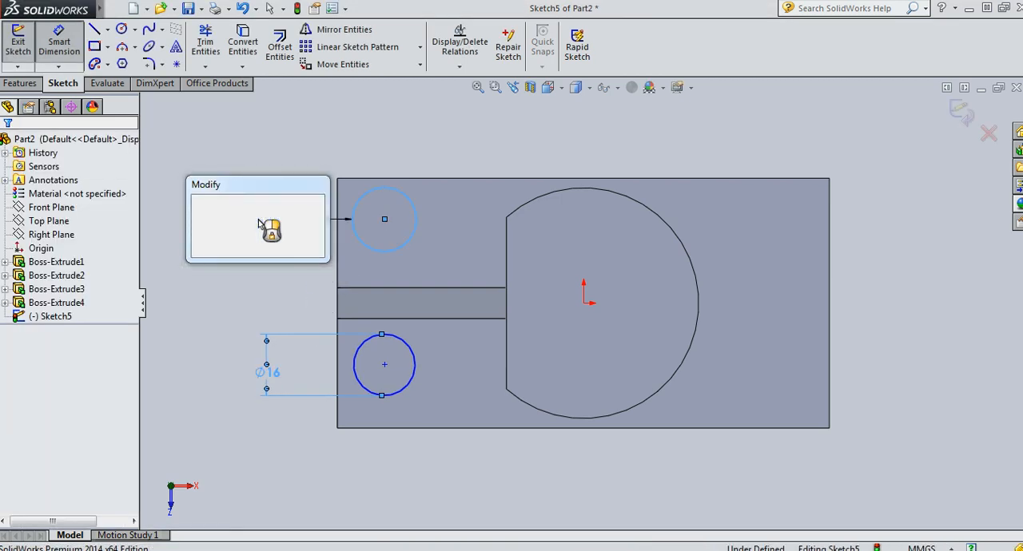
pyautogui.write('16')
pyautogui.press('Return')
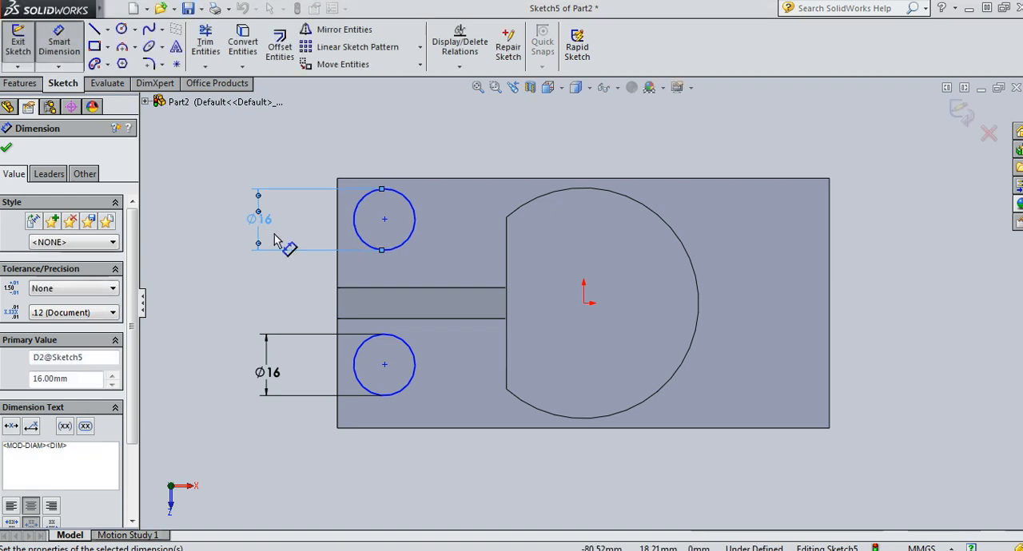
pyautogui.press('Escape')
# Dimension the upper circle's centre at a vertical distance of 16.5 mm from the origin
pyautogui.click(62, 36)
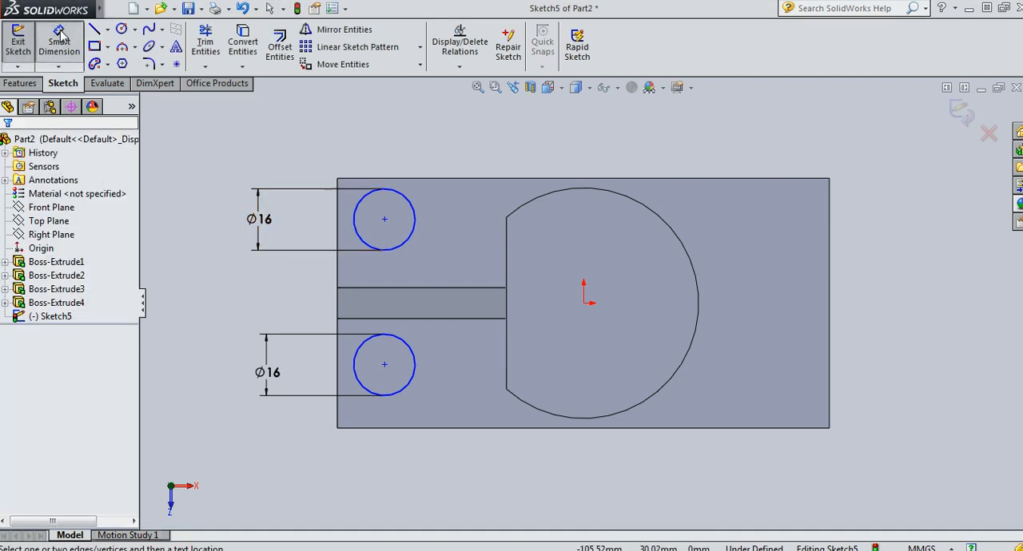
pyautogui.click(62, 35)
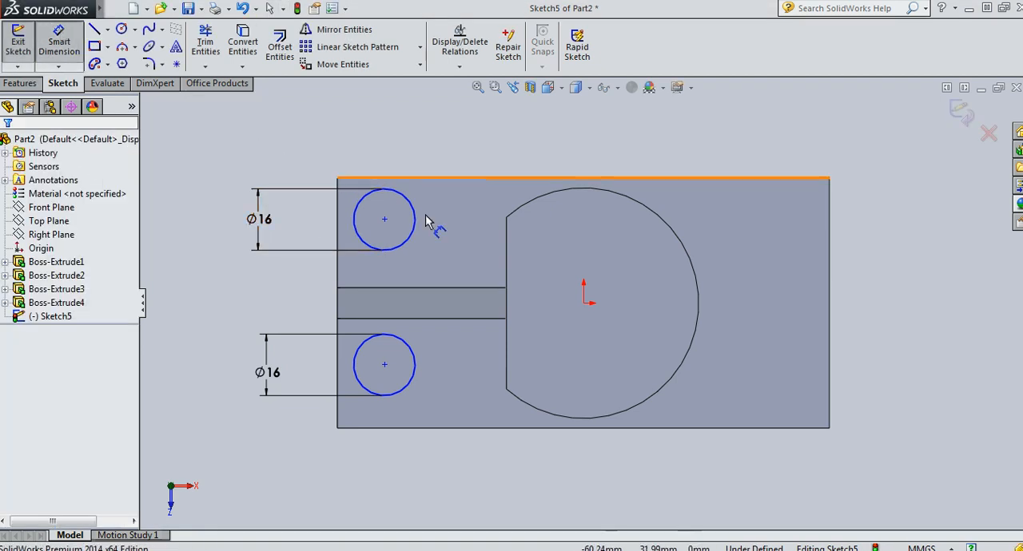
pyautogui.click(384, 219)
pyautogui.click(583, 303)
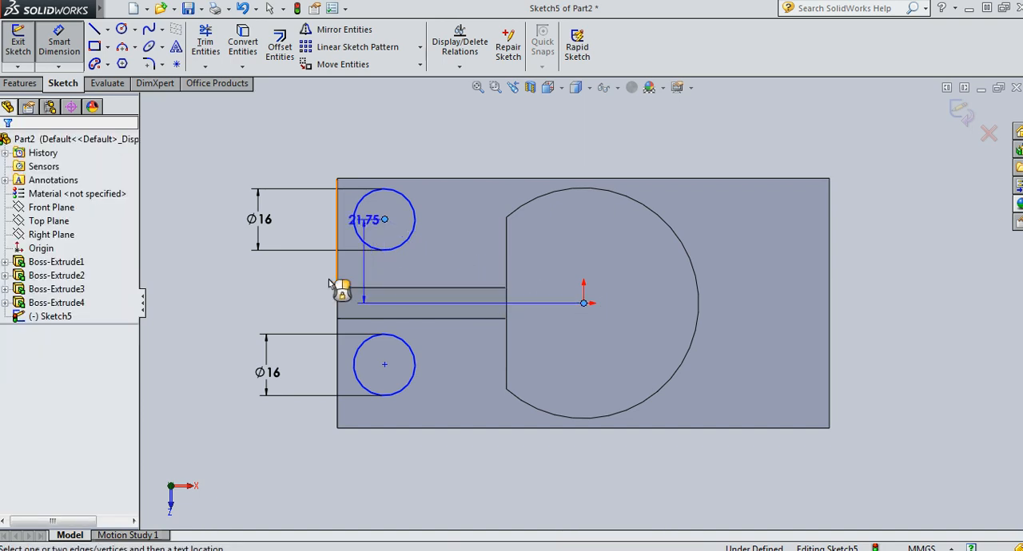
pyautogui.click(206, 270)
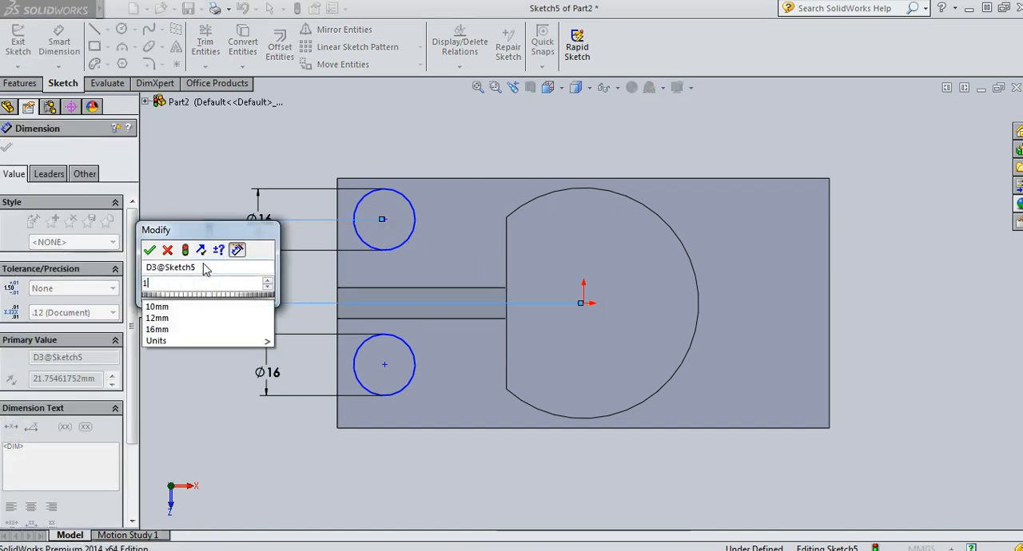
pyautogui.write('16.5')
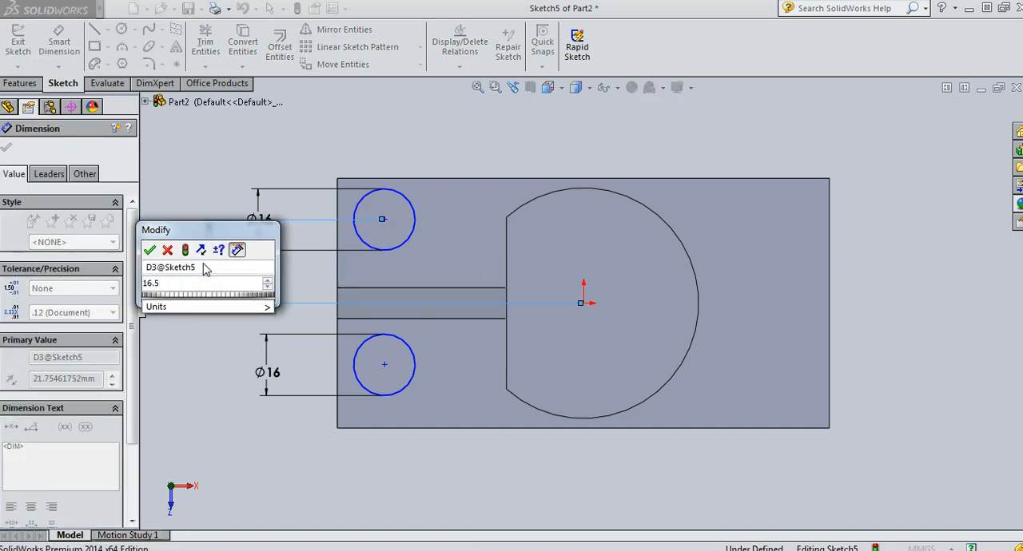
pyautogui.press('Return')
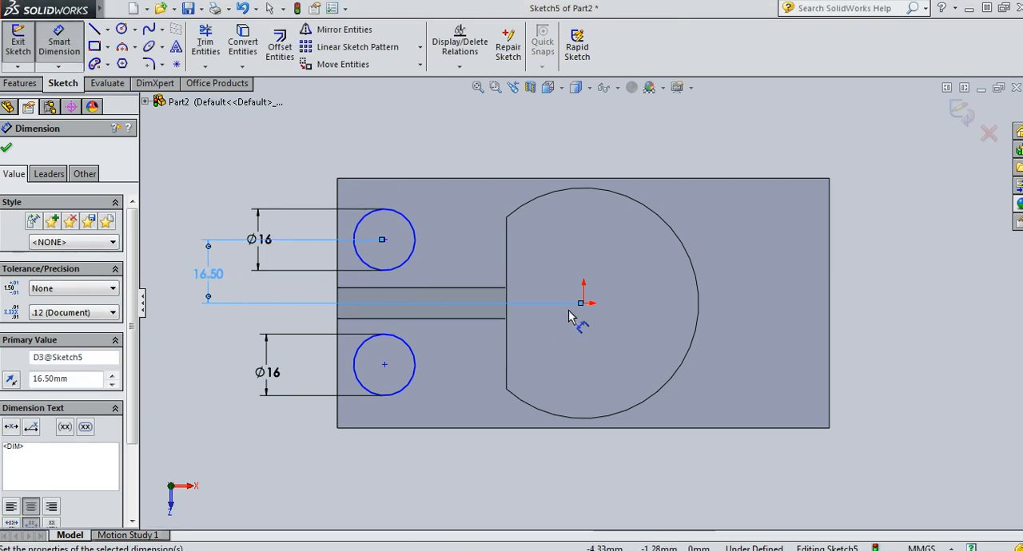
# Dimension the lower circle's centre at a vertical distance of 16.5 mm from the origin
pyautogui.click(384, 365)
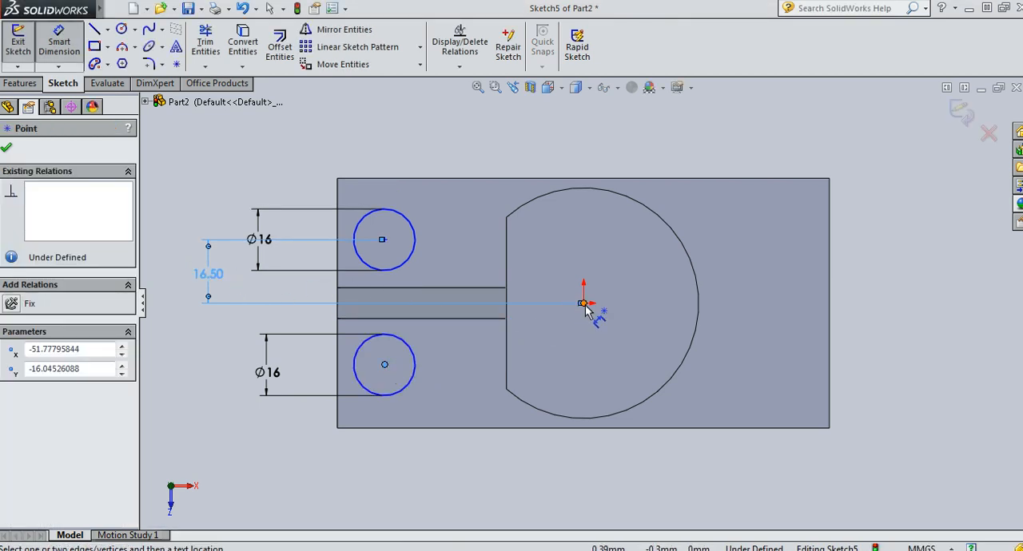
pyautogui.click(583, 303)
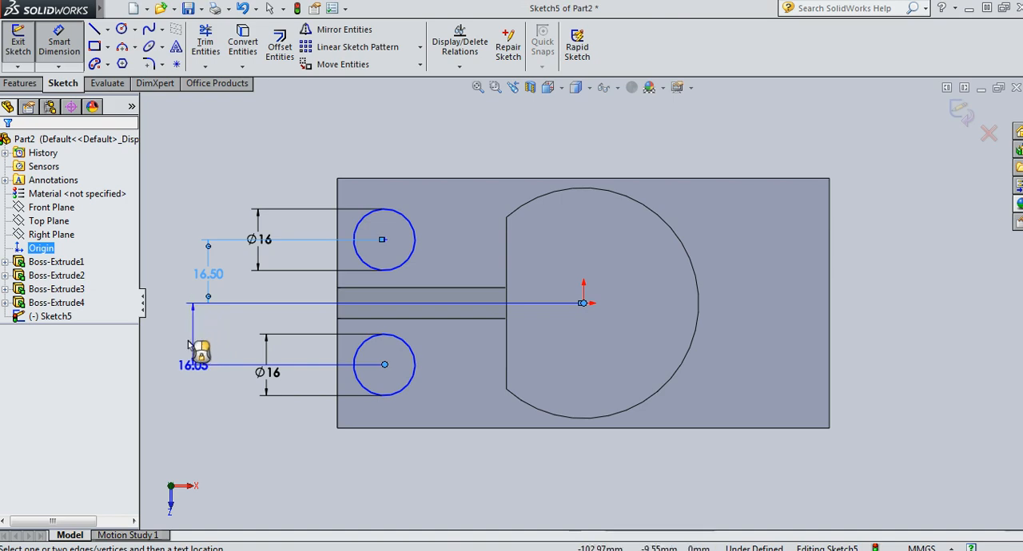
pyautogui.click(192, 345)
pyautogui.write('1')
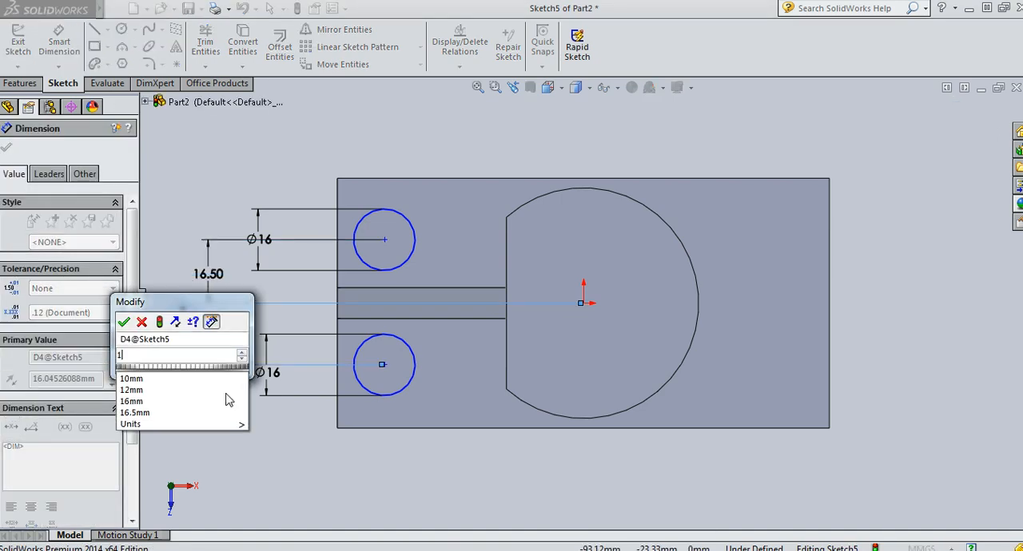
pyautogui.write('6.5')
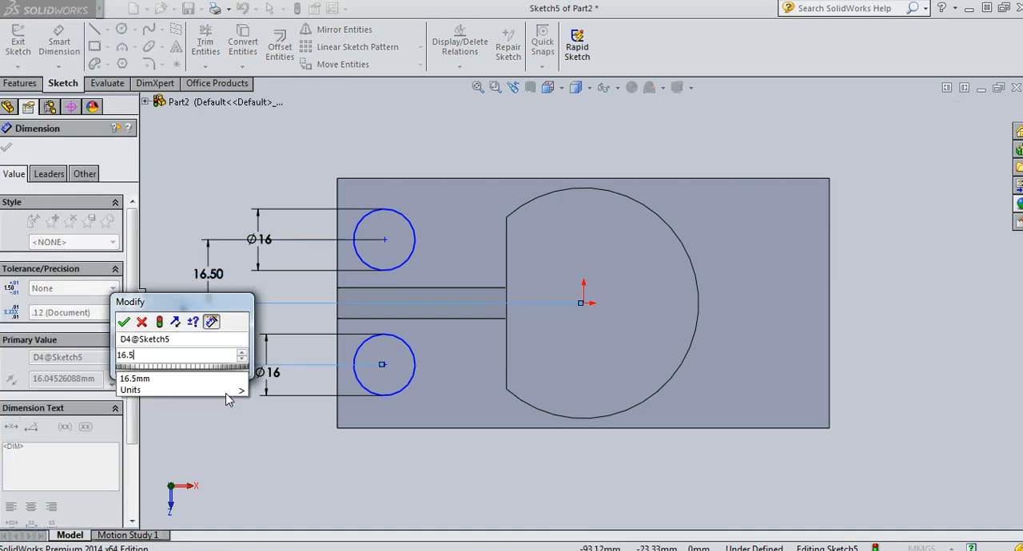
pyautogui.press('Return')
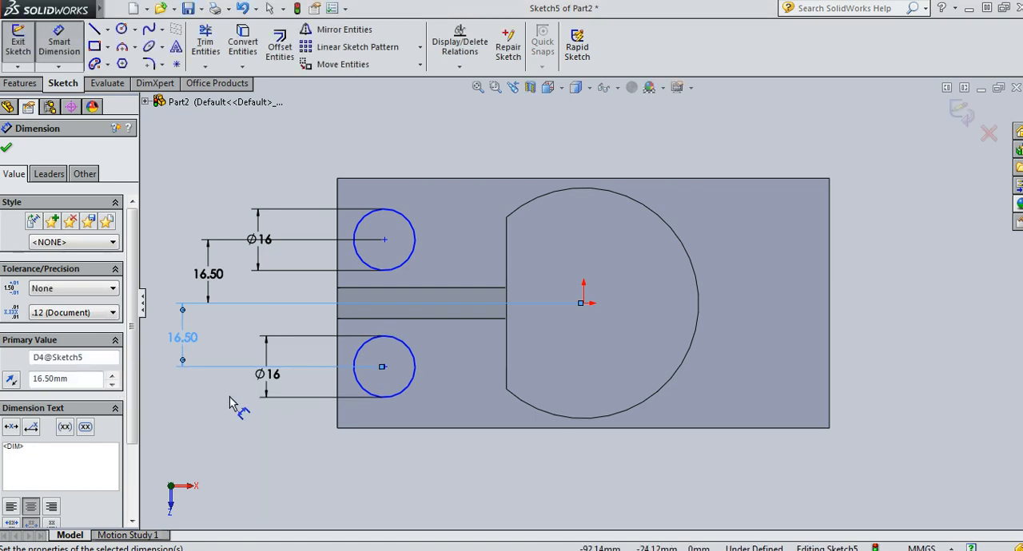
pyautogui.click(229, 415)
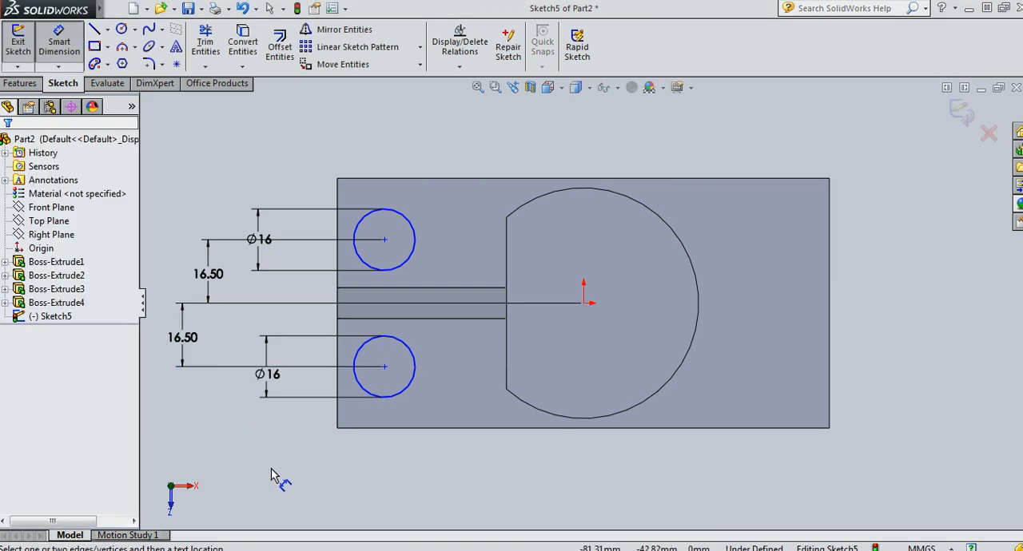
# Dimension the lower circle's centre at a horizontal distance of 48 mm from the origin
pyautogui.click(384, 367)
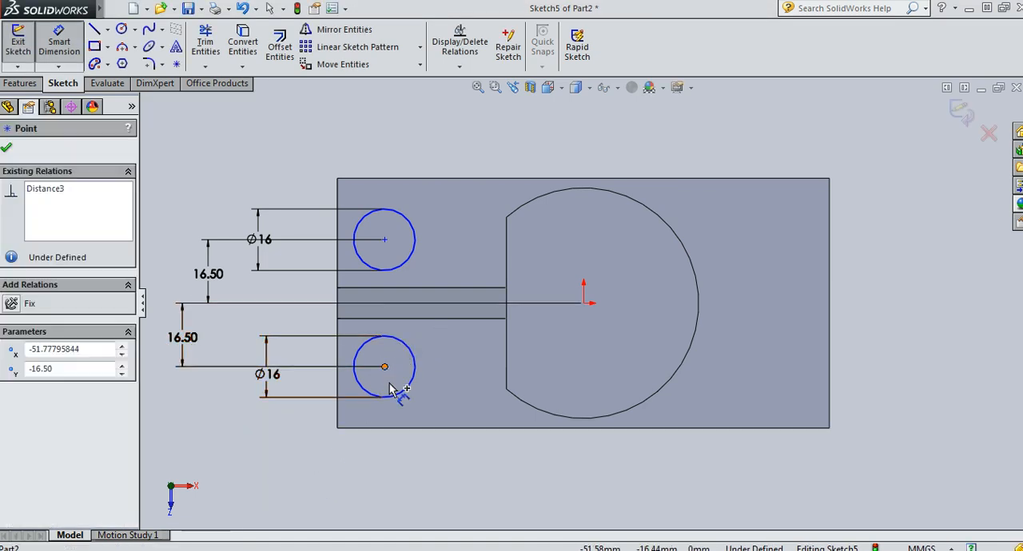
pyautogui.click(584, 304)
pyautogui.click(484, 482)
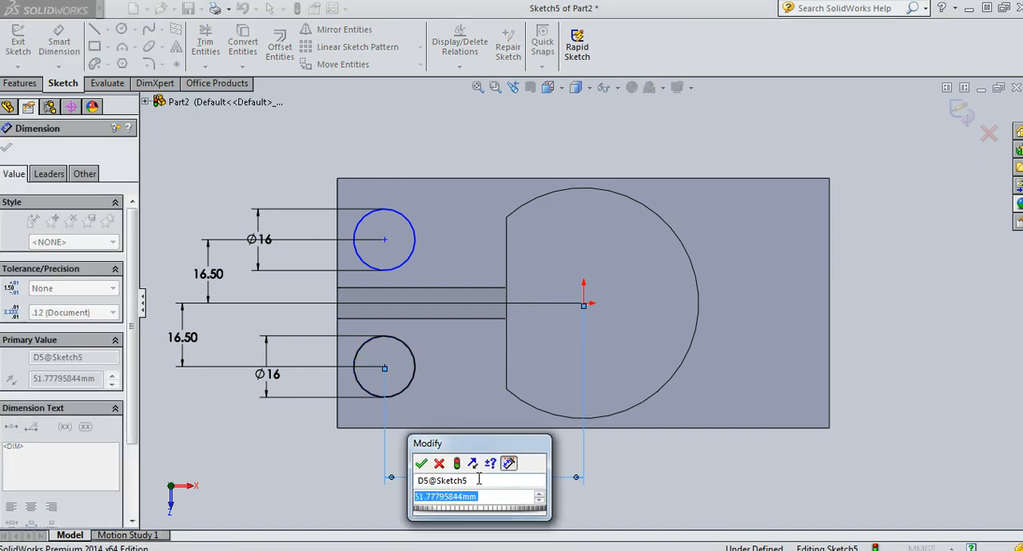
pyautogui.write('48')
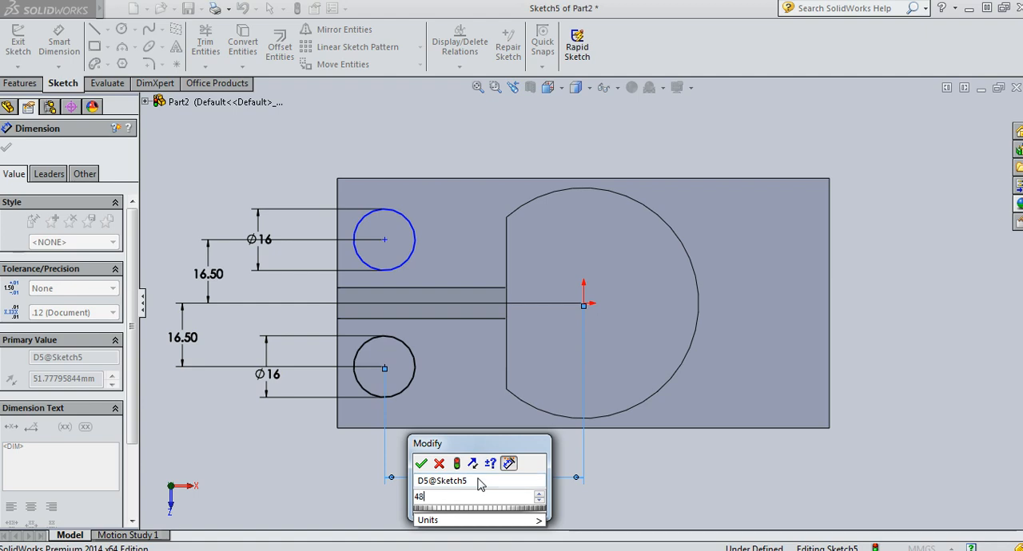
pyautogui.press('Return')
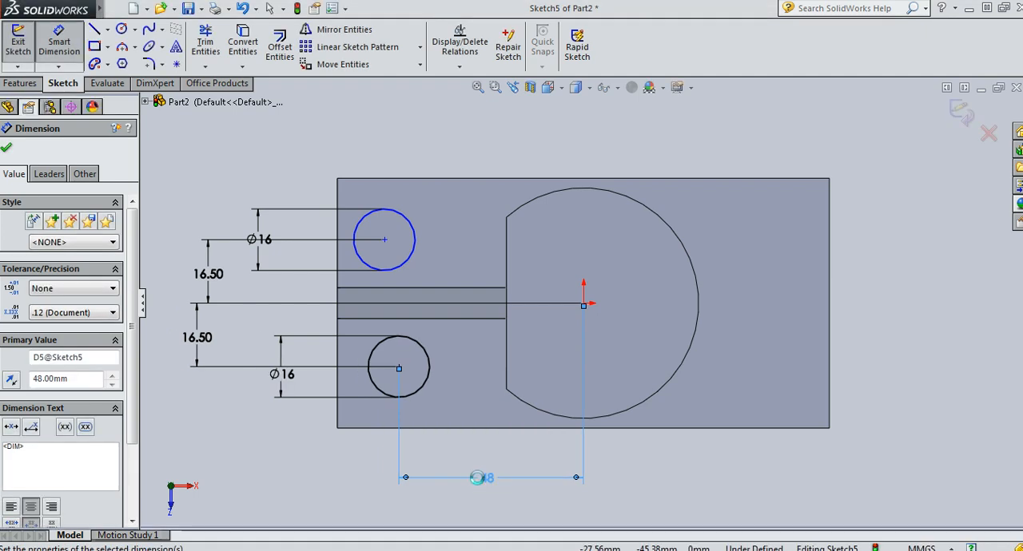
# Dimension the upper circle's centre at a horizontal distance of 48 mm from the origin
pyautogui.click(384, 240)
pyautogui.click(584, 303)
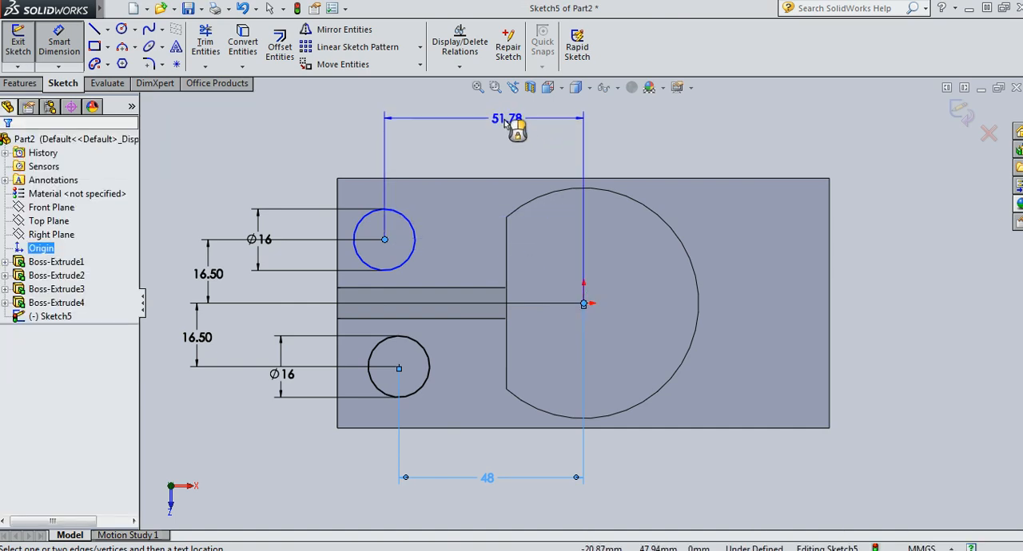
pyautogui.click(494, 130)
pyautogui.write('4')
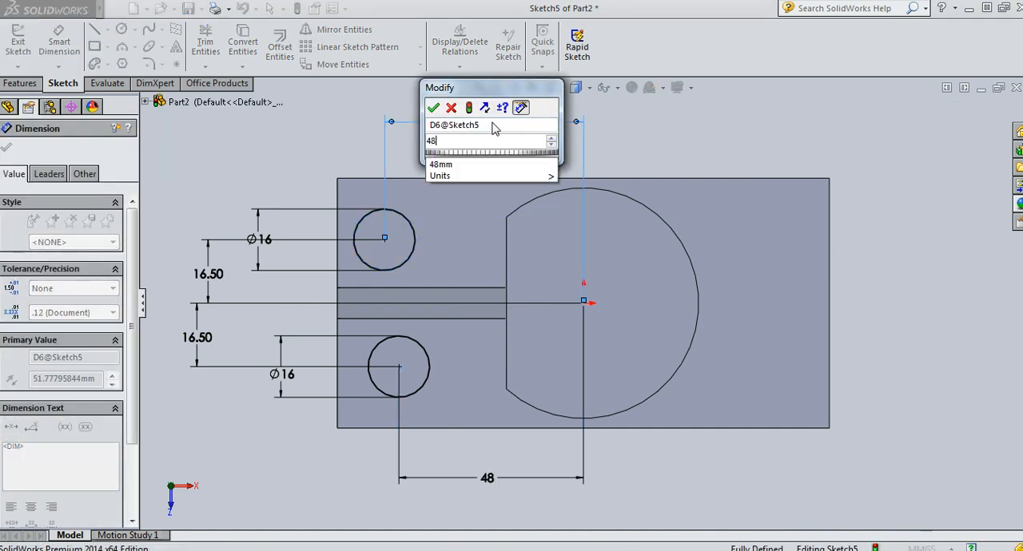
pyautogui.write('8')
pyautogui.press('Return')
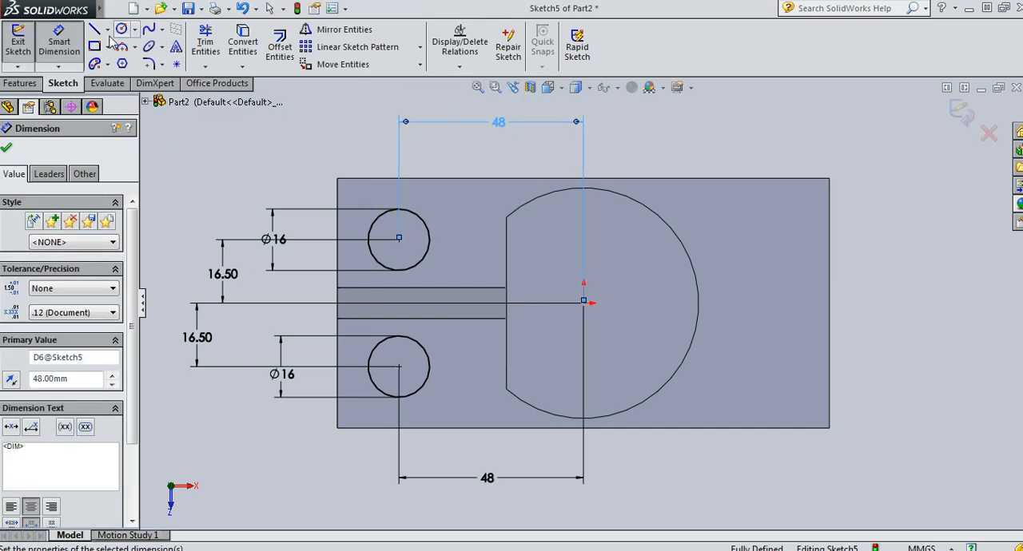
# Draw a vertical construction centerline about 22 mm long downward from the origin
pyautogui.click(108, 30)
pyautogui.click(136, 57)
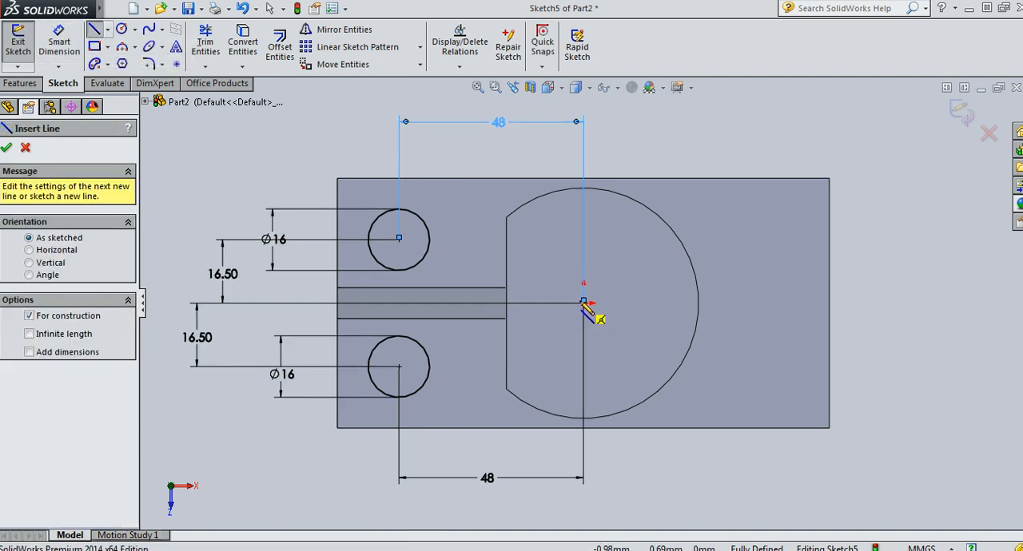
pyautogui.click(583, 303)
pyautogui.click(583, 387)
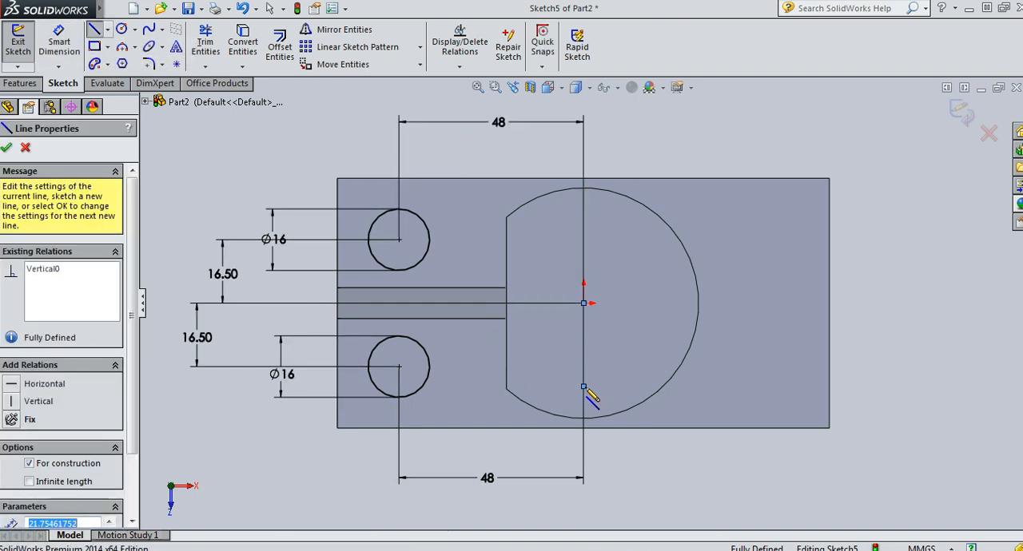
pyautogui.press('Escape')
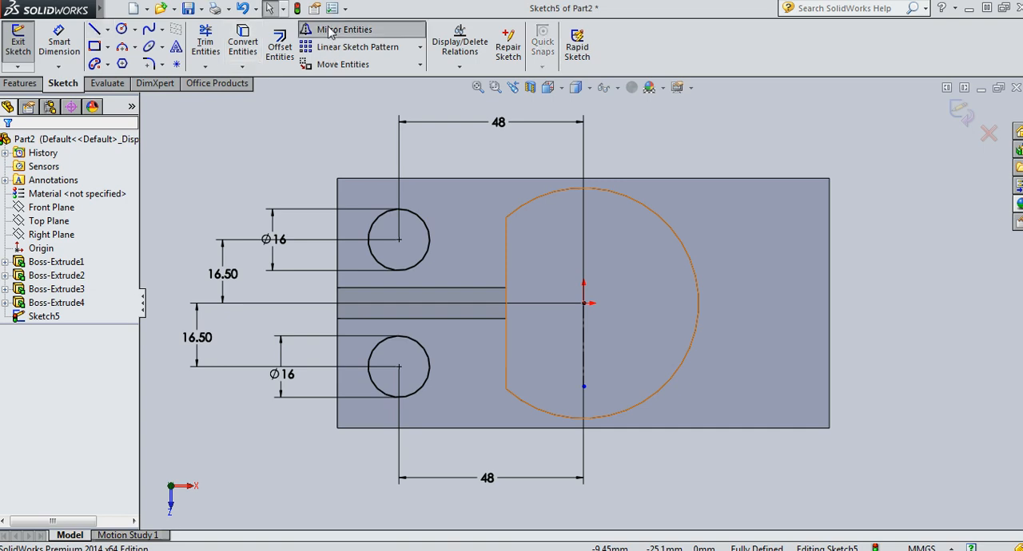
# Mirror both 16 mm circles about the vertical centerline to the plate's opposite end
pyautogui.click(339, 30)
pyautogui.click(428, 255)
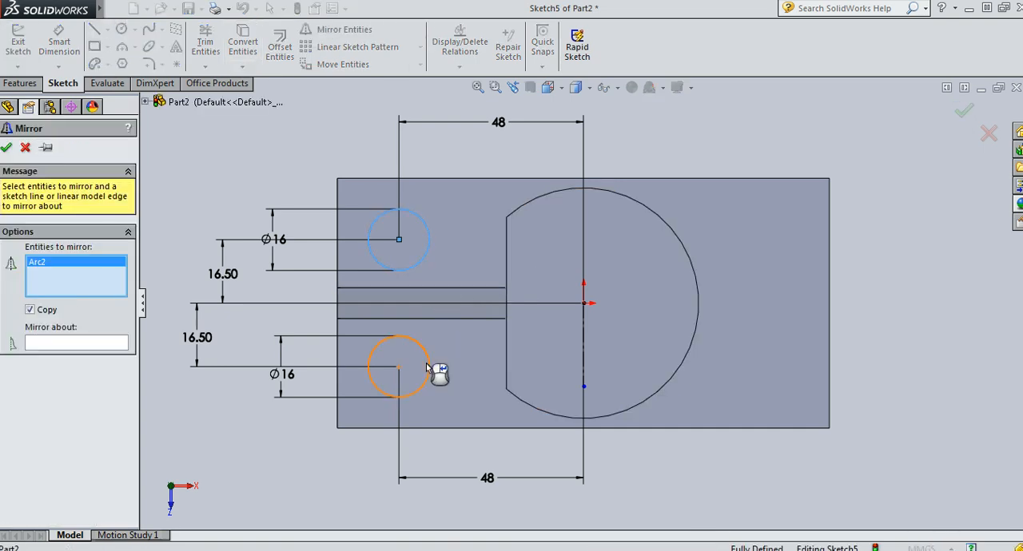
pyautogui.click(115, 344)
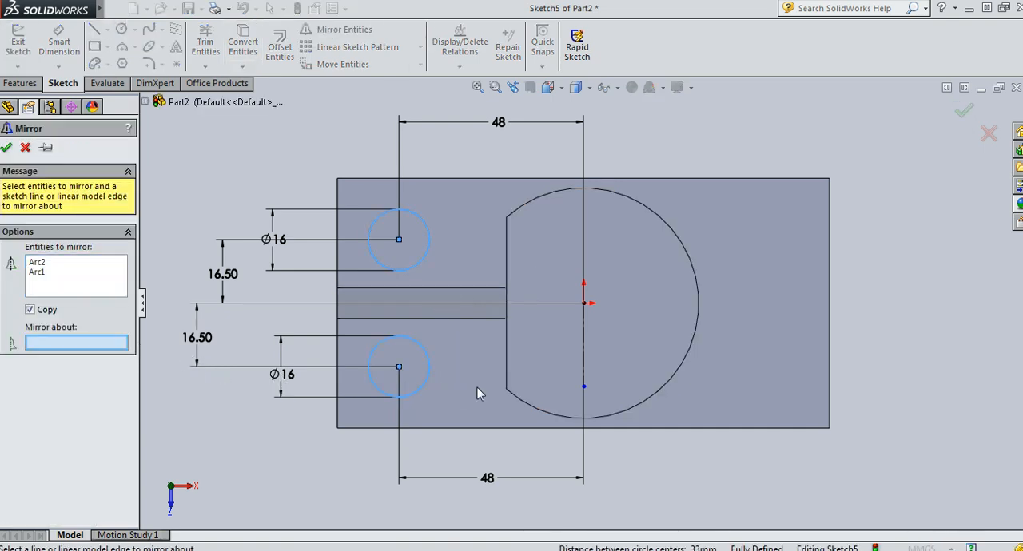
pyautogui.click(588, 352)
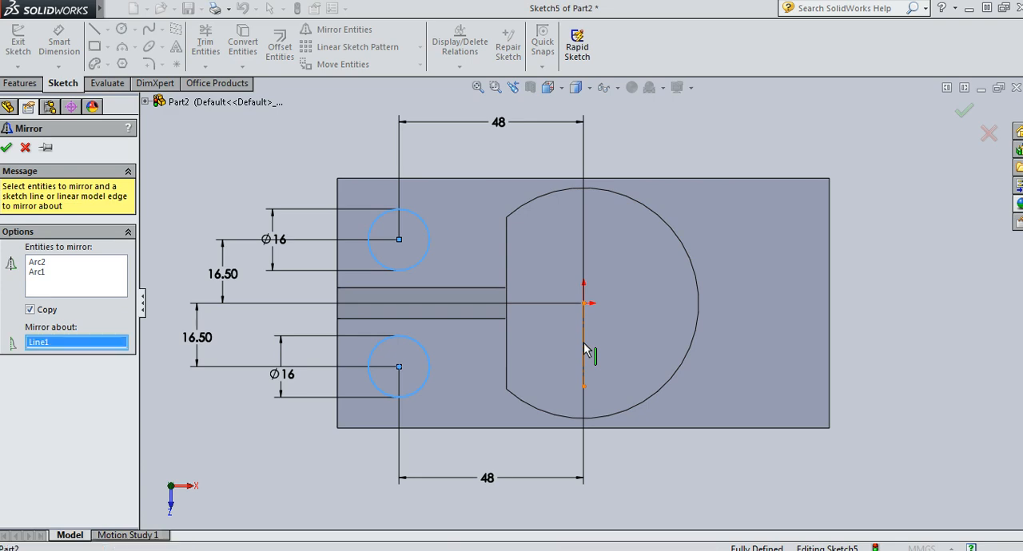
pyautogui.click(6, 148)
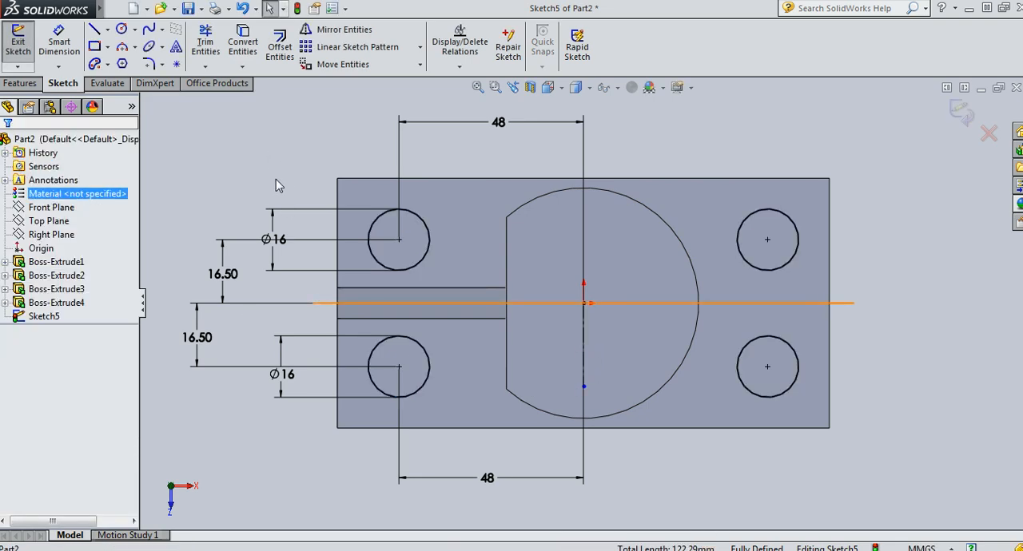
# Exit the sketch and cut the four circles through the base plate with a Through All Extruded Cut
pyautogui.hotkey('ctrl', '7')
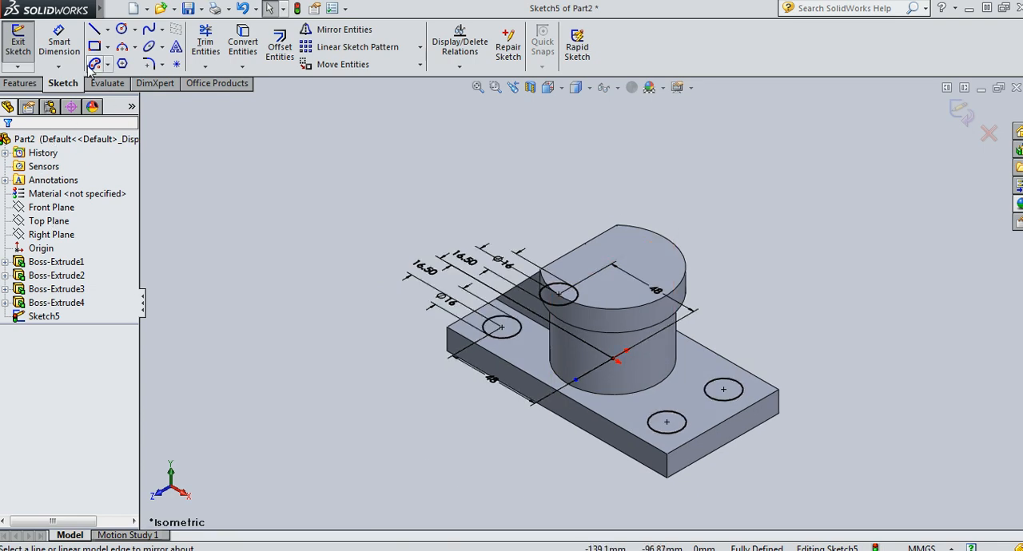
pyautogui.click(20, 83)
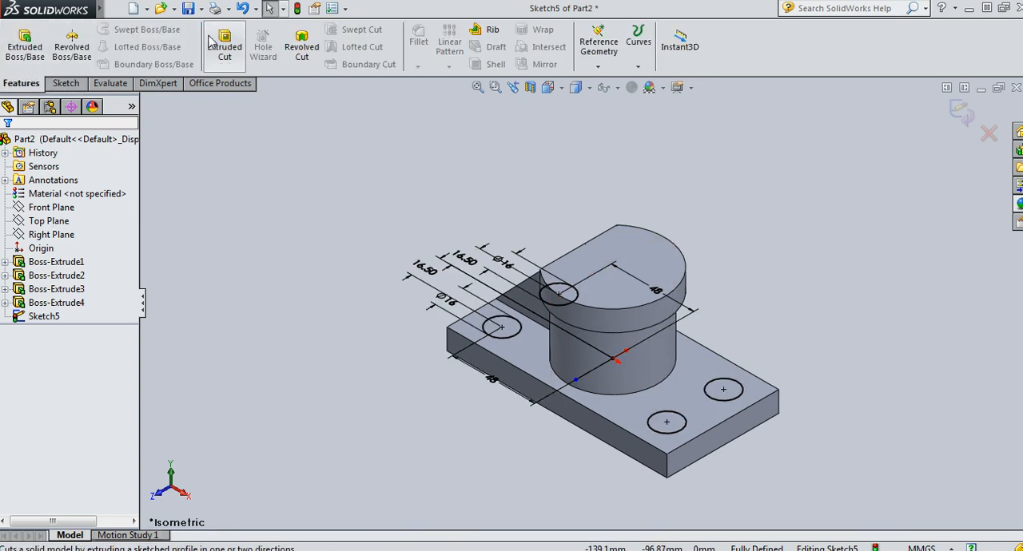
pyautogui.click(961, 112)
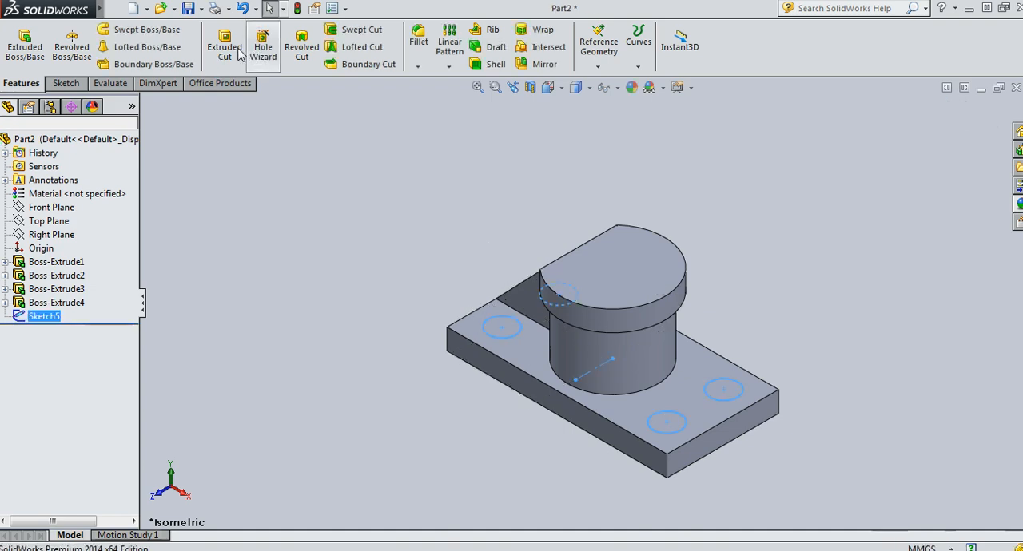
pyautogui.click(237, 53)
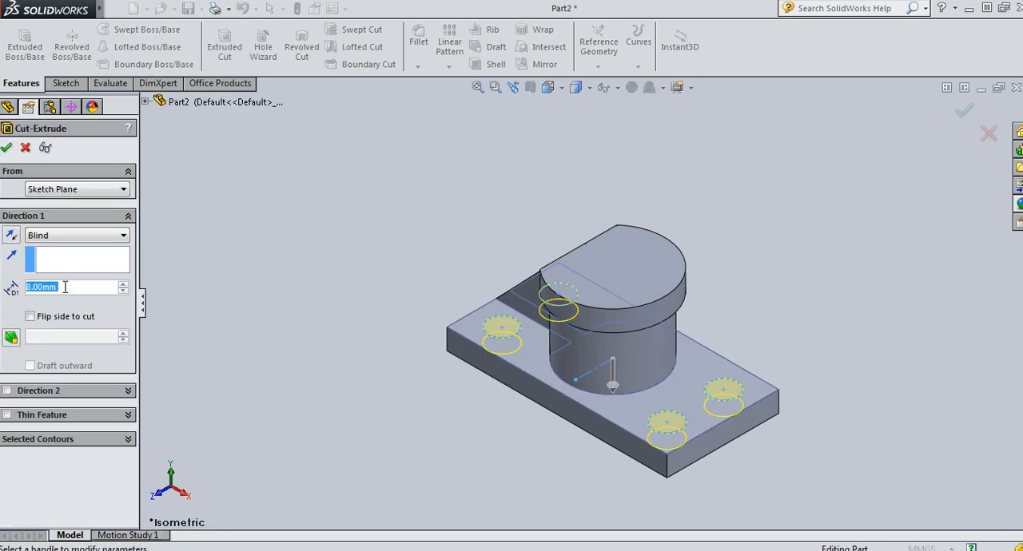
pyautogui.click(68, 236)
pyautogui.click(62, 258)
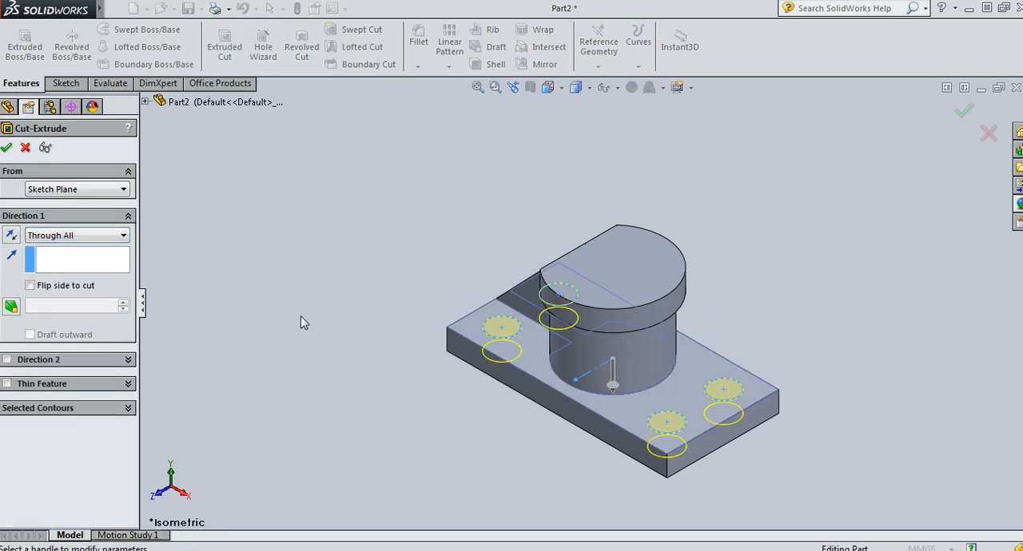
pyautogui.click(7, 148)
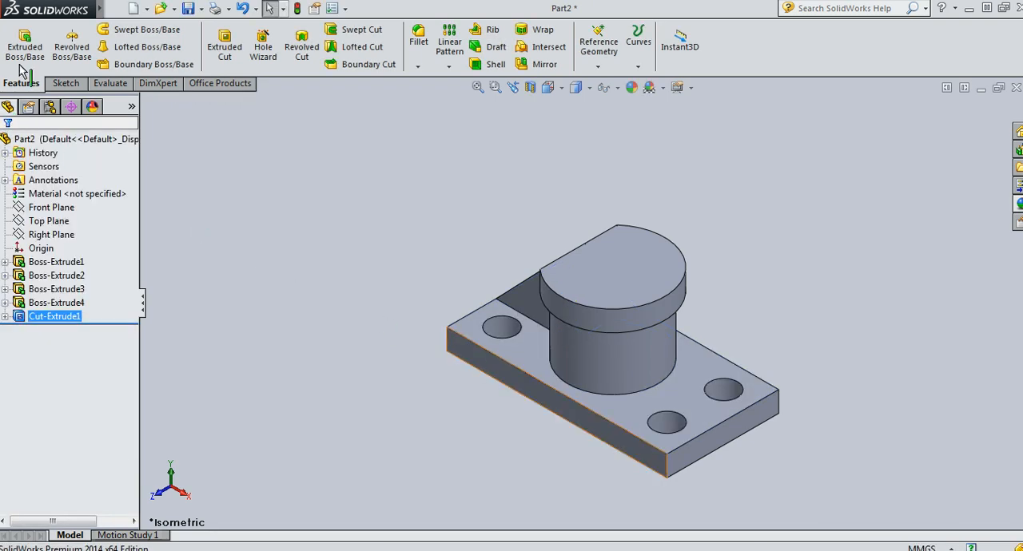
# Set up a Hole Wizard ISO counterbore for an M16 Hex Bolt Grade C with Normal fit and a Through All end condition
pyautogui.click(262, 48)
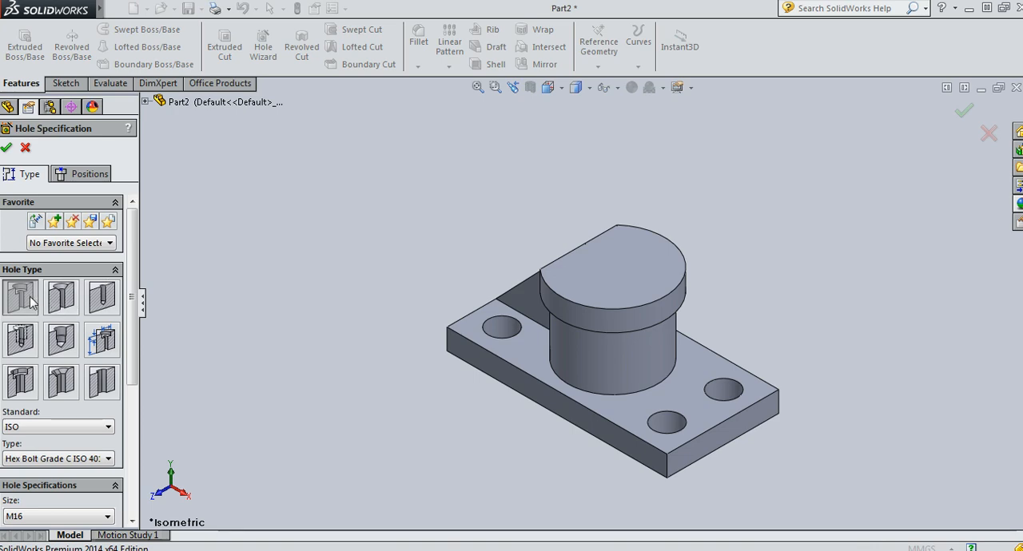
pyautogui.moveTo(133, 315); pyautogui.dragTo(136, 383)
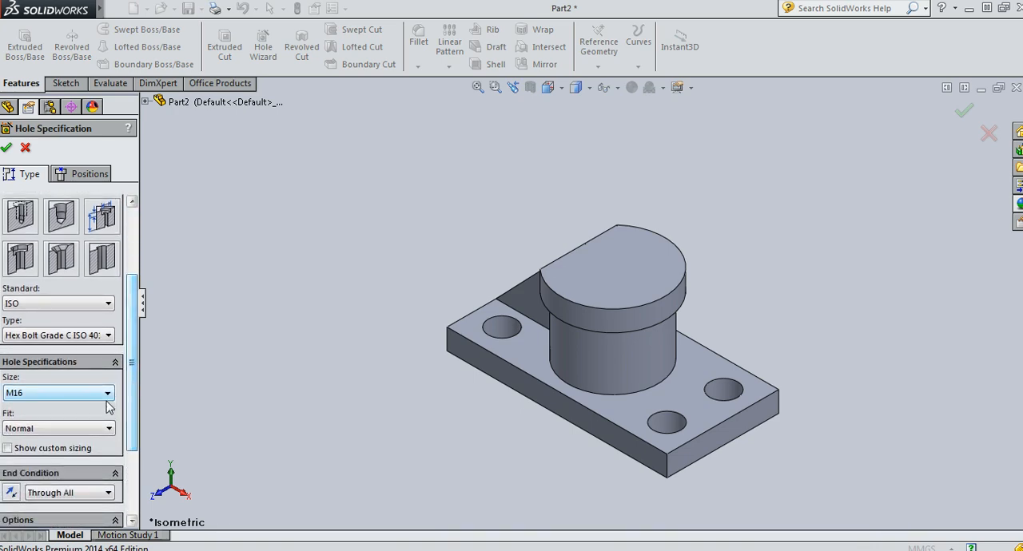
pyautogui.click(46, 304)
pyautogui.click(20, 364)
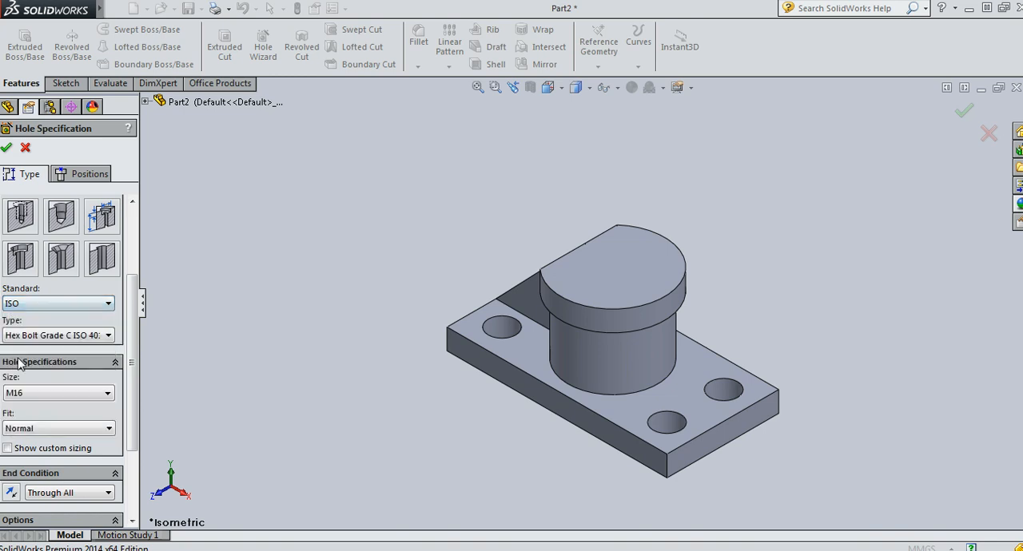
pyautogui.click(77, 394)
pyautogui.click(28, 437)
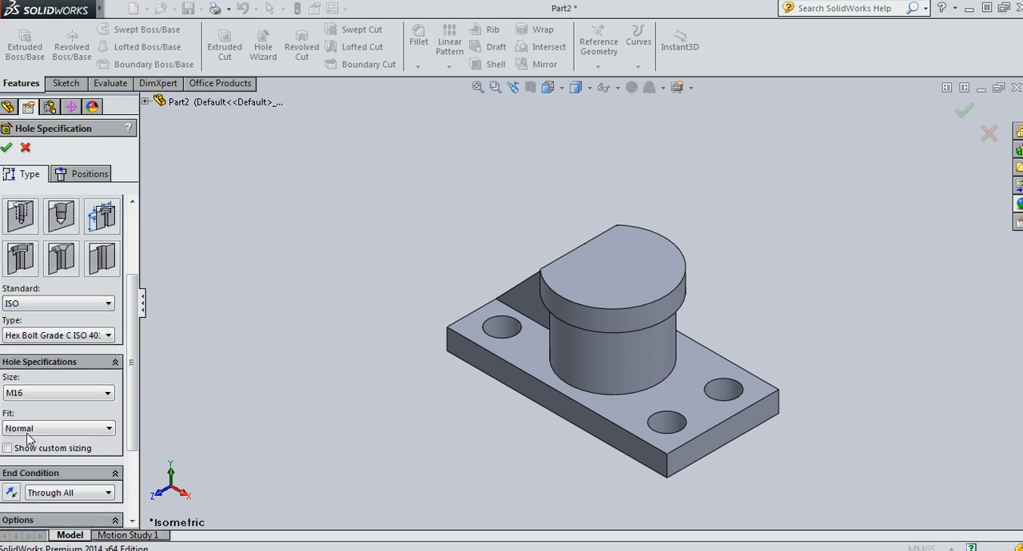
# Place the counterbored hole at the centre of the cap's top face and create it
pyautogui.click(74, 175)
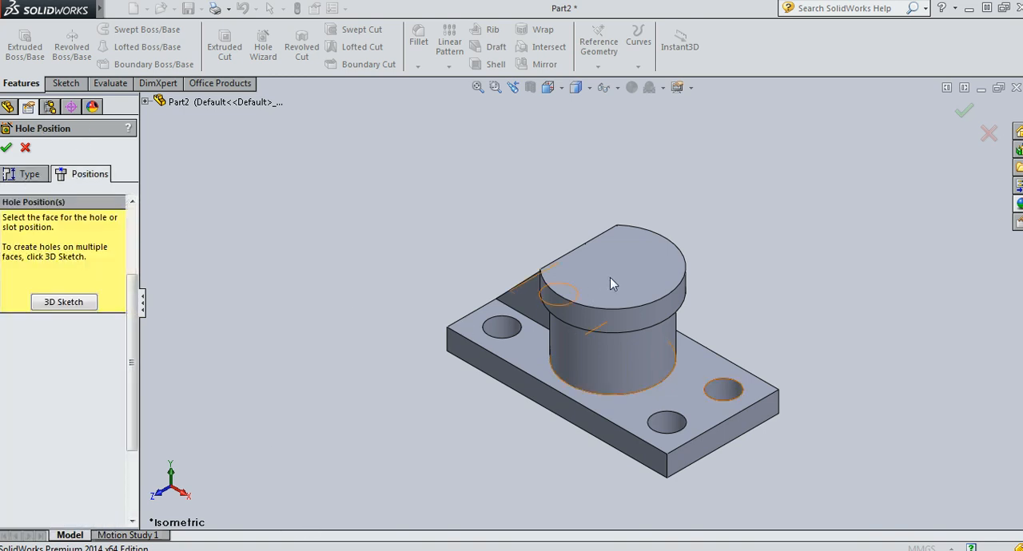
pyautogui.click(628, 290)
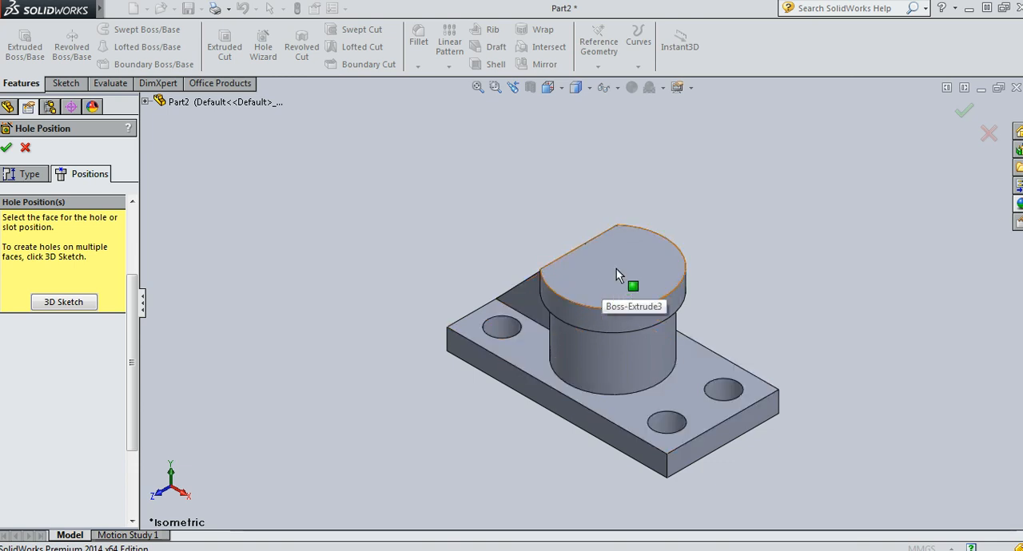
pyautogui.click(608, 267)
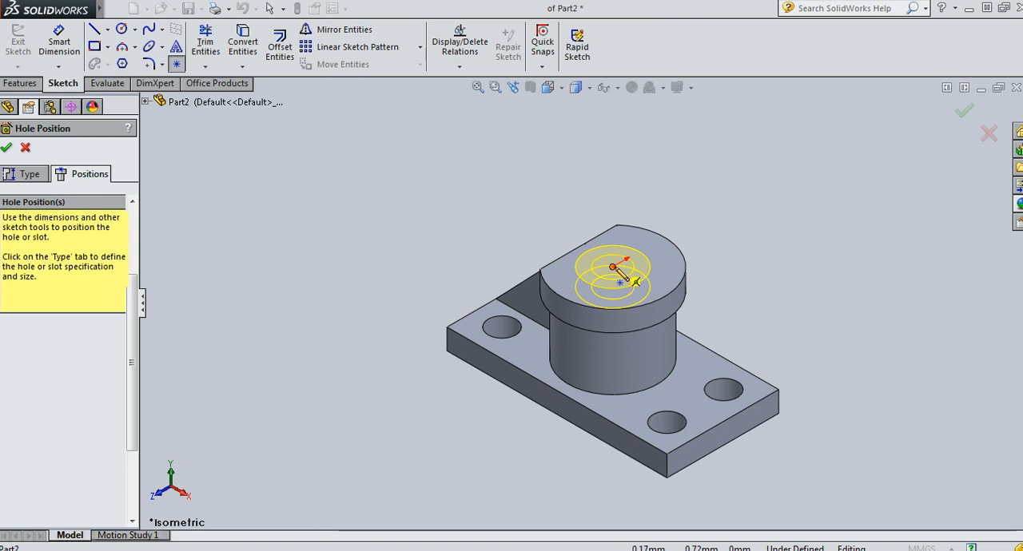
pyautogui.click(614, 268)
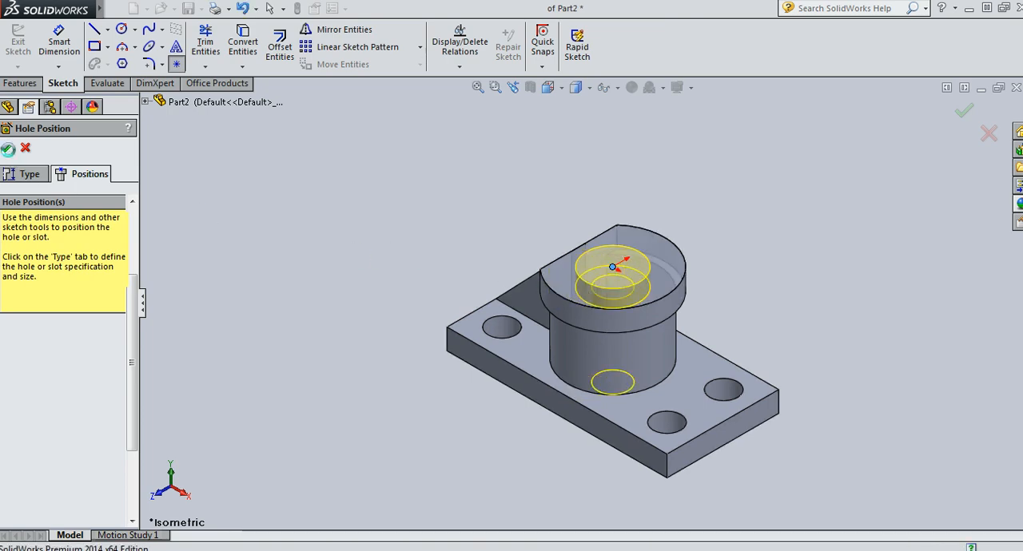
pyautogui.click(8, 149)
# Start a sketch on the base plate's top face, viewed normal to it
pyautogui.moveTo(303, 159); pyautogui.dragTo(319, 184, button='middle')
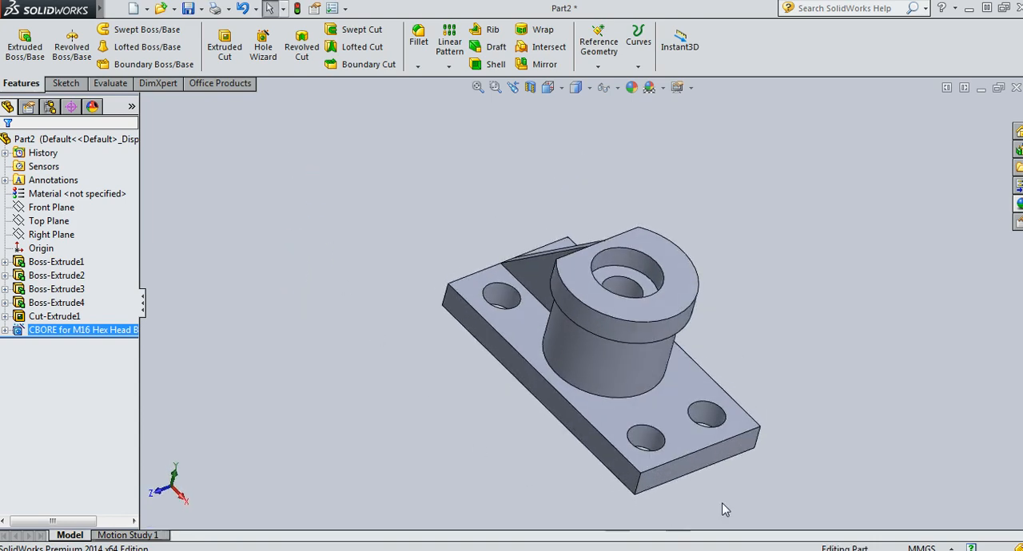
pyautogui.moveTo(725, 509); pyautogui.dragTo(900, 519, button='middle')
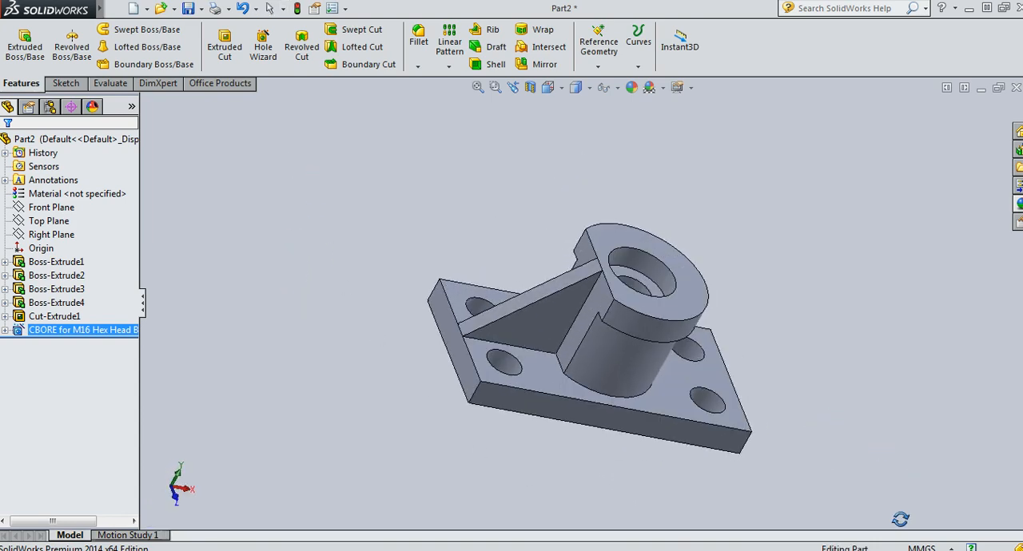
pyautogui.click(564, 395)
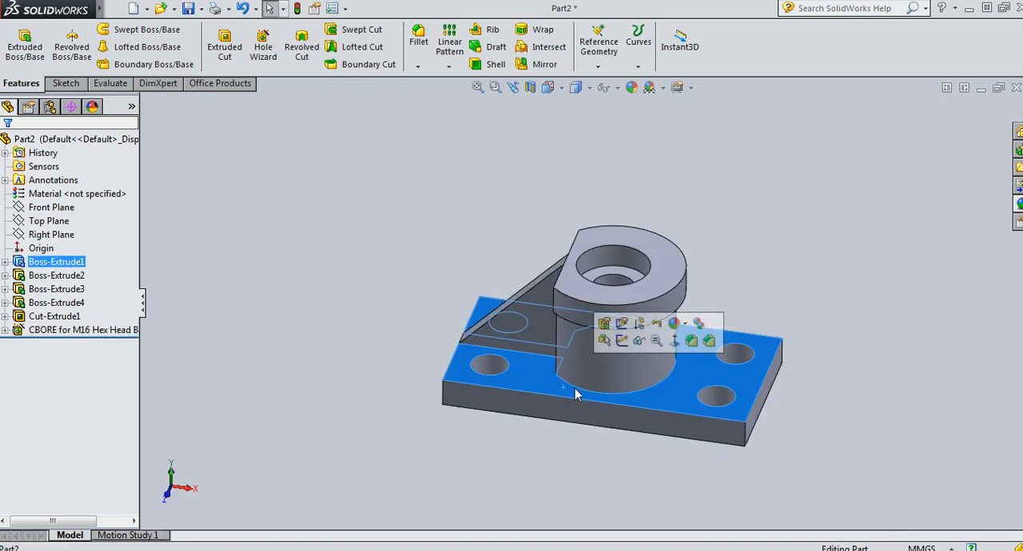
pyautogui.click(672, 342)
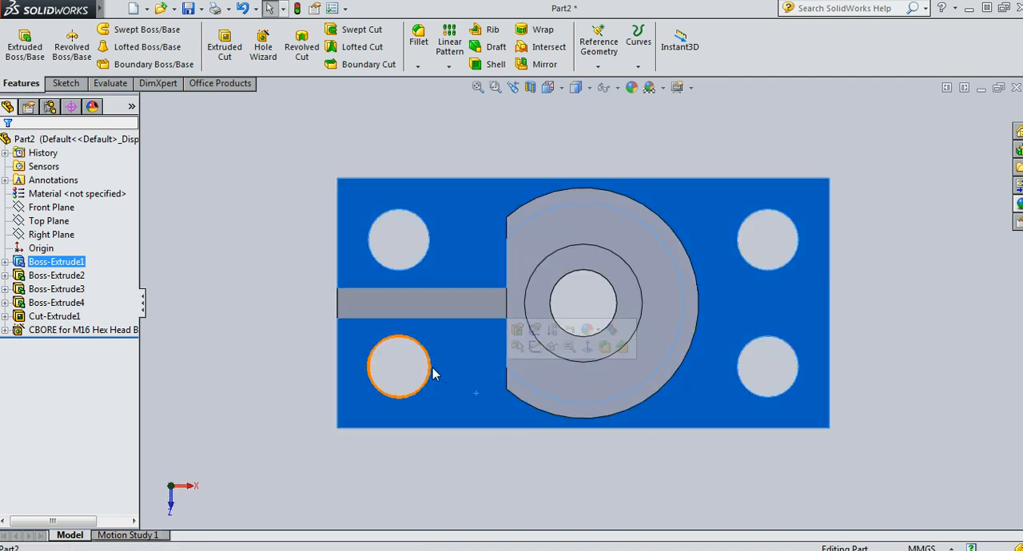
pyautogui.click(487, 385)
pyautogui.click(520, 411)
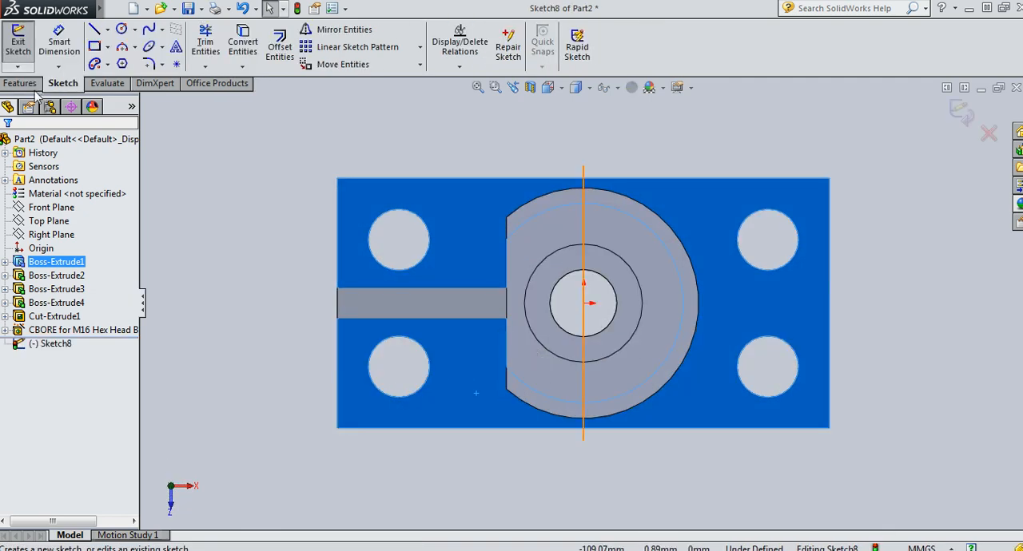
# Draw a 3-point arc of 16 mm radius across the plate's front corner at the rib end, from the long edge to the short edge
pyautogui.click(121, 47)
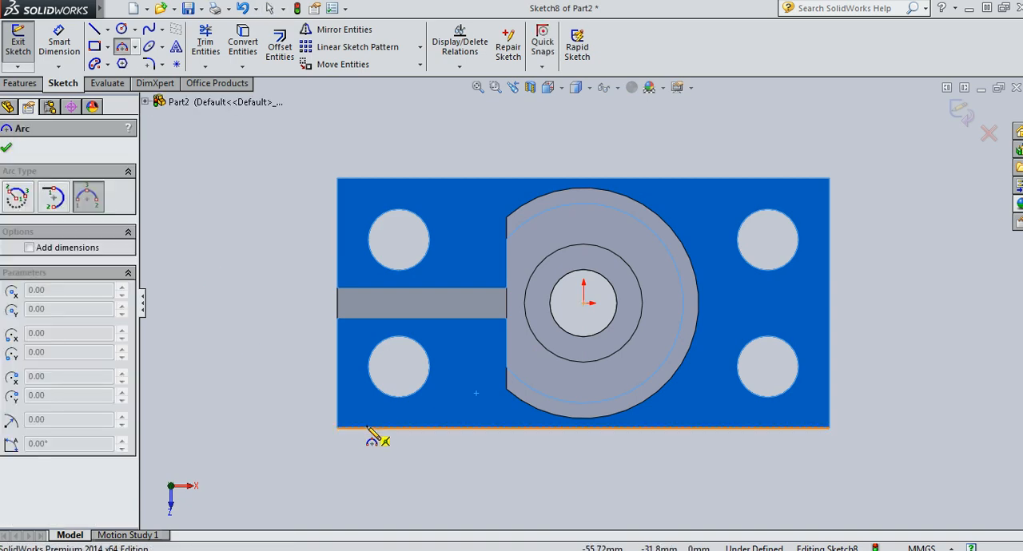
pyautogui.click(392, 429)
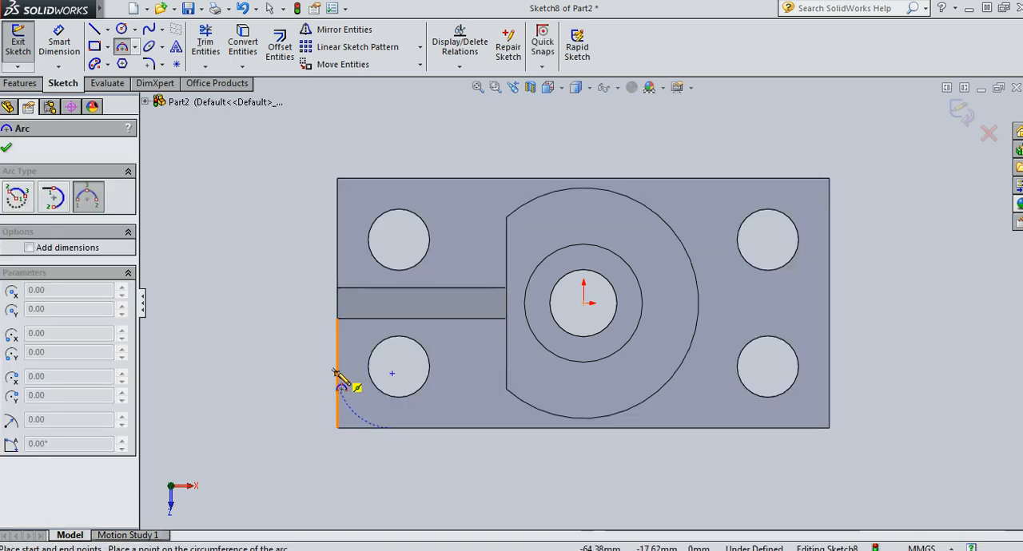
pyautogui.click(337, 373)
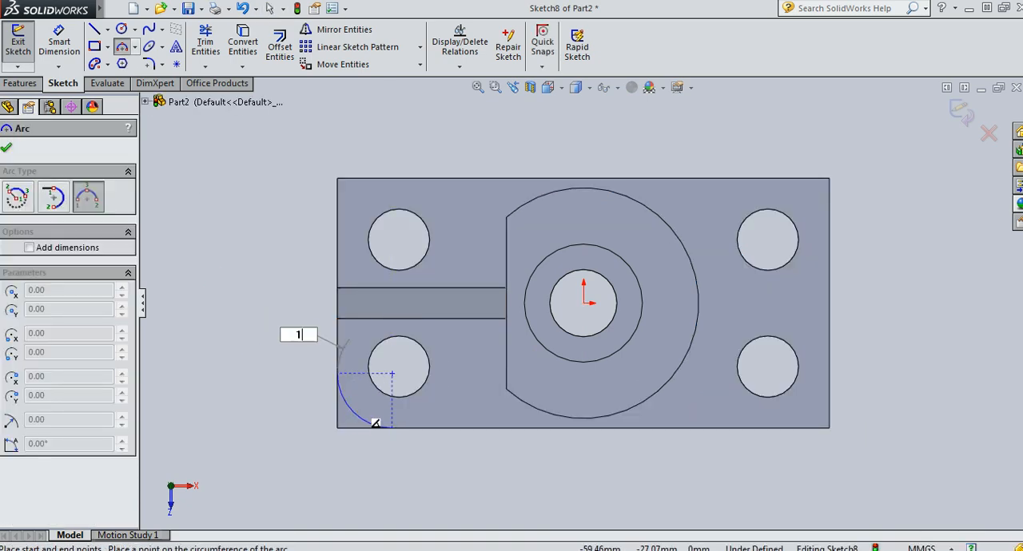
pyautogui.click(357, 389)
pyautogui.press('Escape')
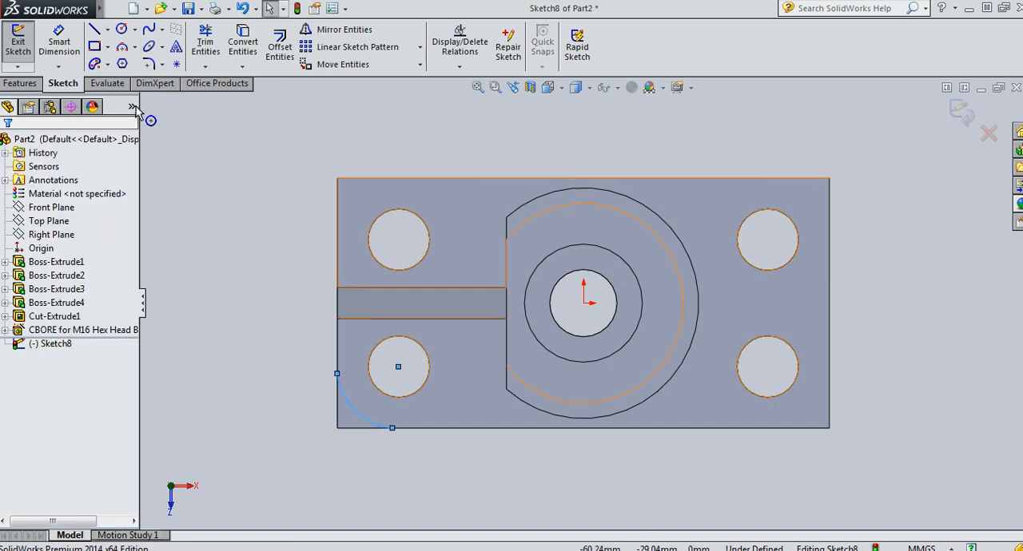
pyautogui.click(57, 38)
pyautogui.click(347, 412)
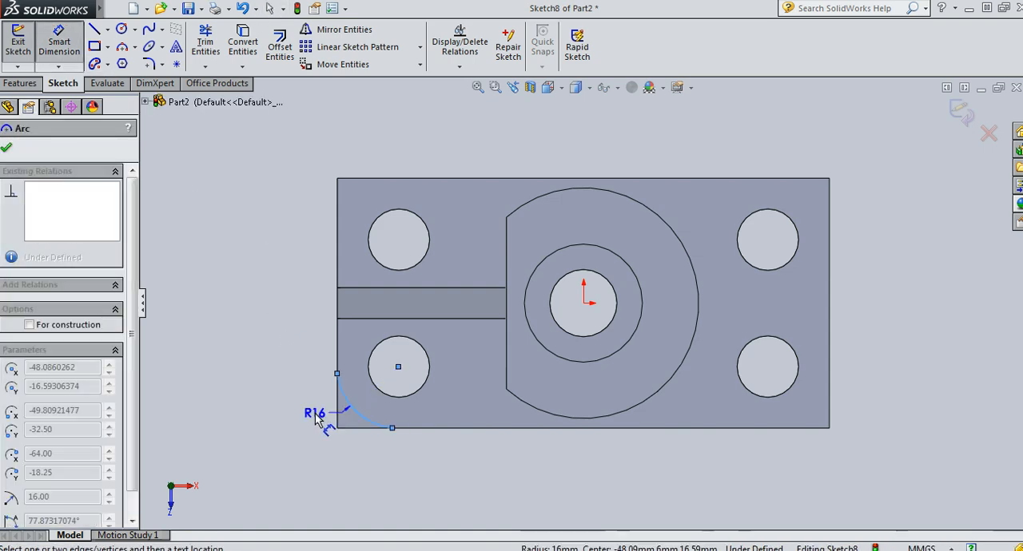
pyautogui.press('Escape')
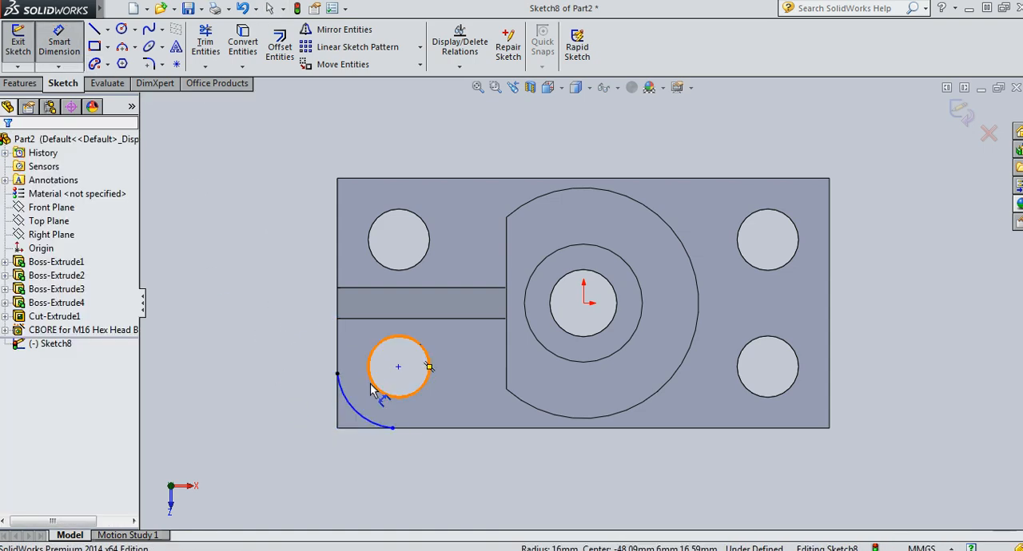
pyautogui.click(364, 422)
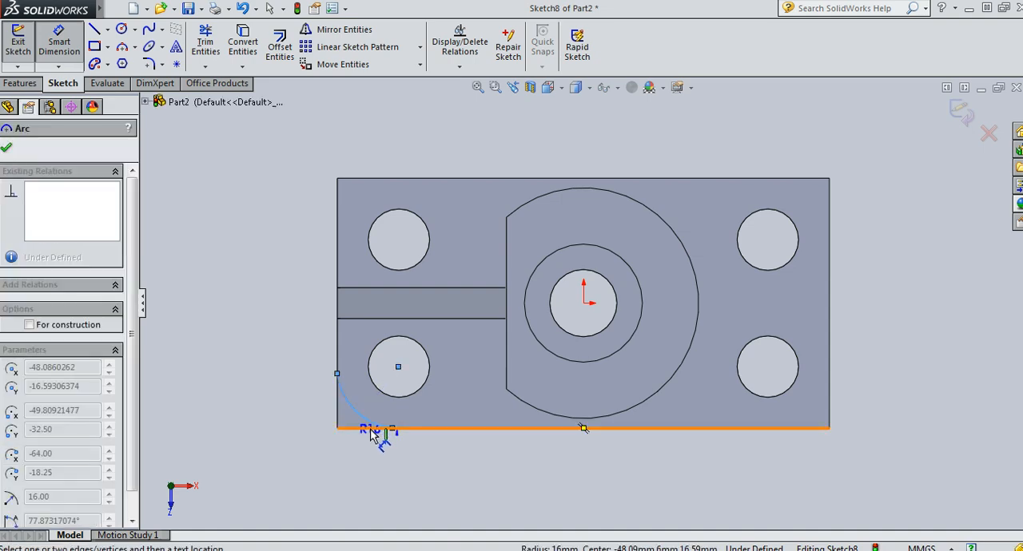
pyautogui.click(371, 429)
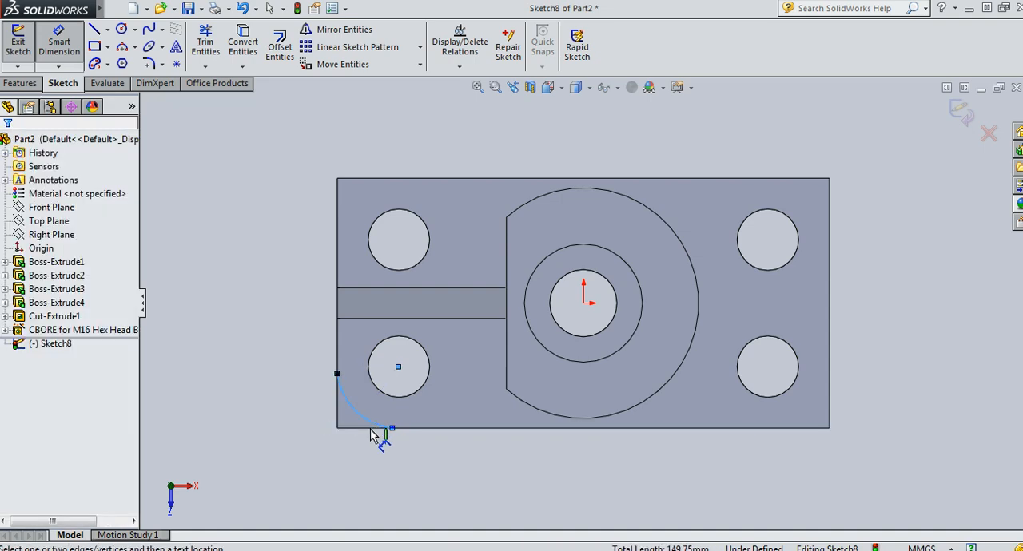
pyautogui.press('Escape')
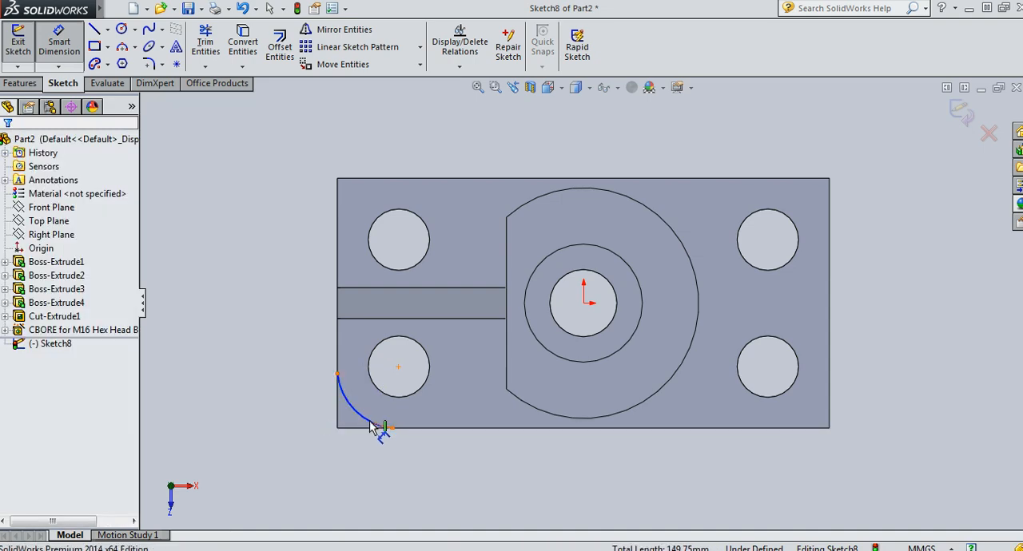
pyautogui.press('Escape')
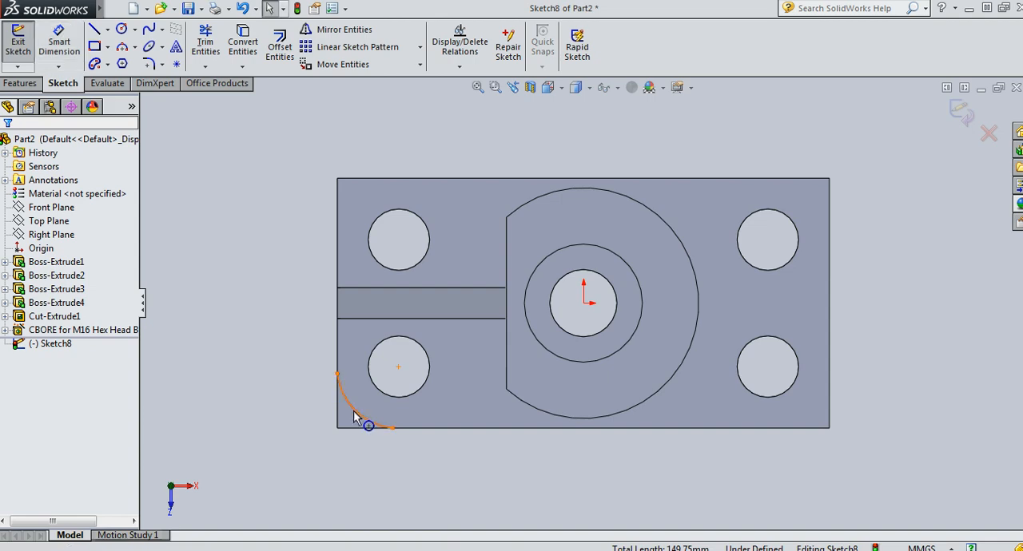
# Make the corner arc tangent to both the plate's long front edge and its short rib-end edge
pyautogui.click(357, 414)
pyautogui.keyDown('ctrl'); pyautogui.click(362, 428); pyautogui.keyUp('ctrl')
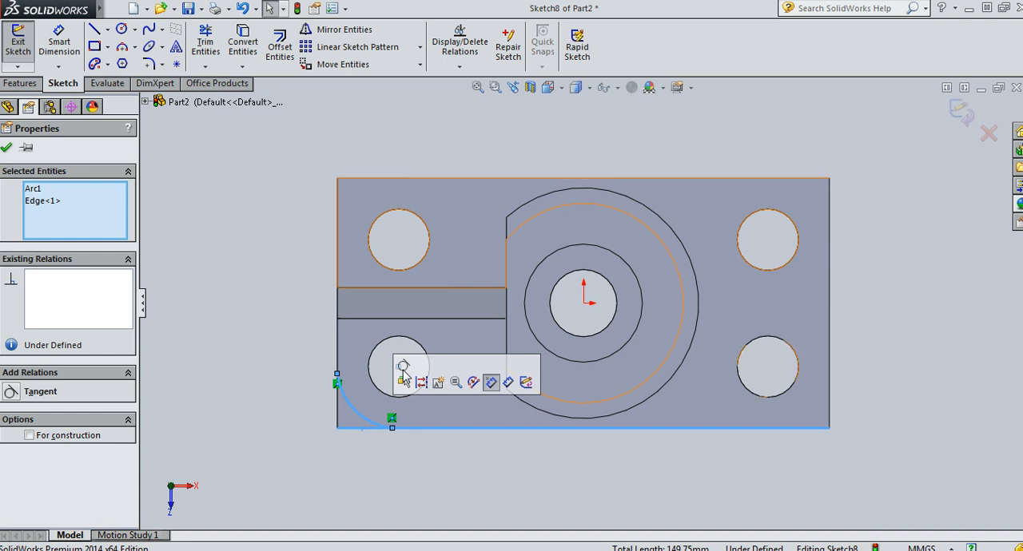
pyautogui.click(404, 365)
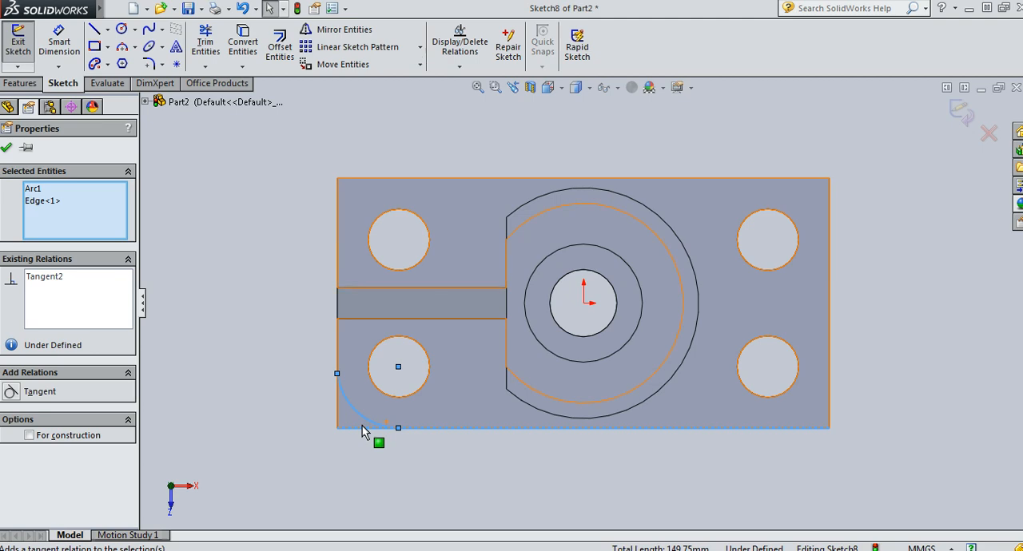
pyautogui.click(285, 412)
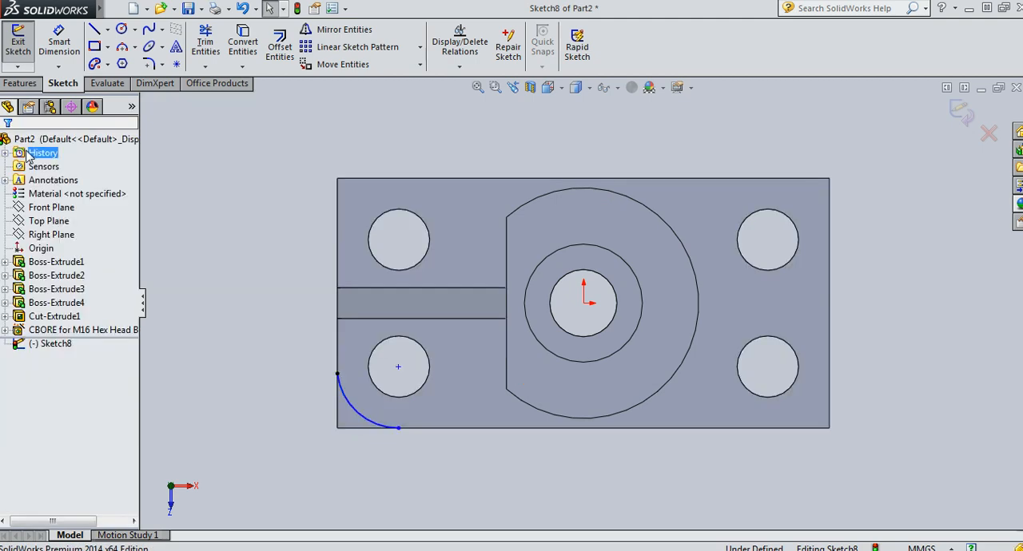
pyautogui.click(358, 419)
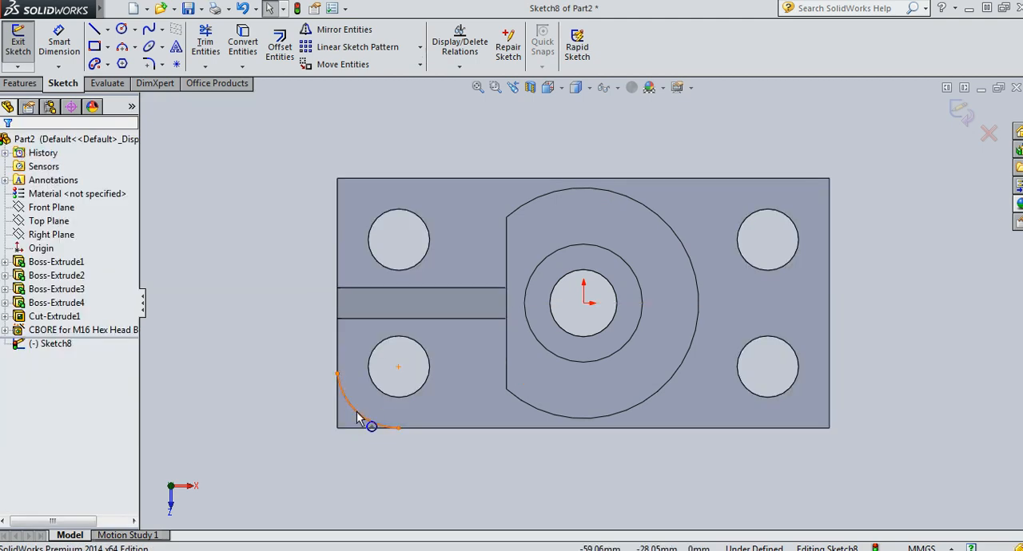
pyautogui.keyDown('ctrl'); pyautogui.click(337, 414); pyautogui.keyUp('ctrl')
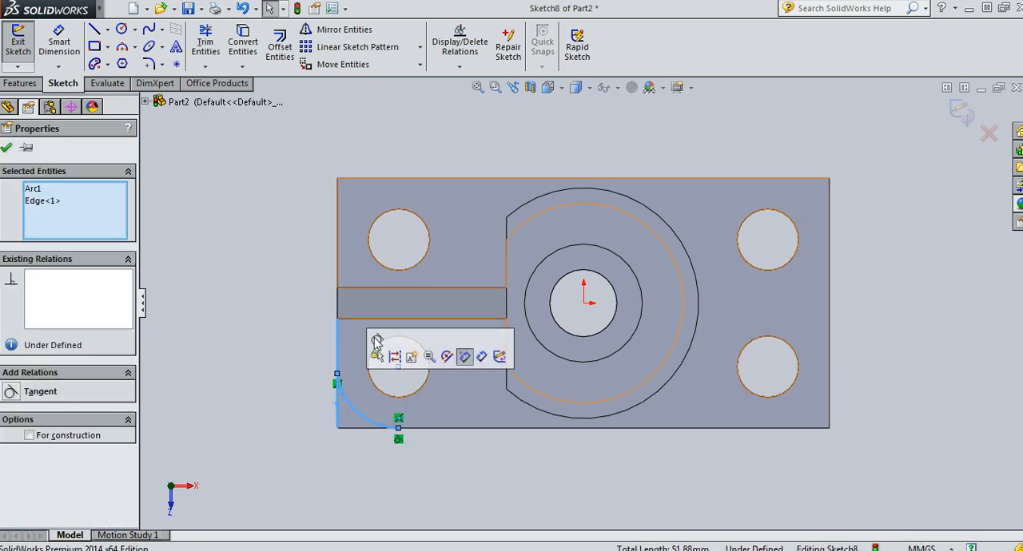
pyautogui.click(375, 338)
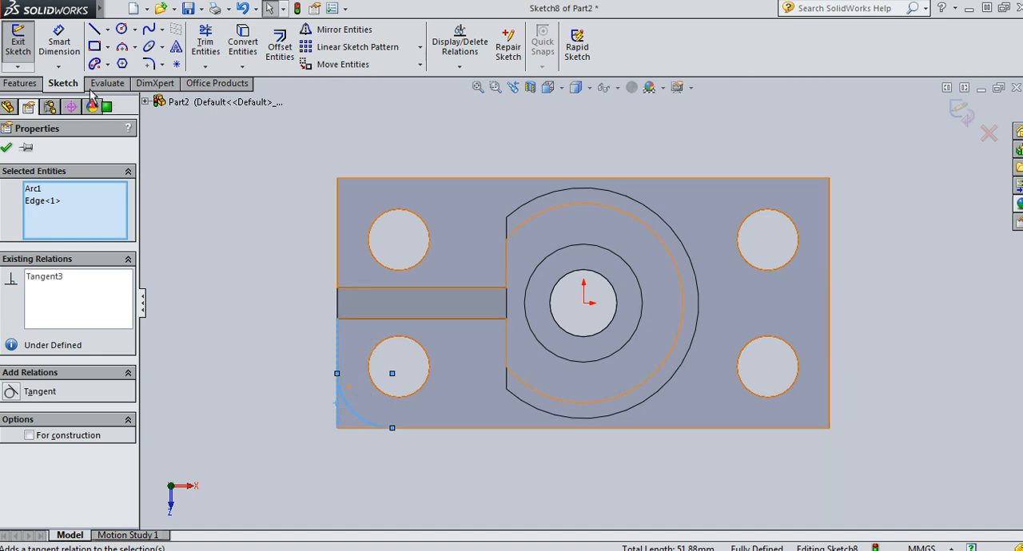
# Close the corner profile with two lines running from the arc's ends to the plate's corner point
pyautogui.click(94, 36)
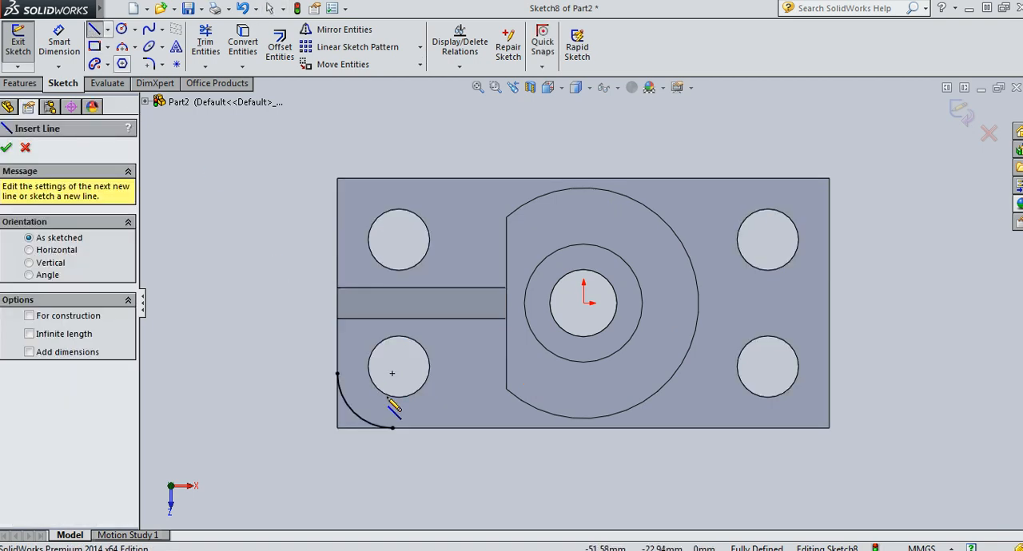
pyautogui.click(392, 428)
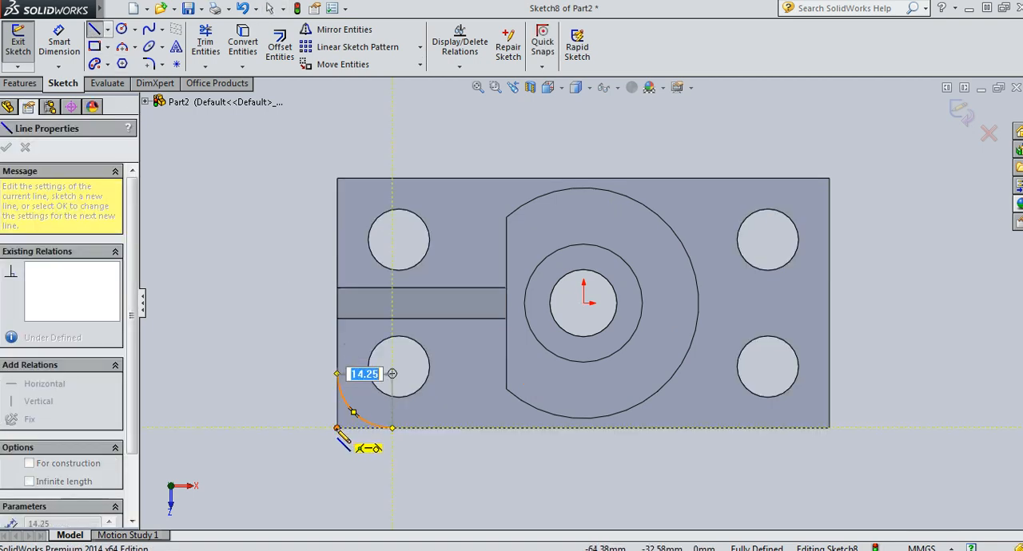
pyautogui.click(336, 429)
pyautogui.click(336, 373)
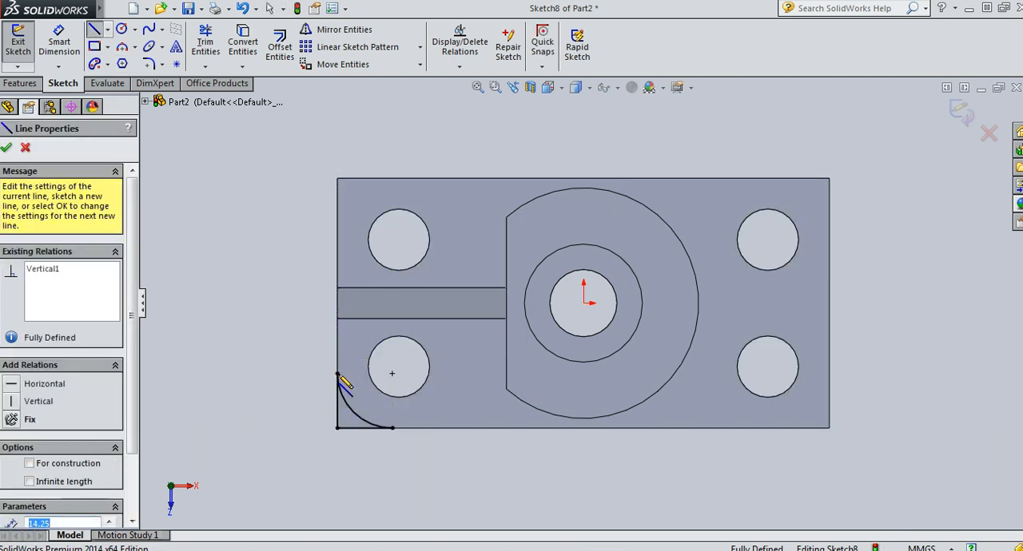
pyautogui.press('Escape')
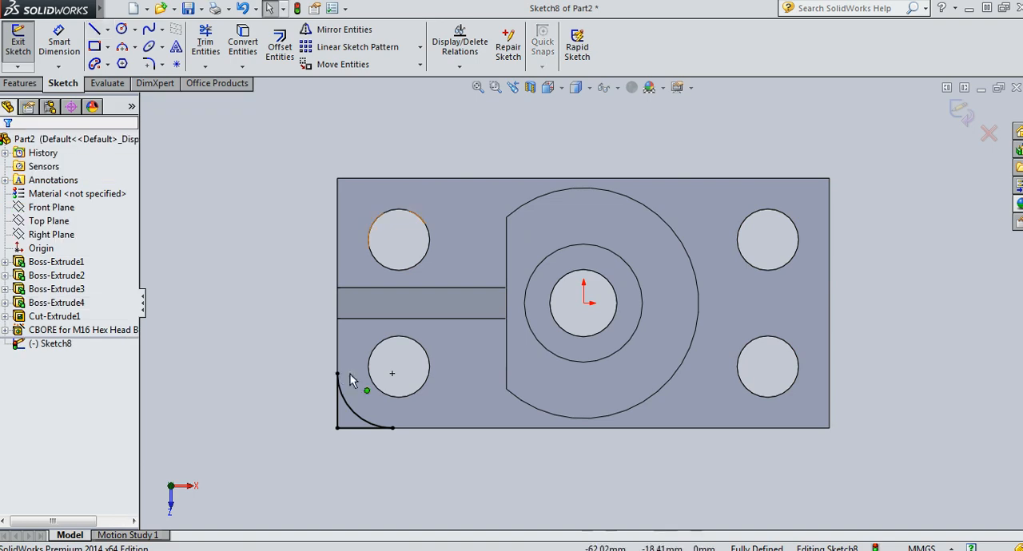
# Draw two centerlines from the origin, one horizontal to the plate's rib-end edge and one vertical to its long front edge
pyautogui.click(107, 30)
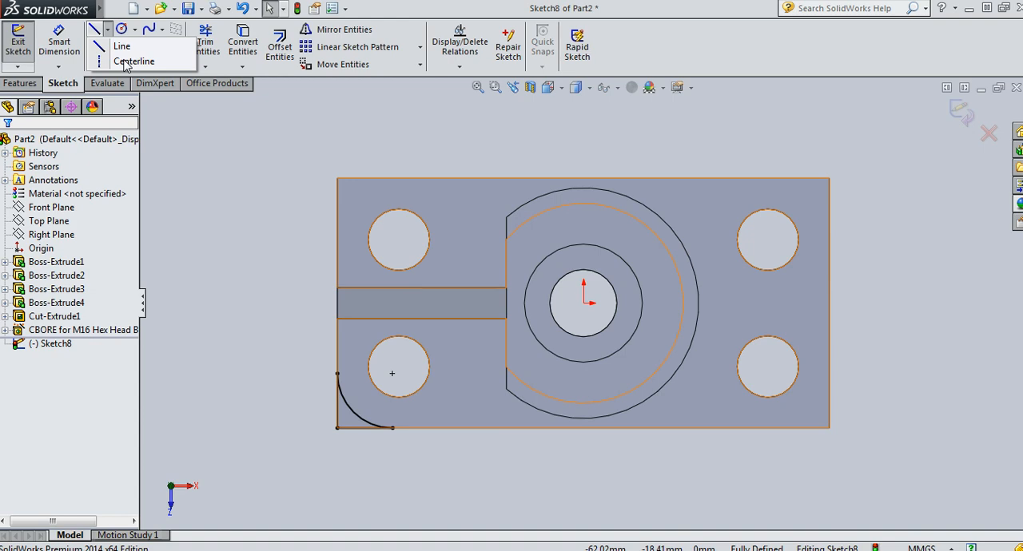
pyautogui.click(120, 62)
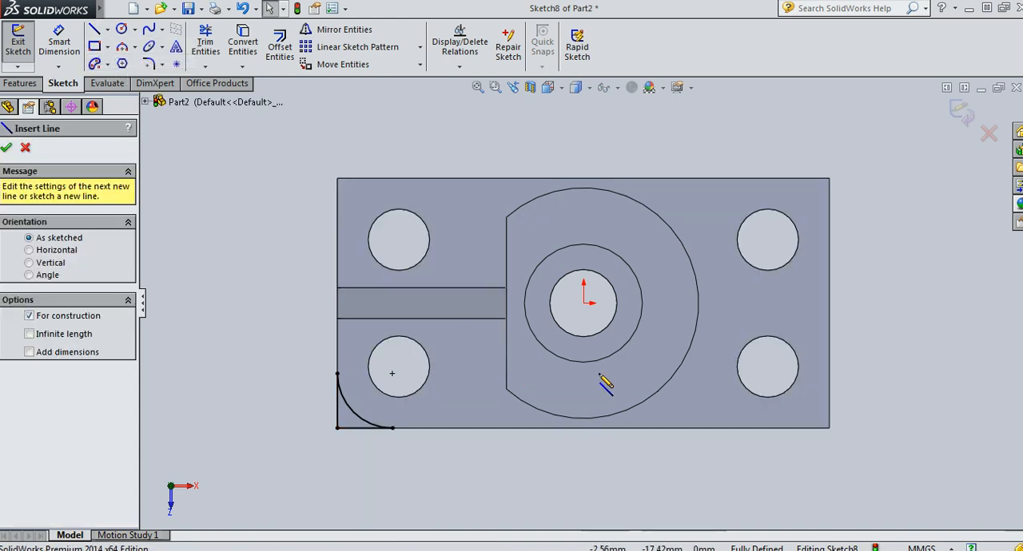
pyautogui.click(584, 302)
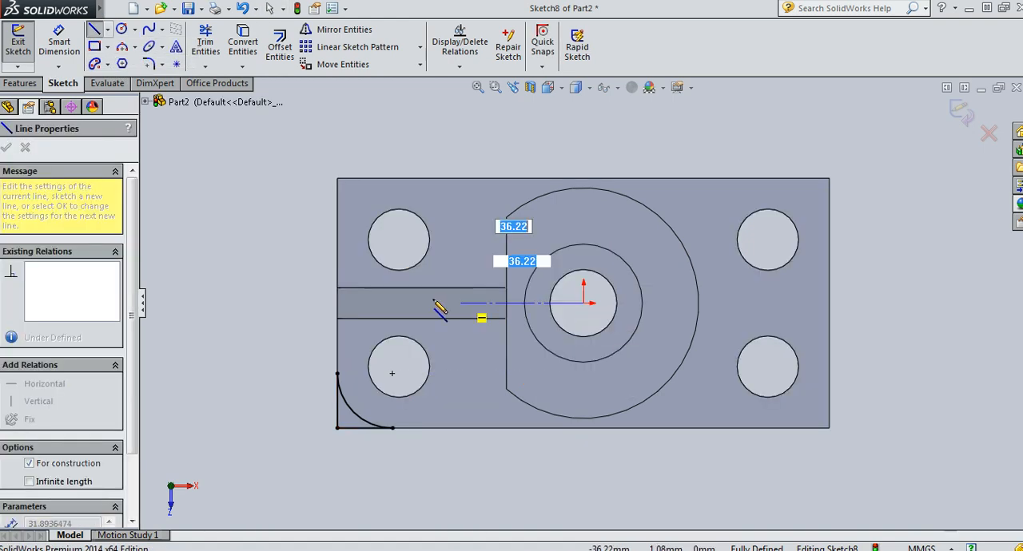
pyautogui.click(337, 303)
pyautogui.press('Escape')
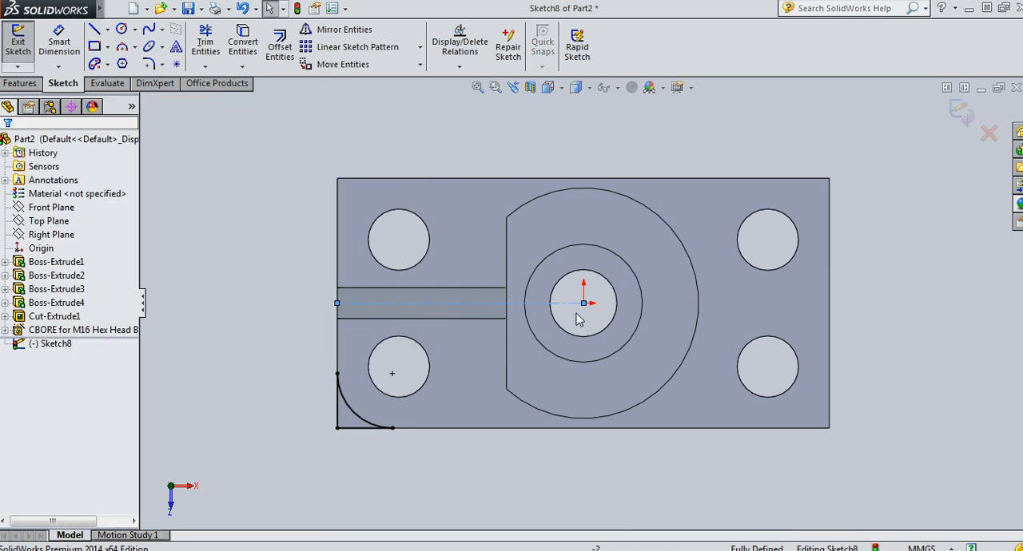
pyautogui.press('Return')
pyautogui.click(585, 305)
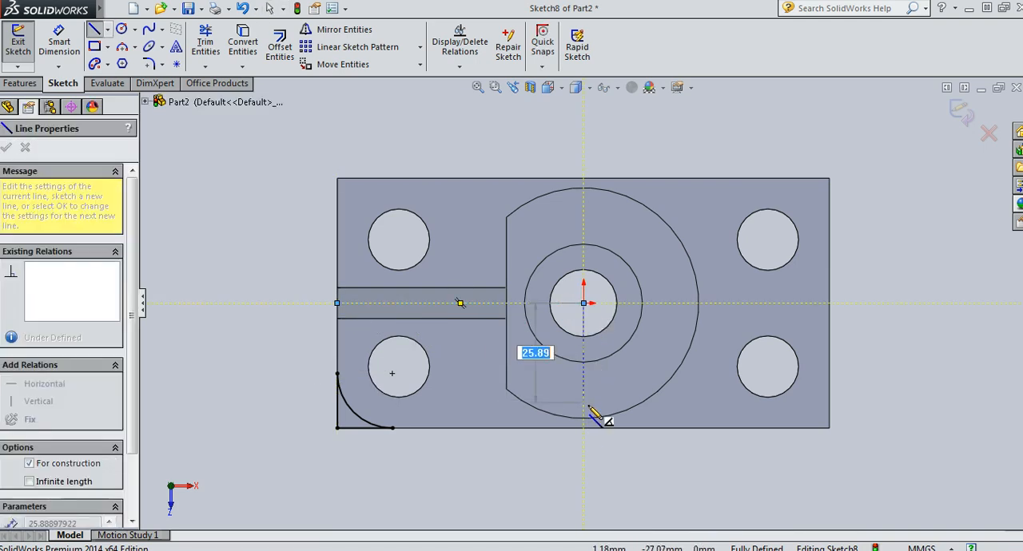
pyautogui.click(584, 429)
pyautogui.press('Escape')
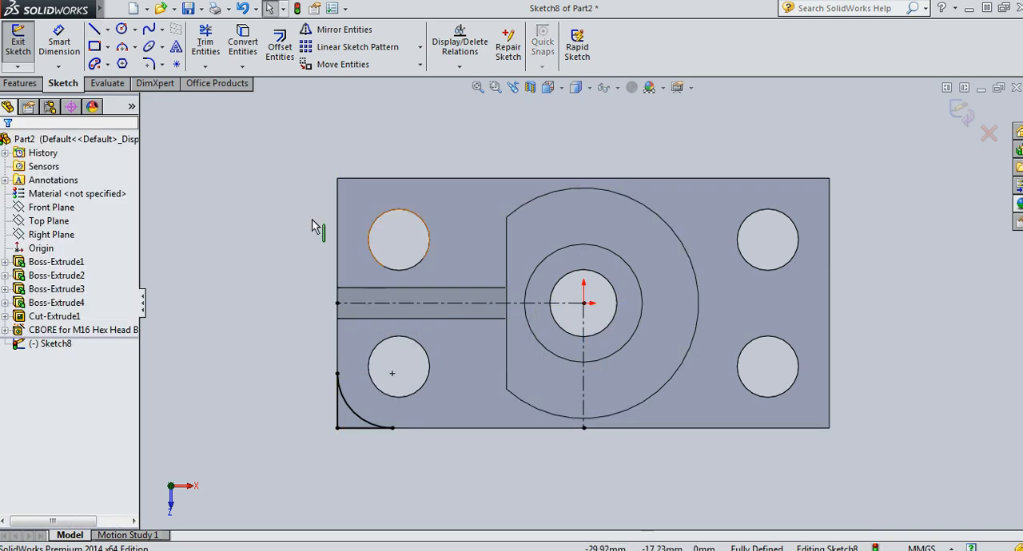
# Mirror the corner arc and its two closing lines about the horizontal centerline, onto the rib end's back corner
pyautogui.click(325, 30)
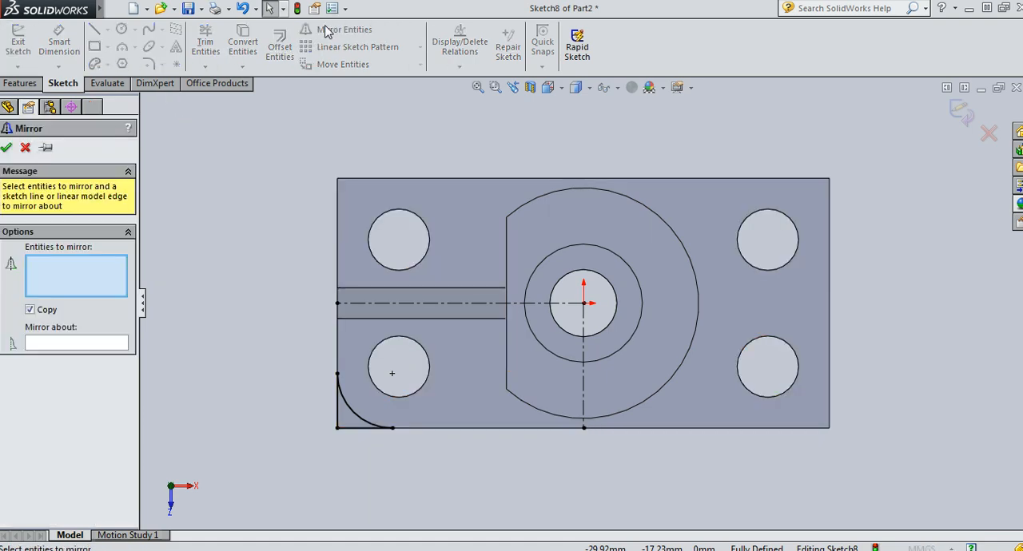
pyautogui.click(359, 416)
pyautogui.click(346, 428)
pyautogui.click(337, 413)
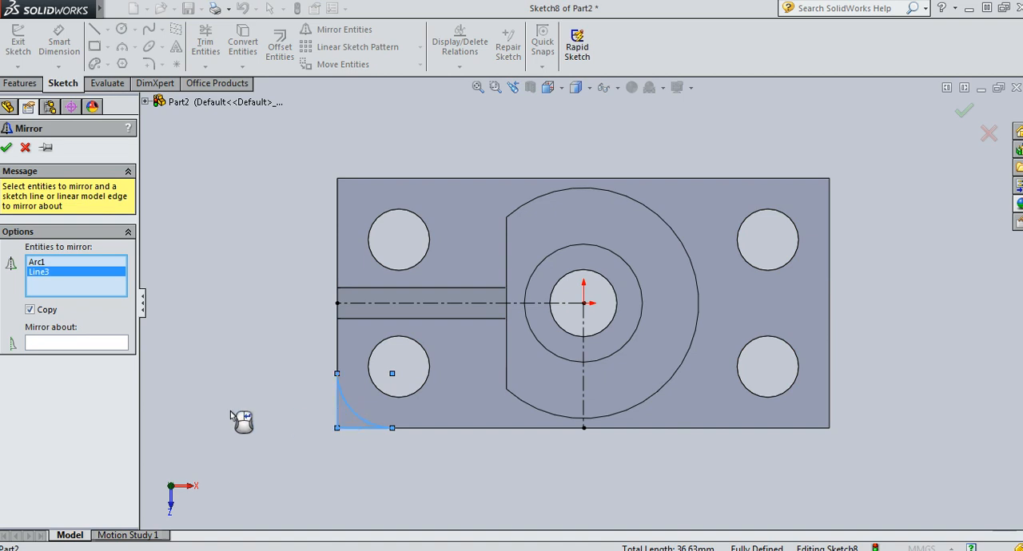
pyautogui.click(121, 347)
pyautogui.click(420, 304)
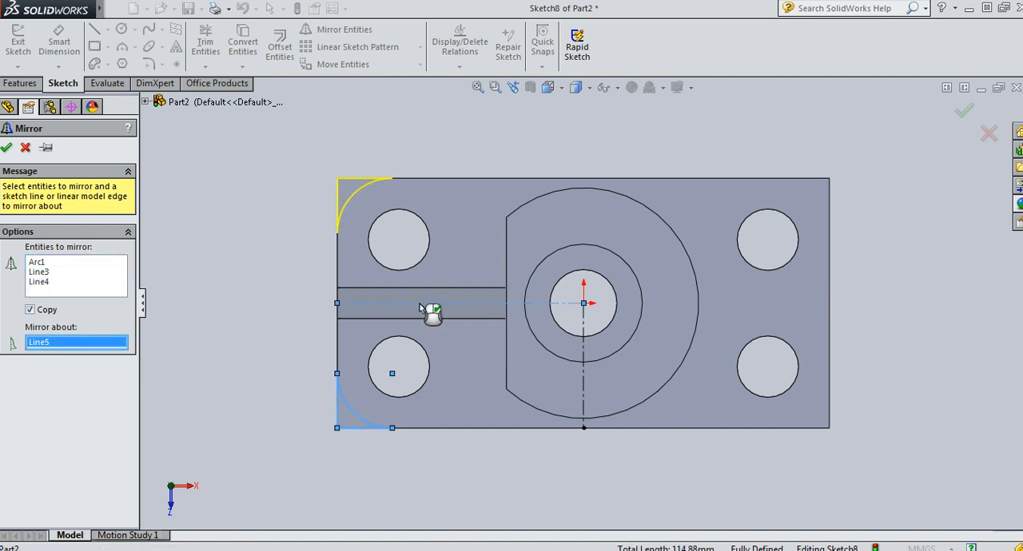
pyautogui.click(6, 148)
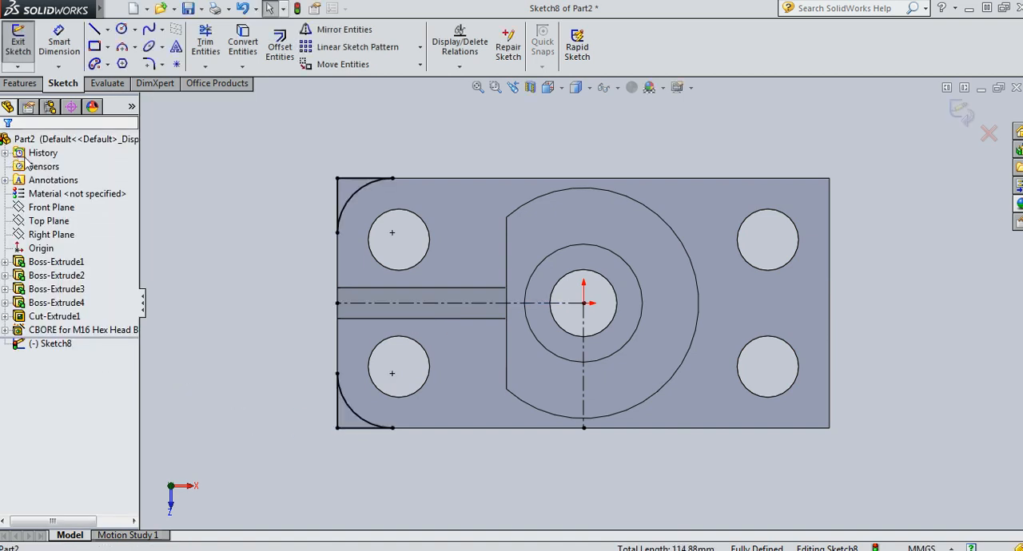
# Mirror both rib-end corner profiles, arcs and lines, about the vertical centerline onto the plate's opposite end
pyautogui.click(339, 29)
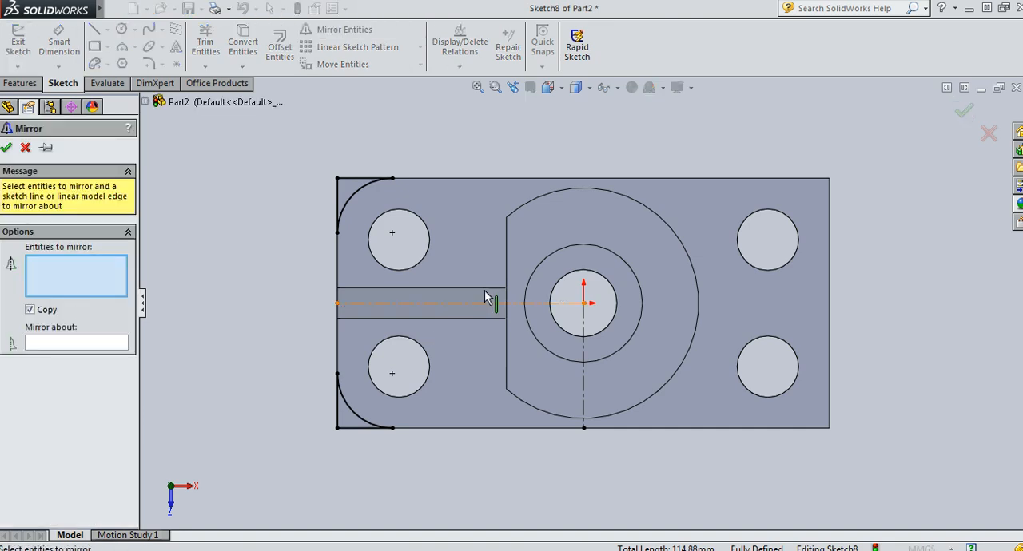
pyautogui.click(360, 200)
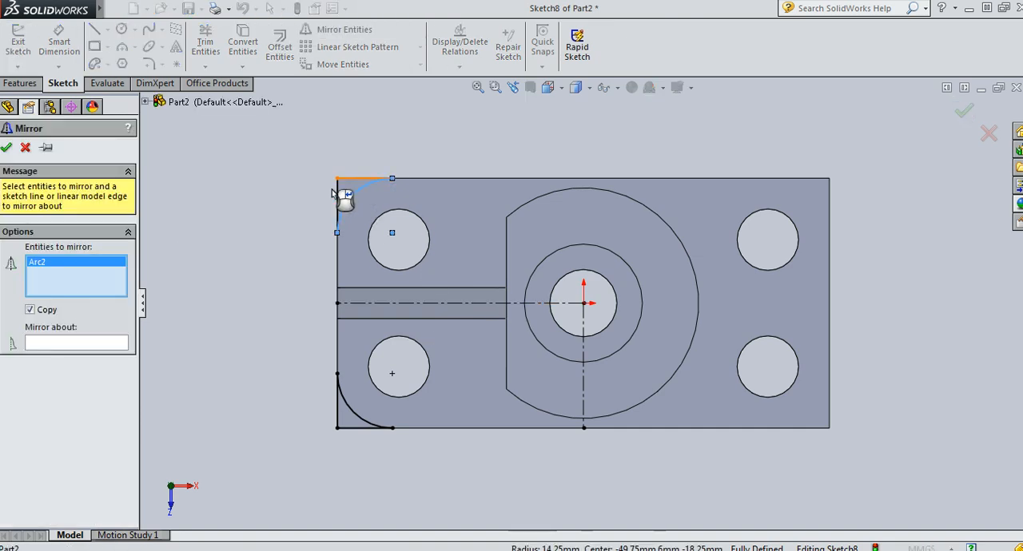
pyautogui.click(348, 179)
pyautogui.click(338, 205)
pyautogui.click(364, 422)
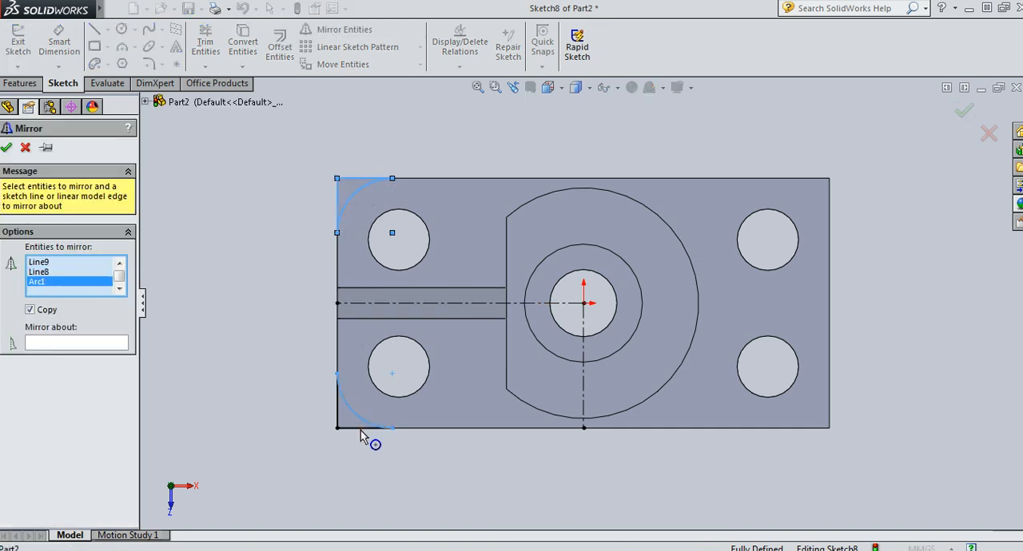
pyautogui.click(359, 428)
pyautogui.click(338, 410)
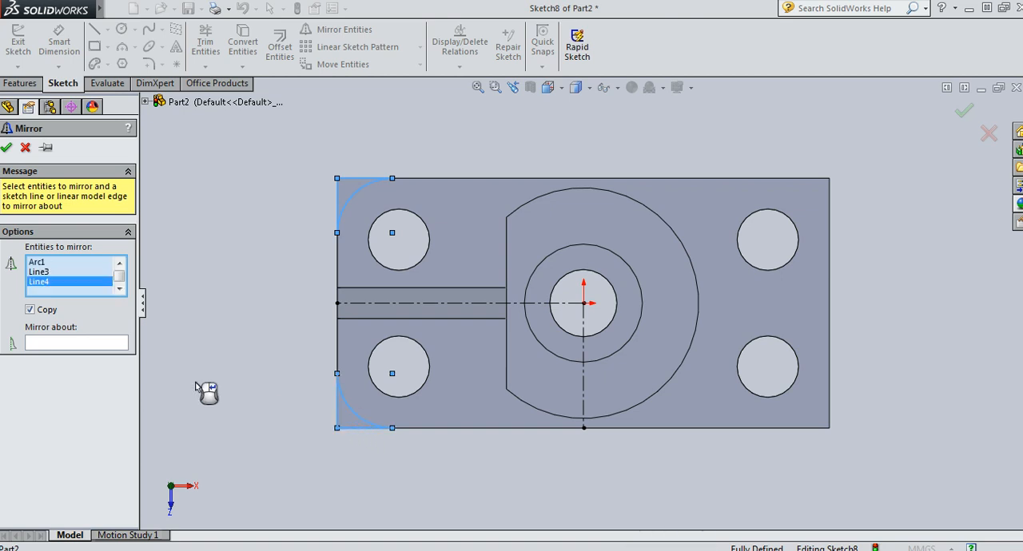
pyautogui.click(88, 344)
pyautogui.click(583, 403)
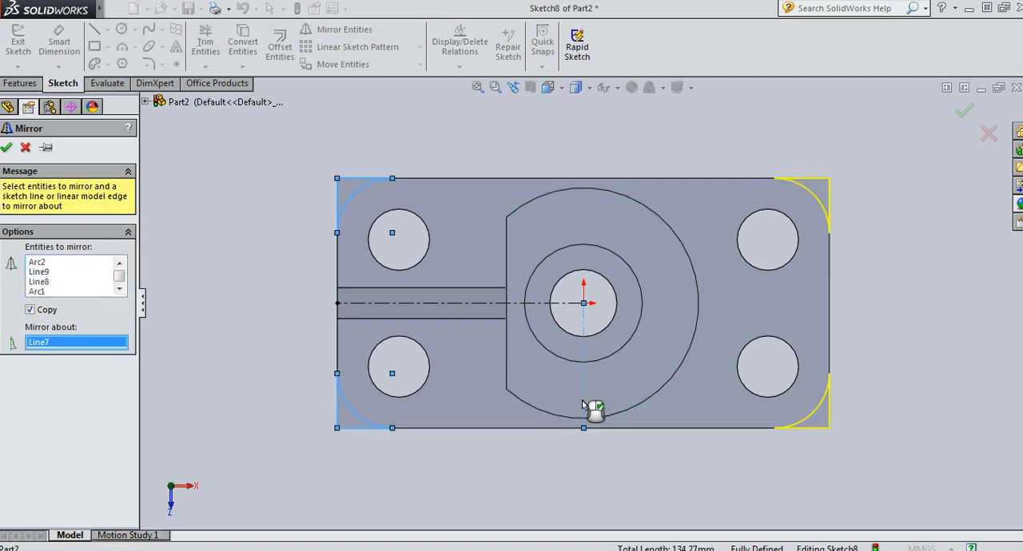
pyautogui.click(5, 147)
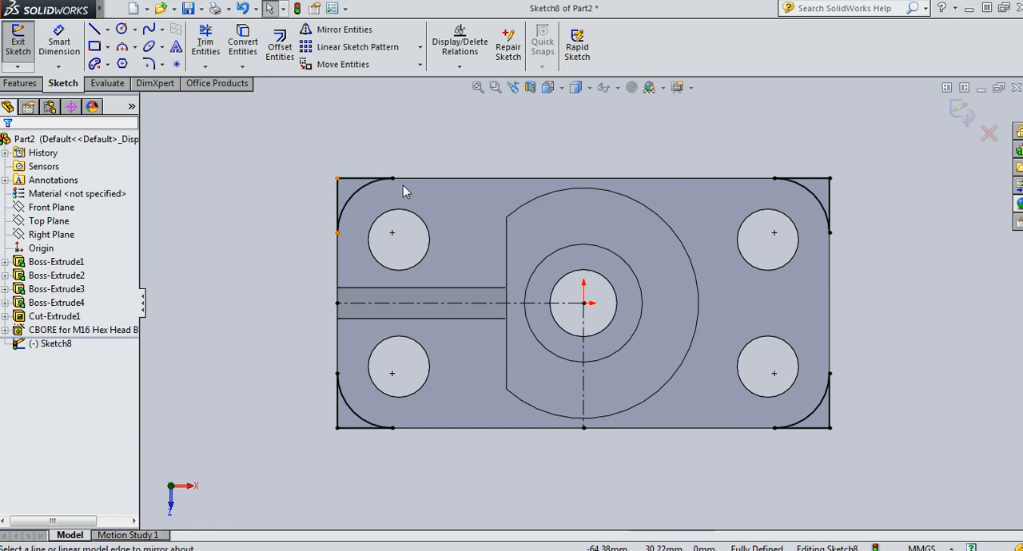
# Finish the corner sketch and cut its four corner profiles through all of the base plate
pyautogui.click(961, 112)
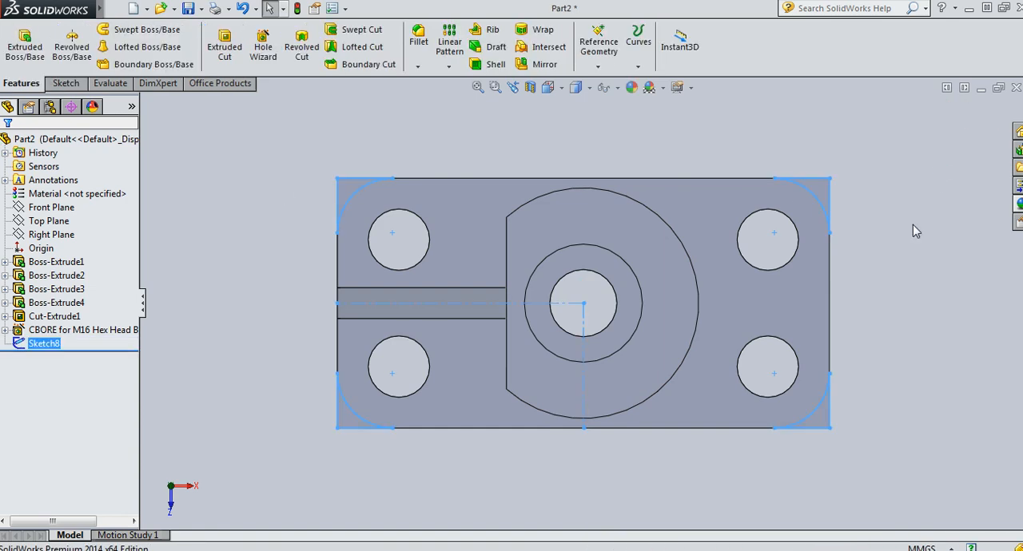
pyautogui.click(142, 8)
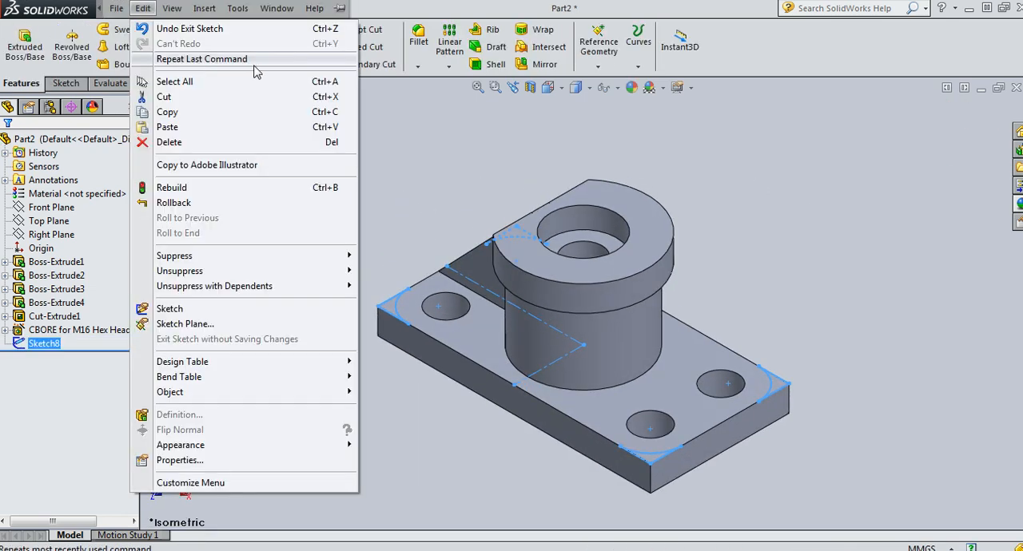
pyautogui.click(468, 168)
pyautogui.click(225, 46)
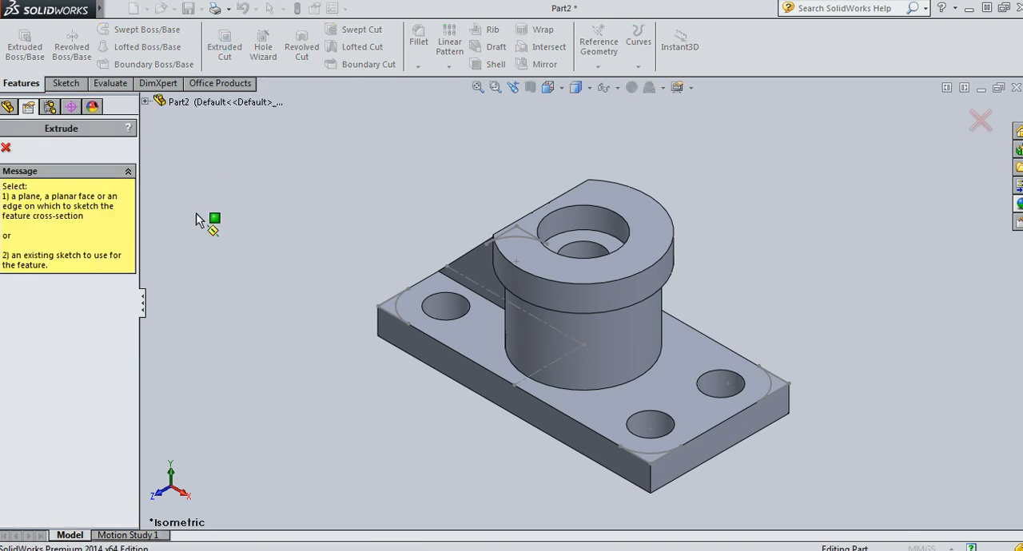
pyautogui.click(145, 101)
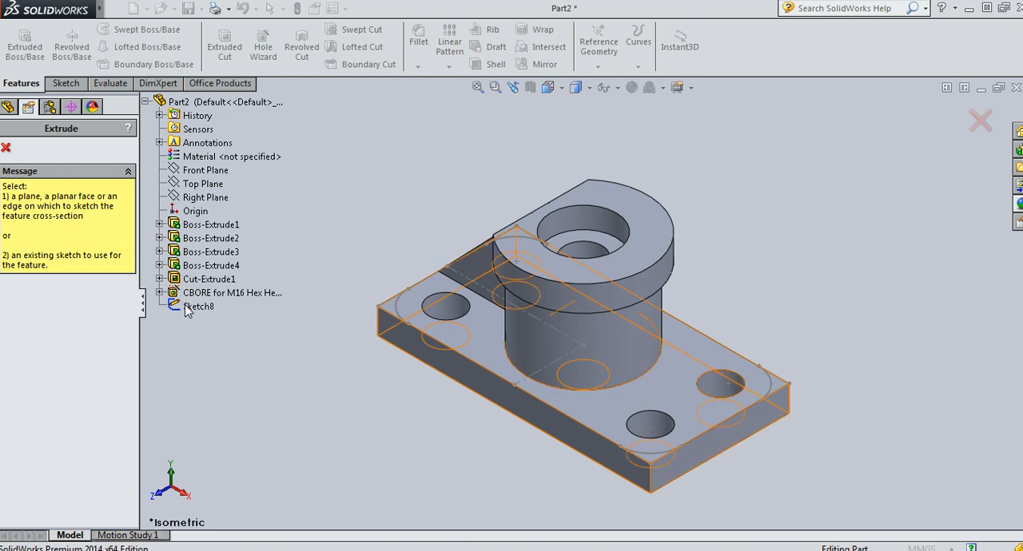
pyautogui.click(195, 306)
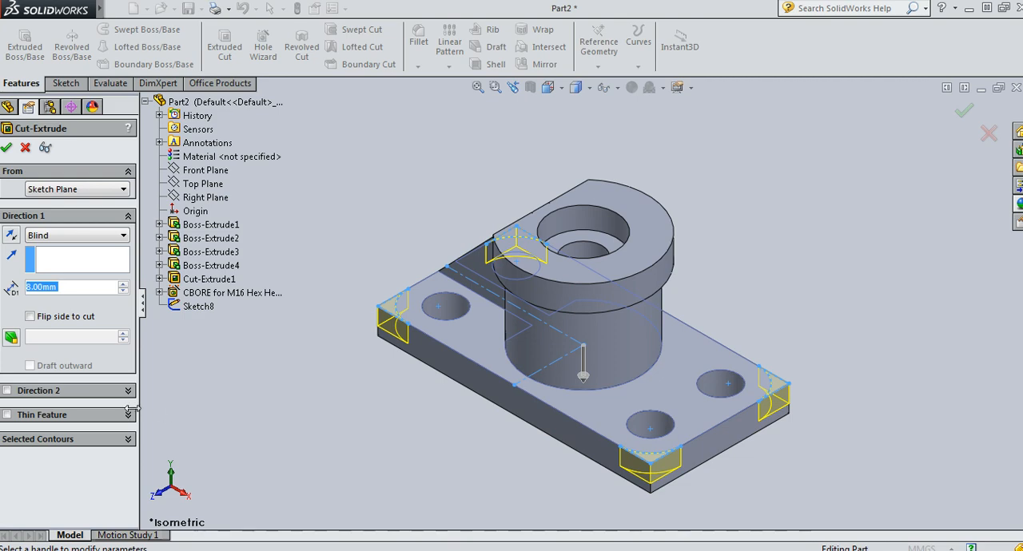
pyautogui.click(44, 239)
pyautogui.click(48, 252)
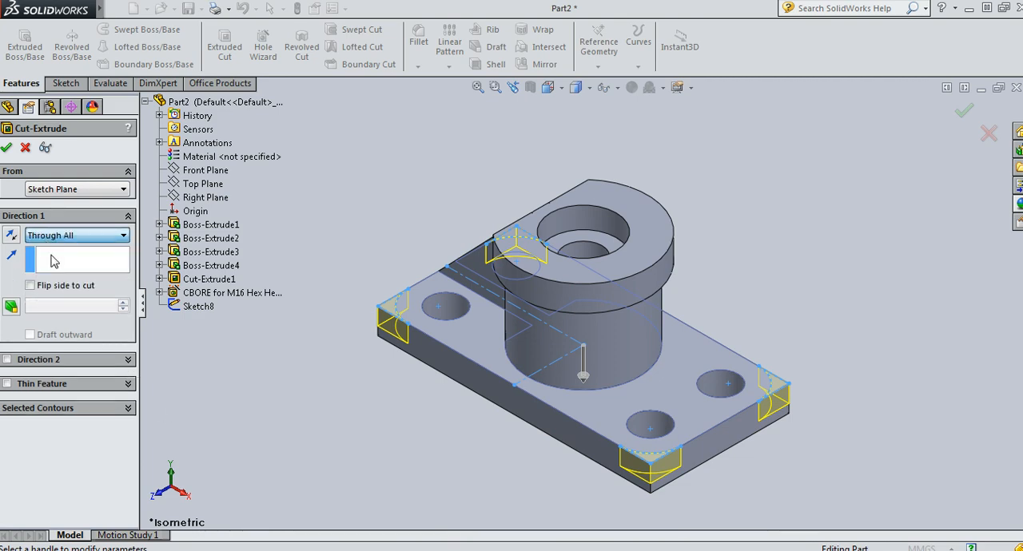
pyautogui.click(6, 149)
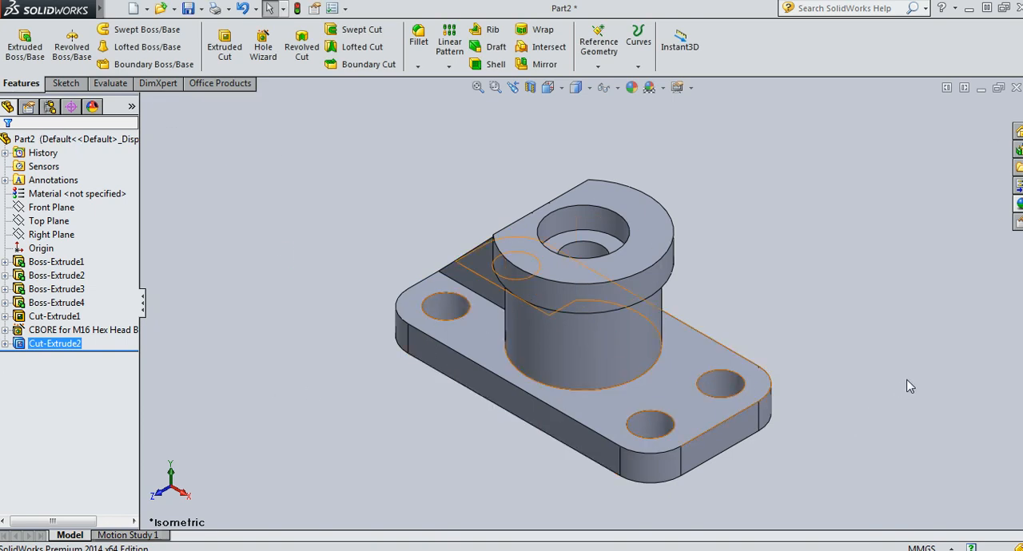
# Fillet with a 2 mm radius the rib's edges against plate and boss on both sides, plus the boss's full base outline on the plate
pyautogui.moveTo(835, 413); pyautogui.dragTo(883, 472, button='middle')
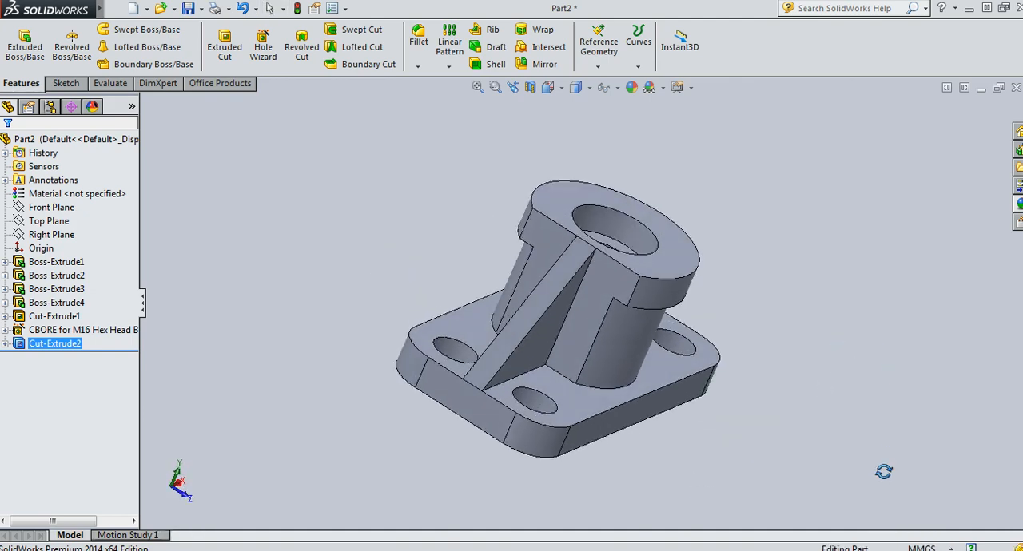
pyautogui.click(417, 40)
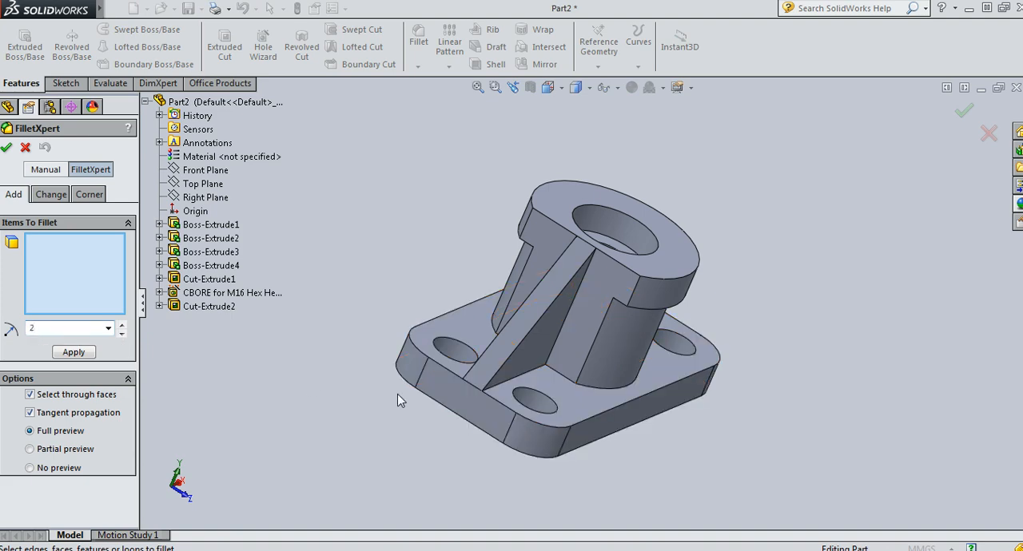
pyautogui.click(518, 379)
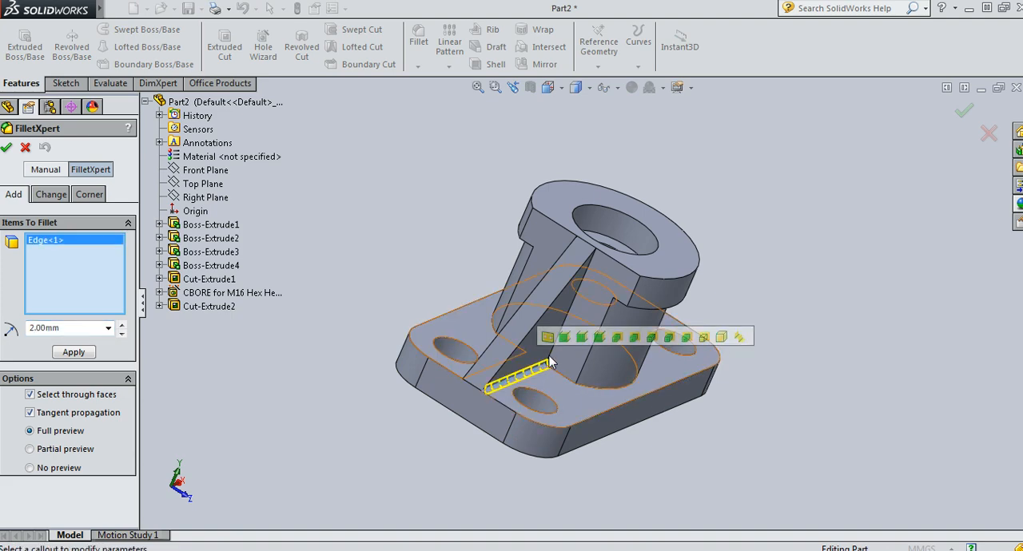
pyautogui.click(559, 342)
pyautogui.click(564, 377)
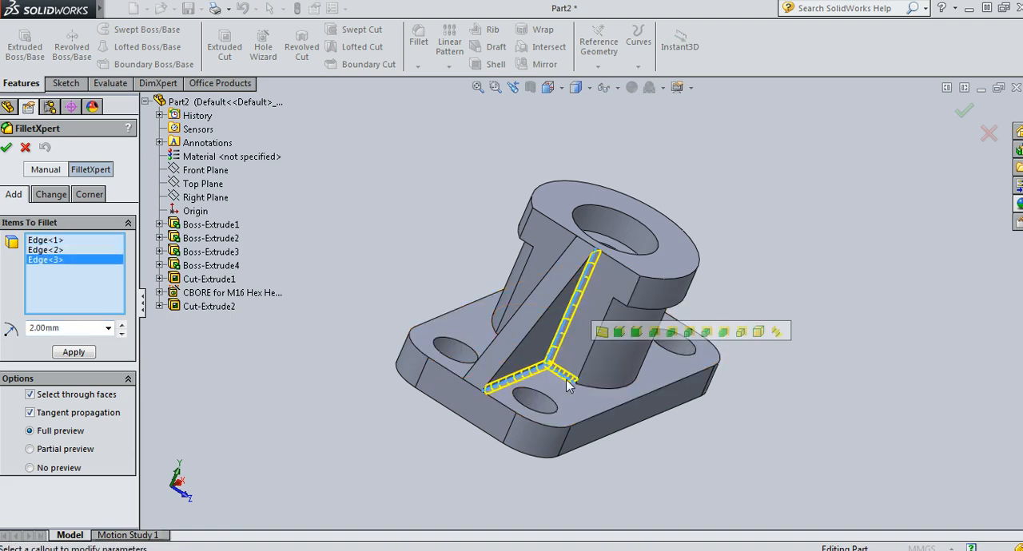
pyautogui.click(588, 387)
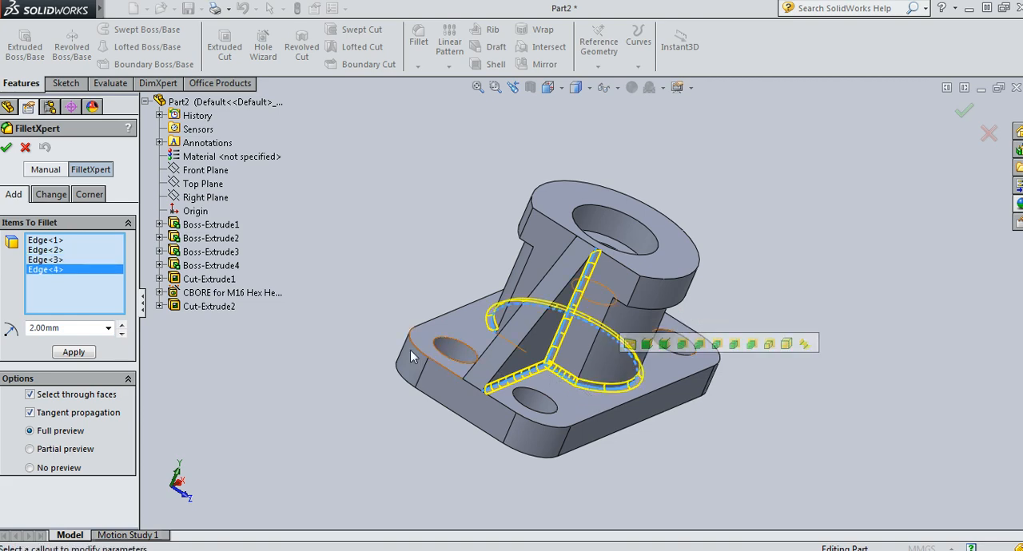
pyautogui.moveTo(454, 442); pyautogui.dragTo(394, 411, button='middle')
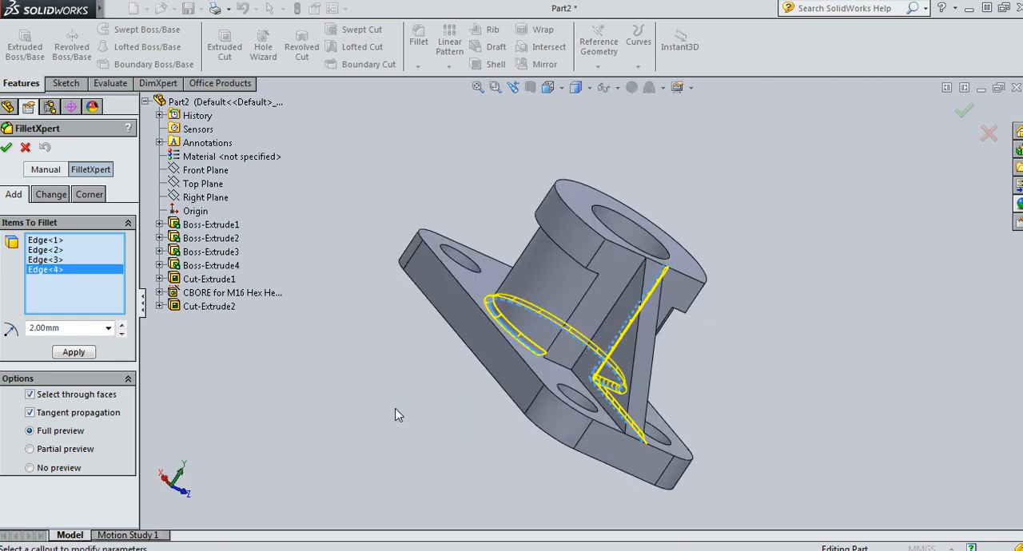
pyautogui.click(564, 375)
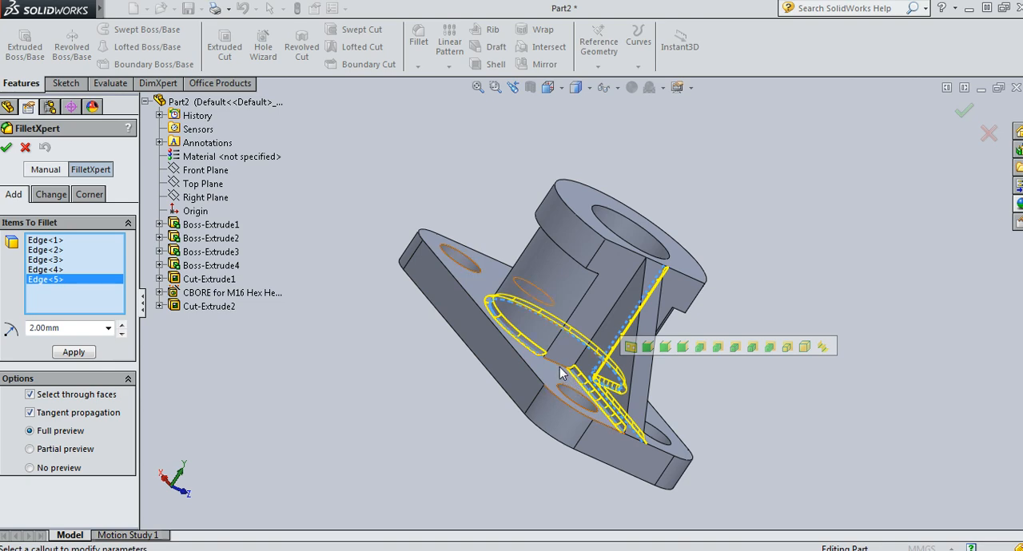
pyautogui.click(581, 356)
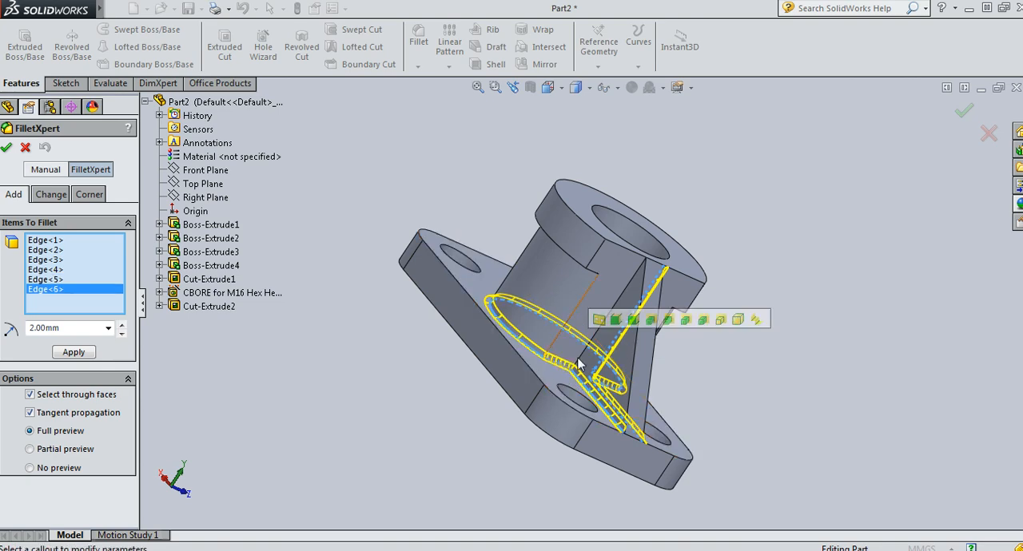
pyautogui.click(595, 345)
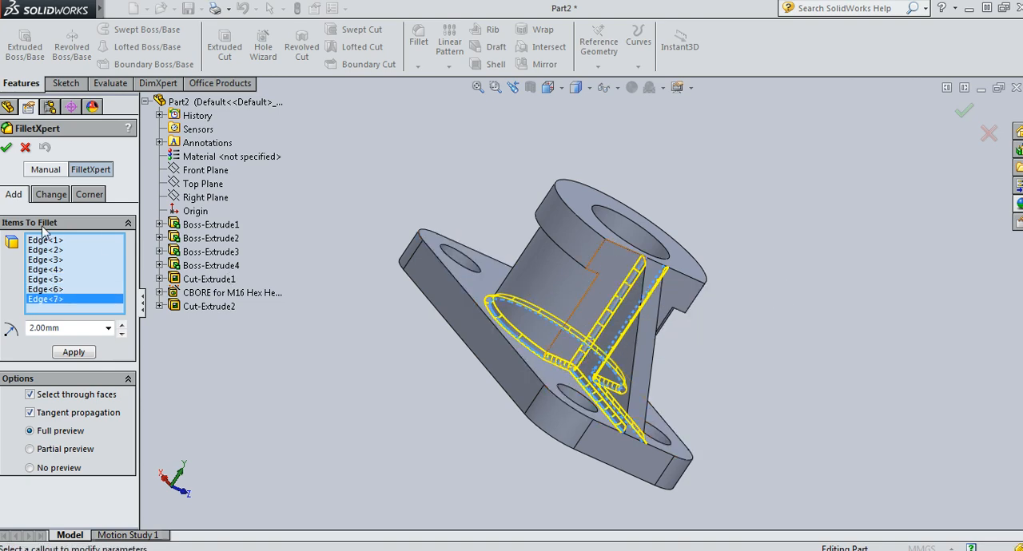
pyautogui.click(6, 147)
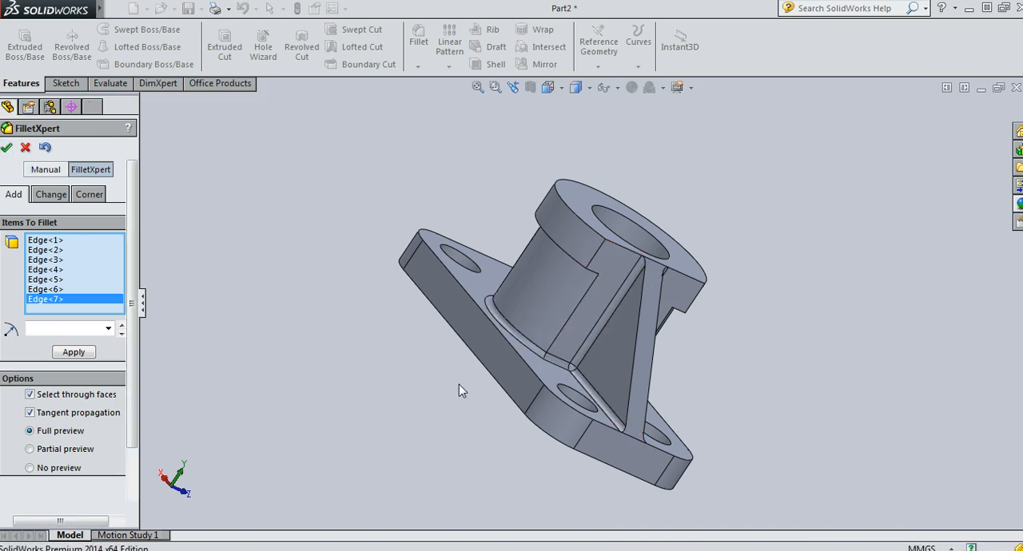
pyautogui.moveTo(458, 384); pyautogui.dragTo(321, 314, button='middle')
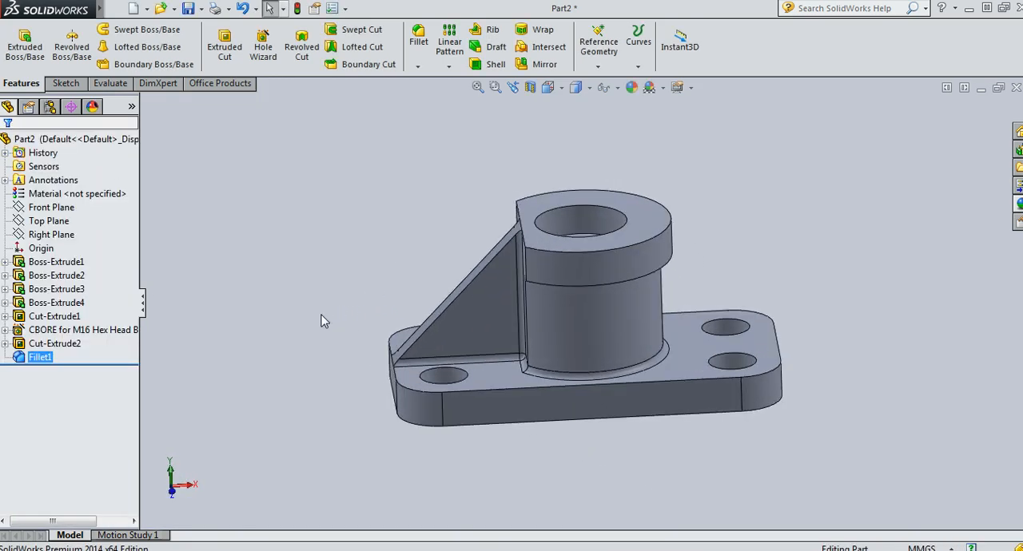
pyautogui.hotkey('ctrl', '7')
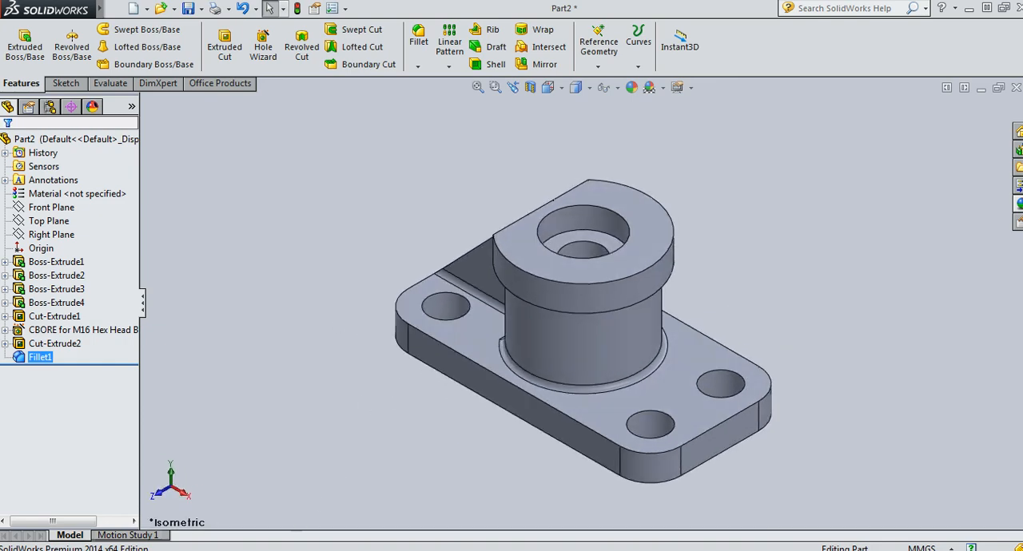
pyautogui.click(703, 550)
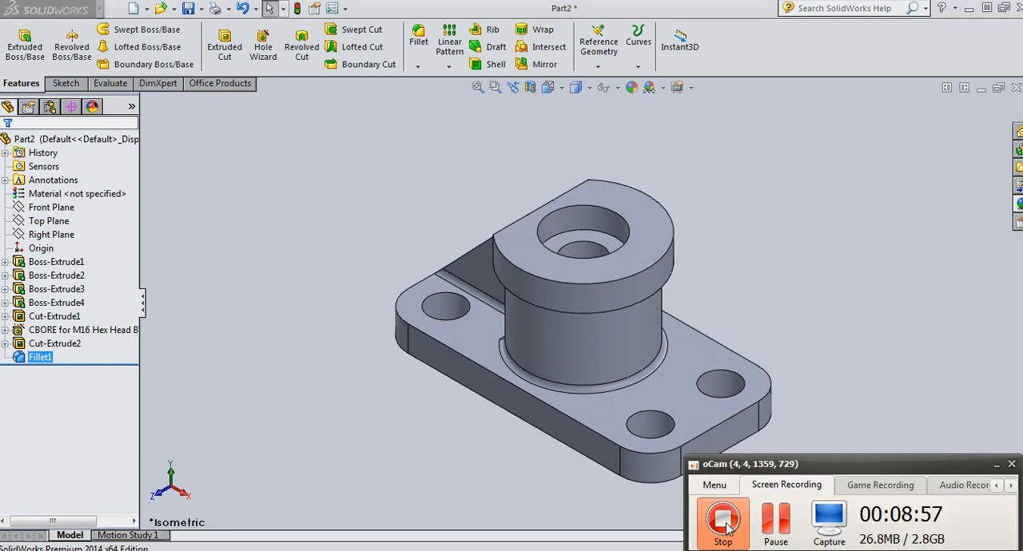